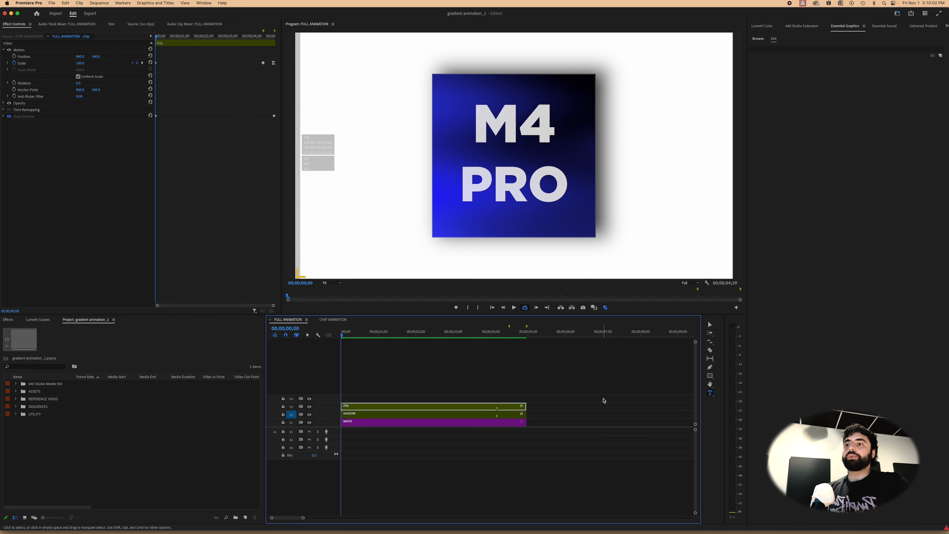
# Play the FULL ANIMATION sequence and scrub through both it and CHIP ANIMATION to compare the finished animations.
pyautogui.press('space')
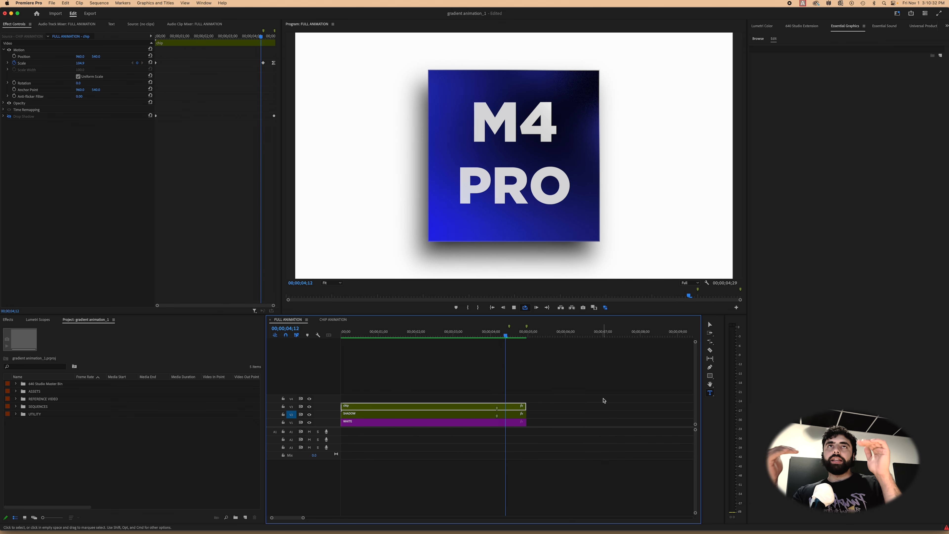
pyautogui.press('space')
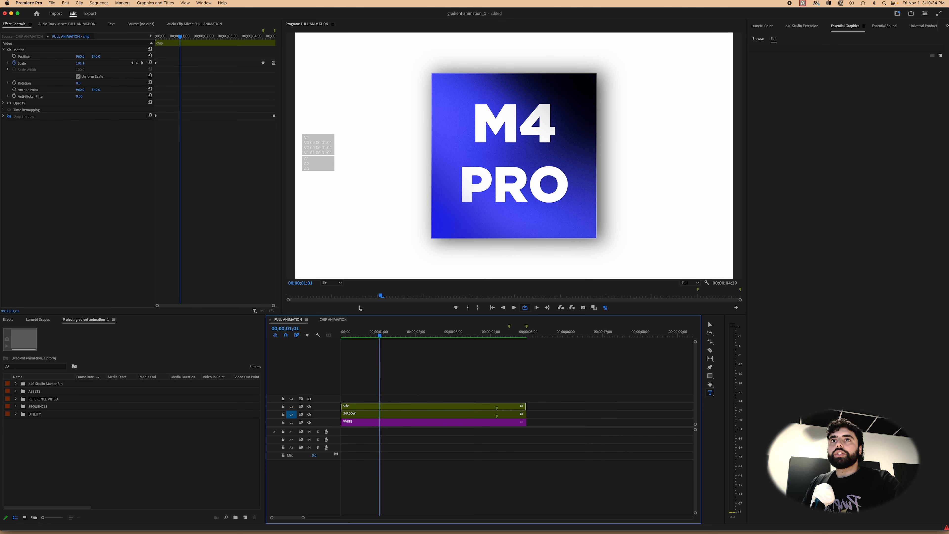
pyautogui.click(335, 321)
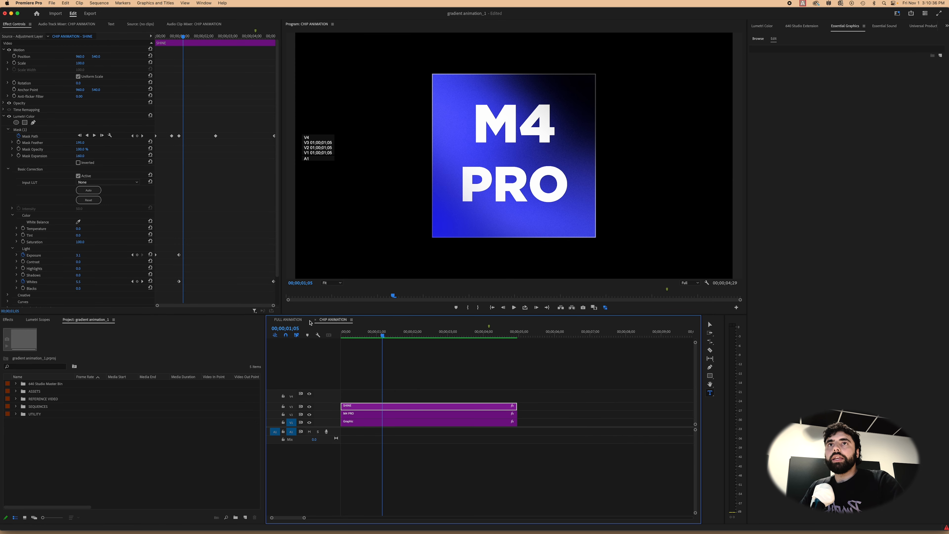
pyautogui.click(289, 322)
pyautogui.click(342, 321)
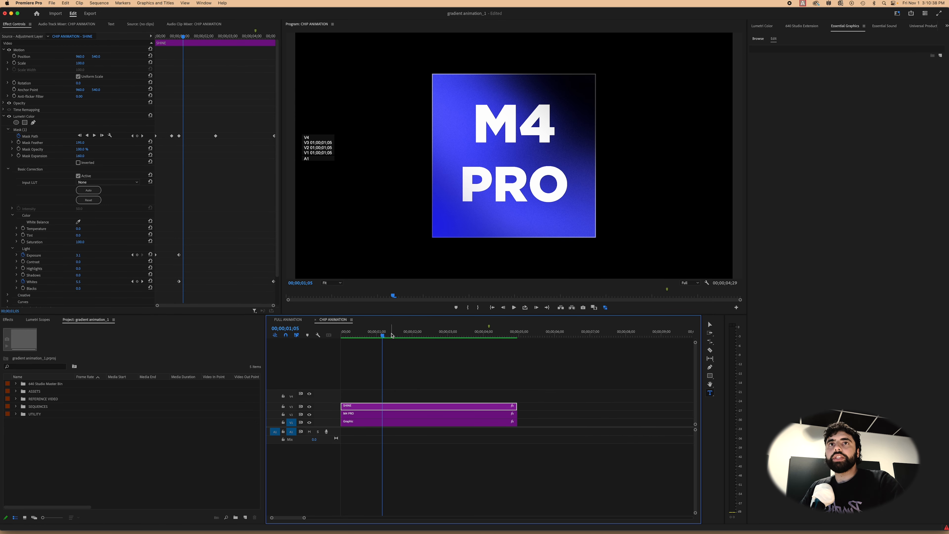
pyautogui.moveTo(392, 336); pyautogui.dragTo(492, 333)
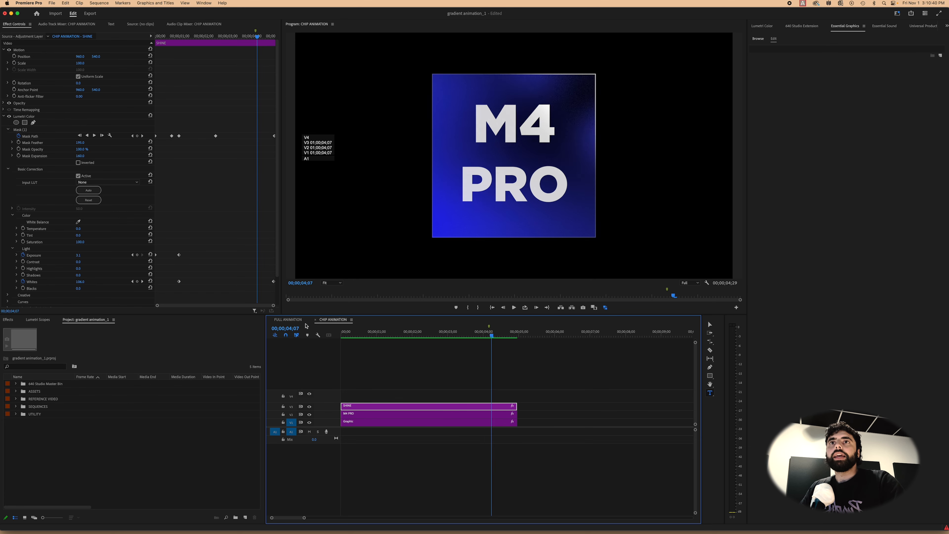
pyautogui.click(288, 320)
pyautogui.moveTo(392, 332); pyautogui.dragTo(455, 334)
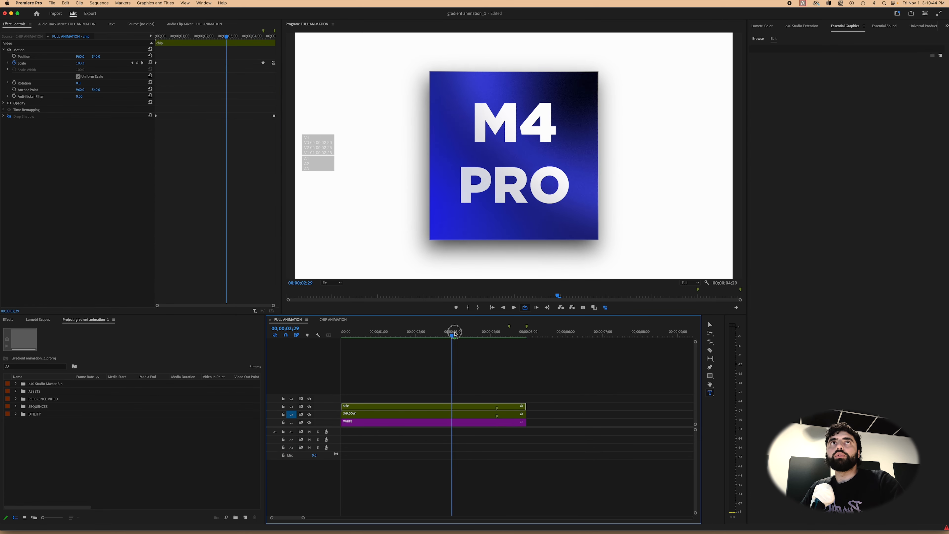
pyautogui.click(331, 319)
pyautogui.moveTo(390, 331); pyautogui.dragTo(449, 331)
# Examine the gradient Graphic clip in CHIP ANIMATION by hiding and restoring the M4 PRO and SHINE tracks while scrubbing.
pyautogui.click(390, 423)
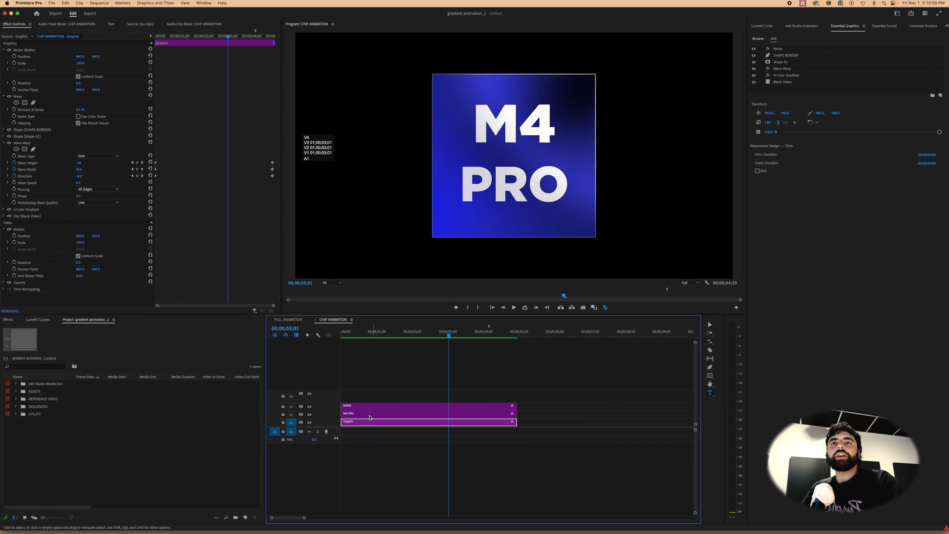
pyautogui.click(310, 414)
pyautogui.click(310, 407)
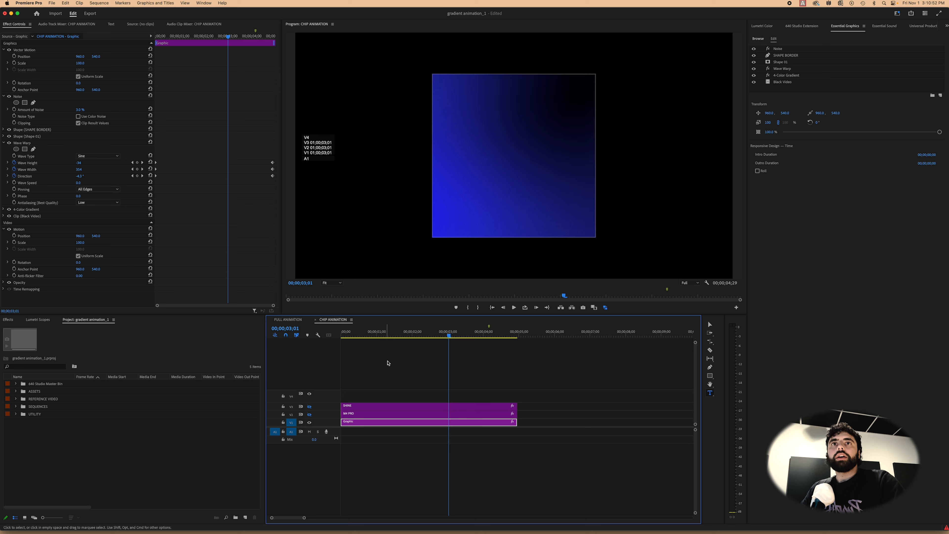
pyautogui.moveTo(411, 332); pyautogui.dragTo(491, 325)
pyautogui.click(309, 414)
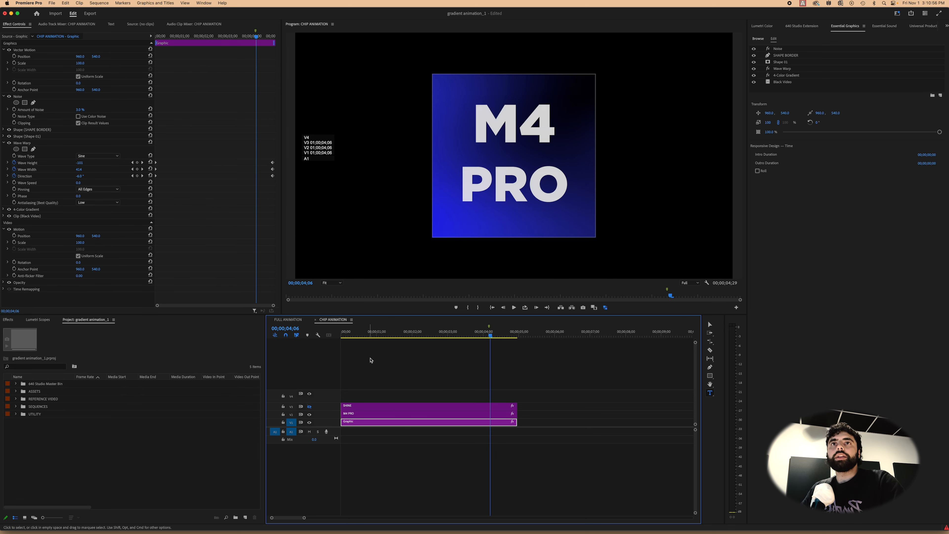
pyautogui.moveTo(377, 332); pyautogui.dragTo(453, 336)
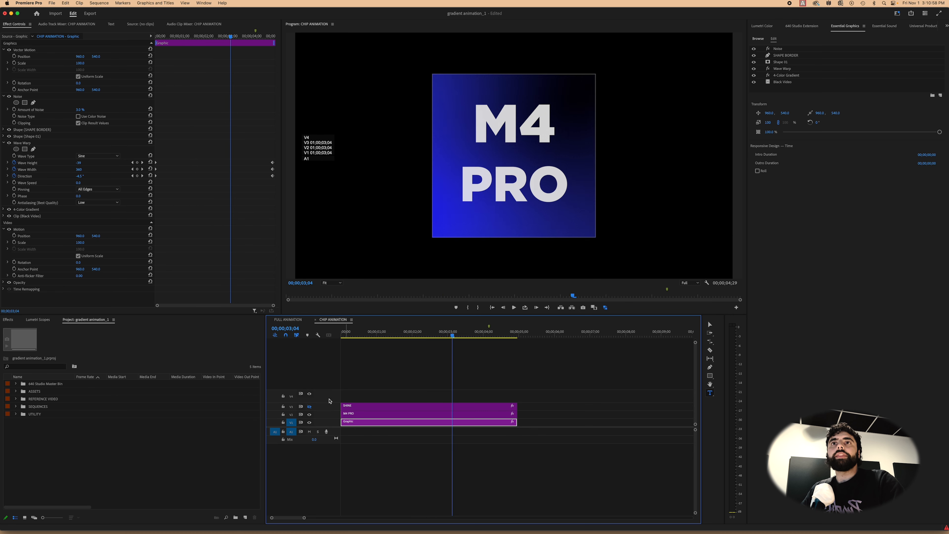
pyautogui.moveTo(381, 334); pyautogui.dragTo(326, 335)
pyautogui.press('-')
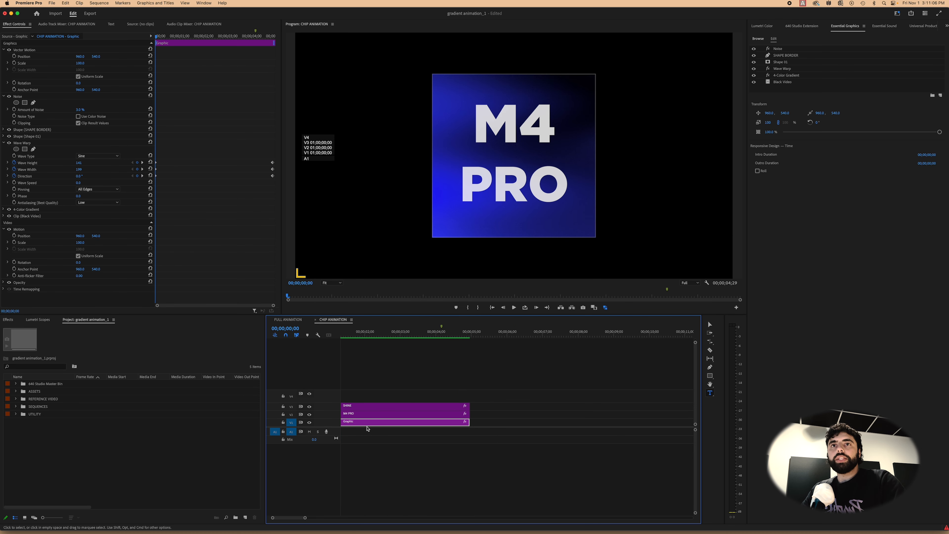
pyautogui.press('=')
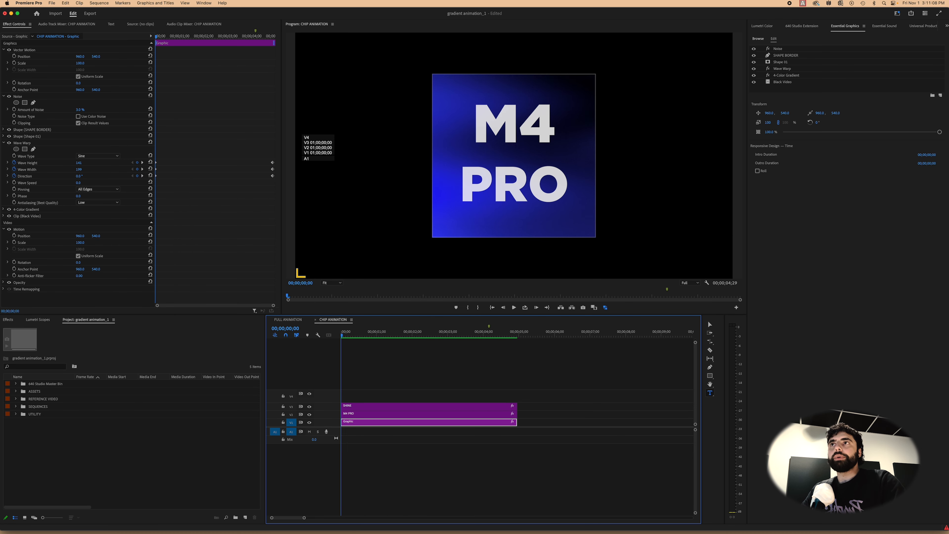
# Collapse the Wave Warp, Noise and Vector Motion settings of the Graphic clip.
pyautogui.click(3, 143)
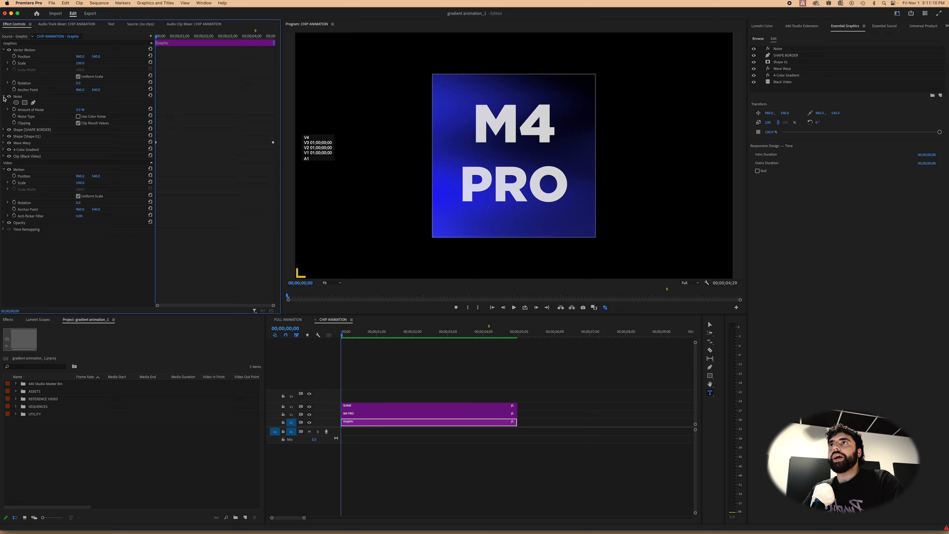
pyautogui.click(4, 96)
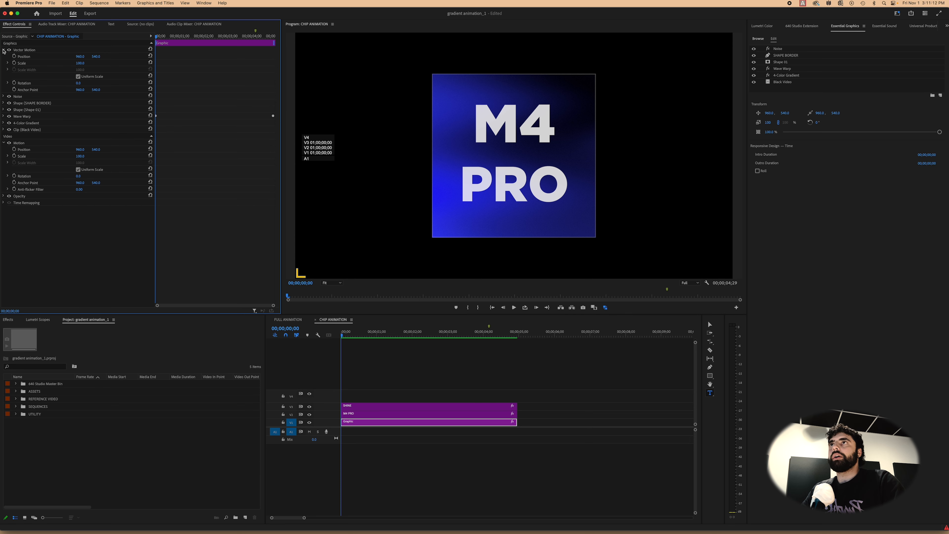
pyautogui.click(4, 50)
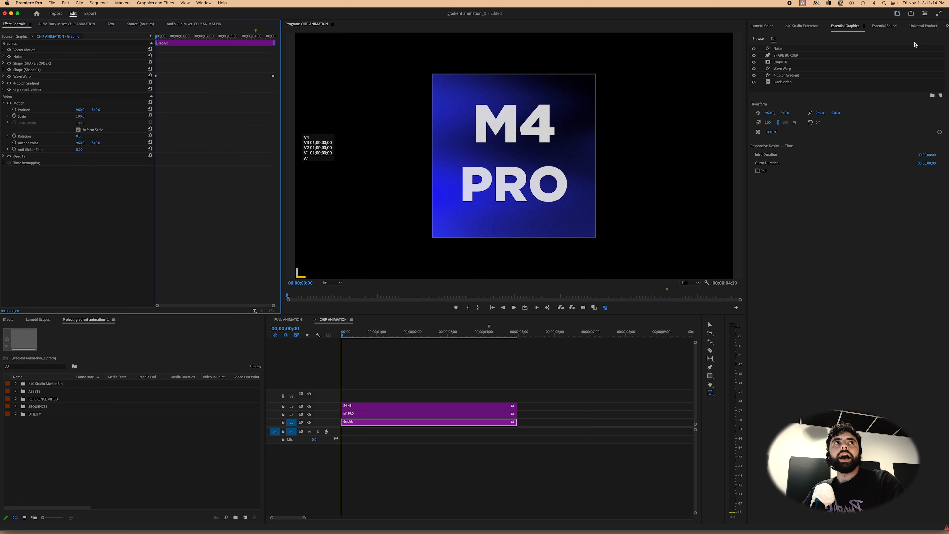
# Examine the Graphic clip's layer stack, including Black Video, 4-Color Gradient, Shape 01, SHAPE BORDER and Noise.
pyautogui.click(802, 26)
pyautogui.click(837, 26)
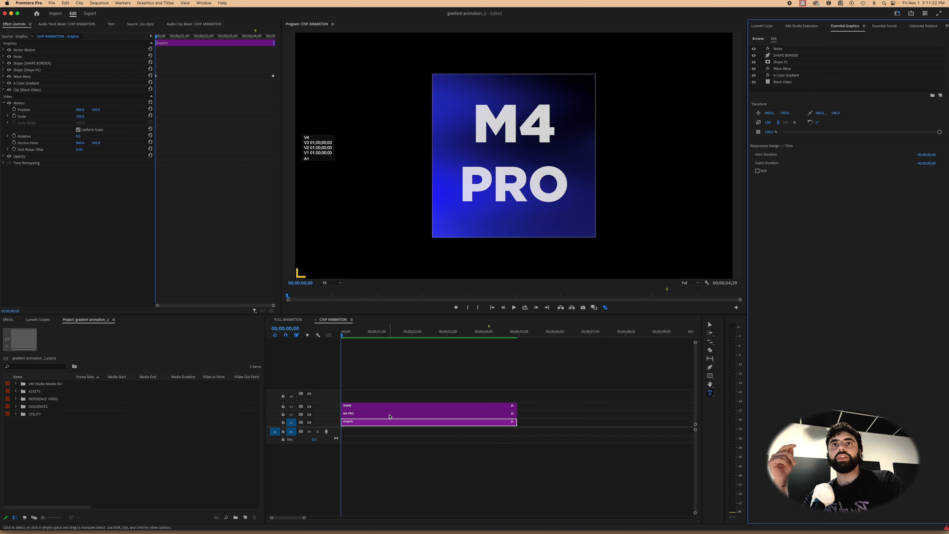
pyautogui.click(381, 400)
pyautogui.click(370, 423)
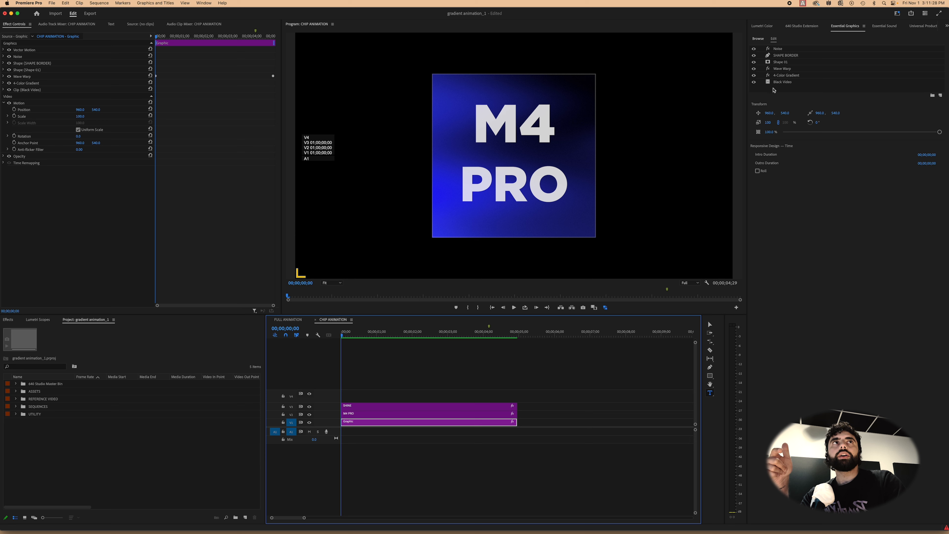
pyautogui.click(781, 82)
pyautogui.click(786, 76)
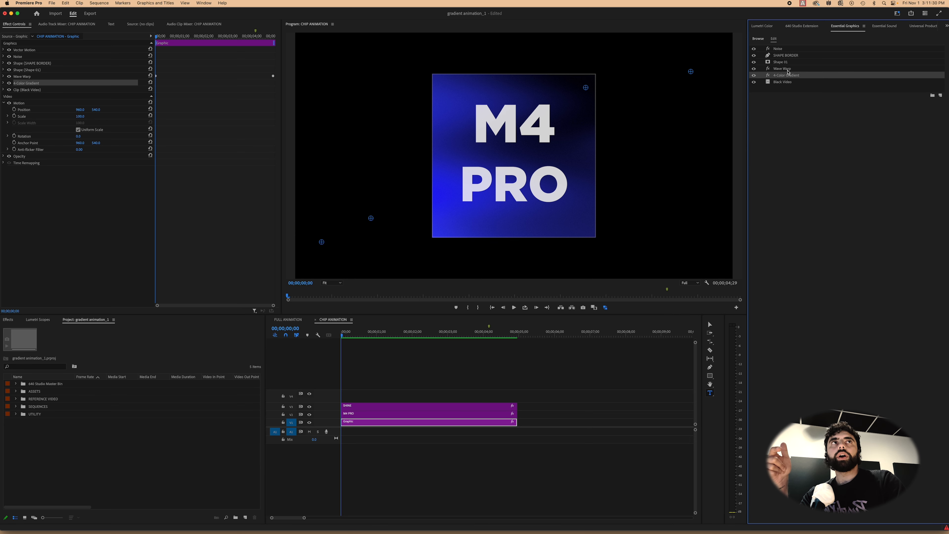
pyautogui.click(790, 62)
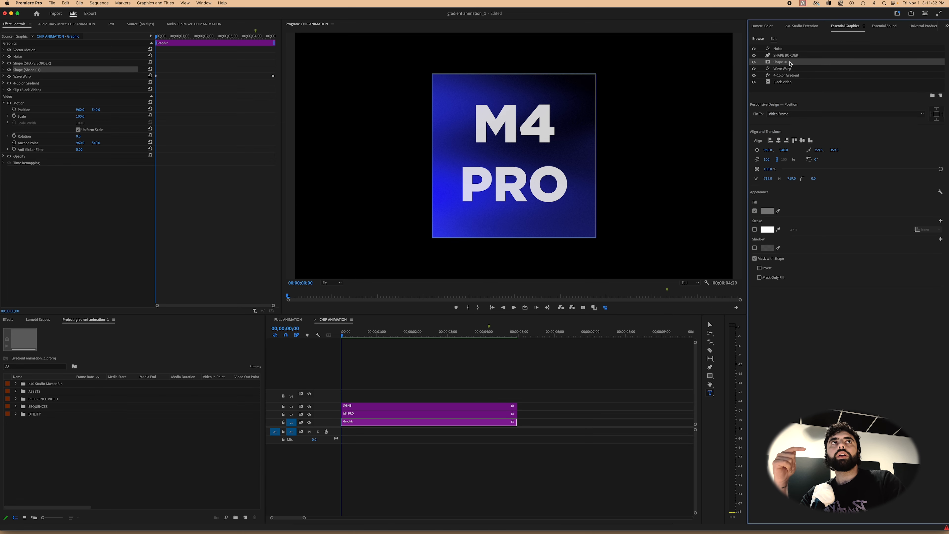
pyautogui.click(795, 56)
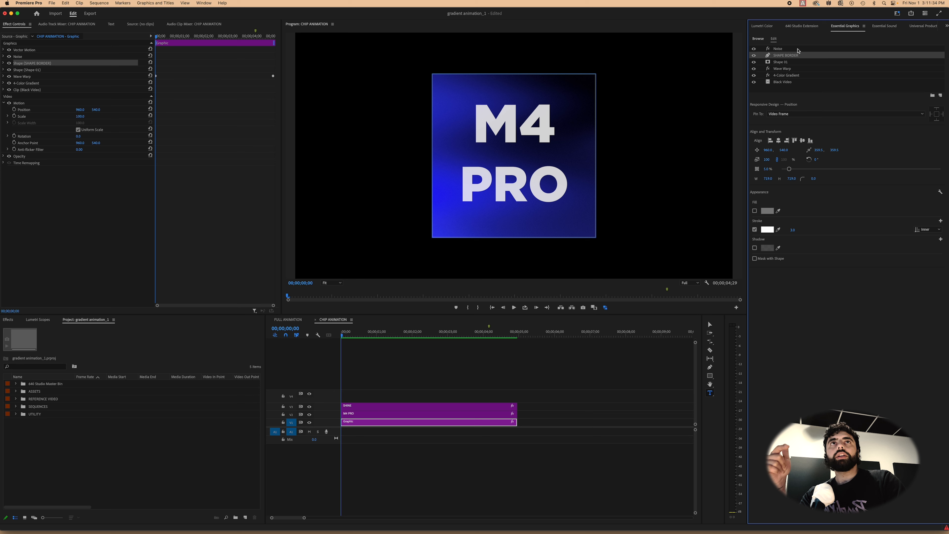
pyautogui.click(792, 49)
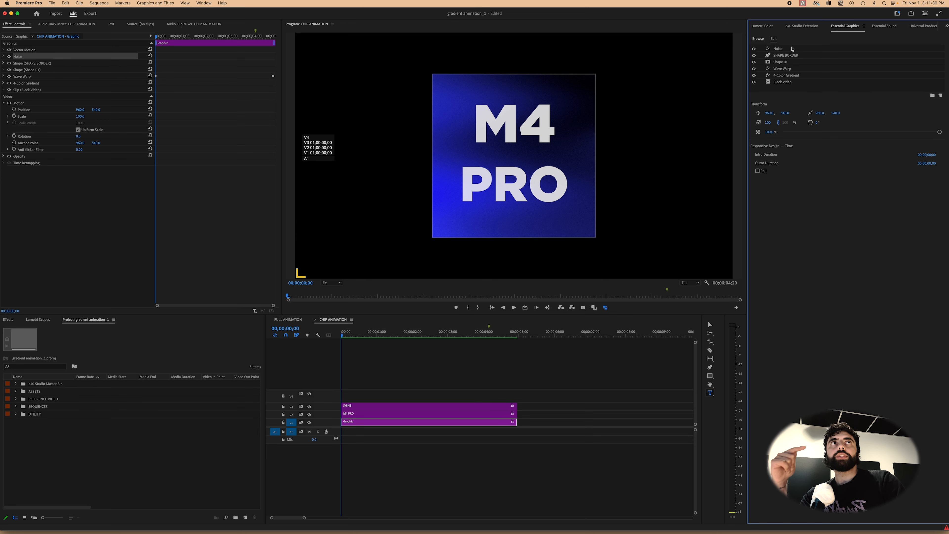
pyautogui.click(785, 82)
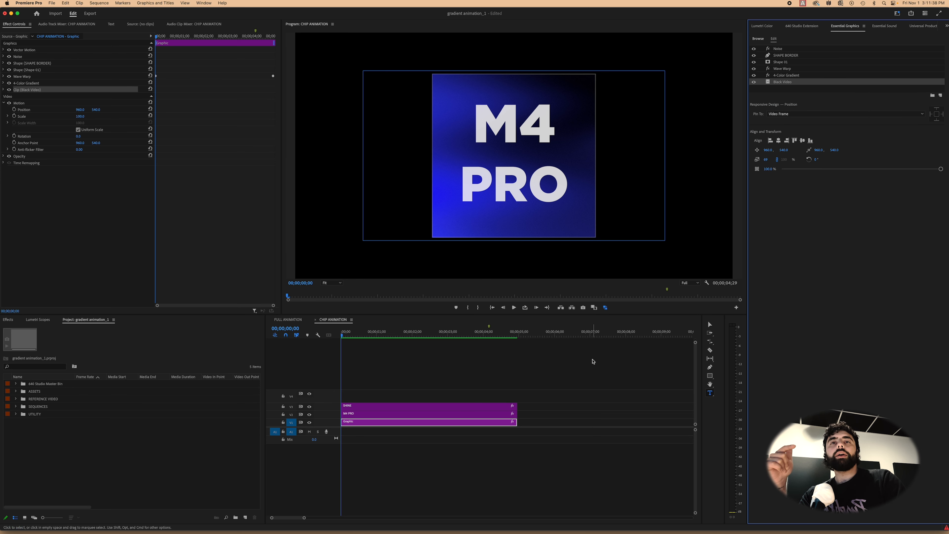
# At 00;00;05;16, past the existing clips, draw a square with the Rectangle tool about 827 by 827 in size.
pyautogui.click(475, 353)
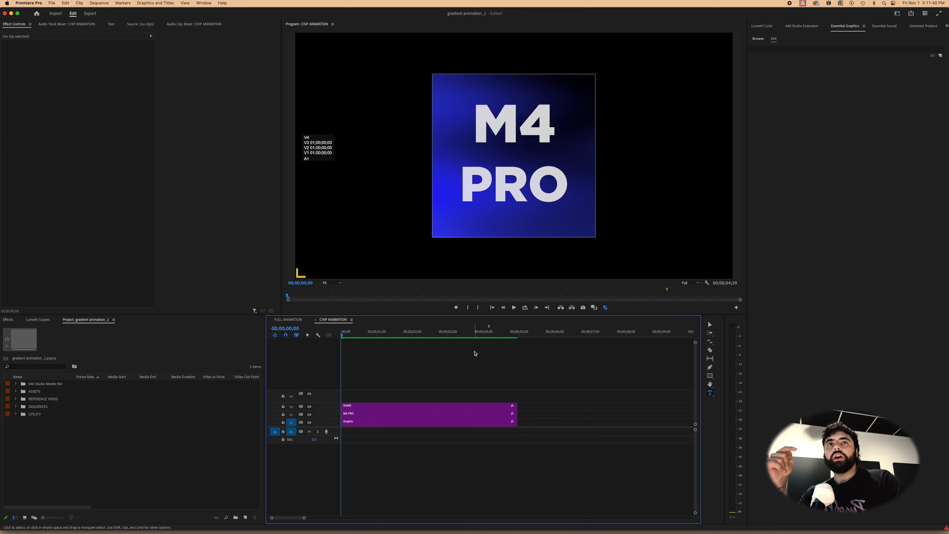
pyautogui.moveTo(482, 332); pyautogui.dragTo(538, 332)
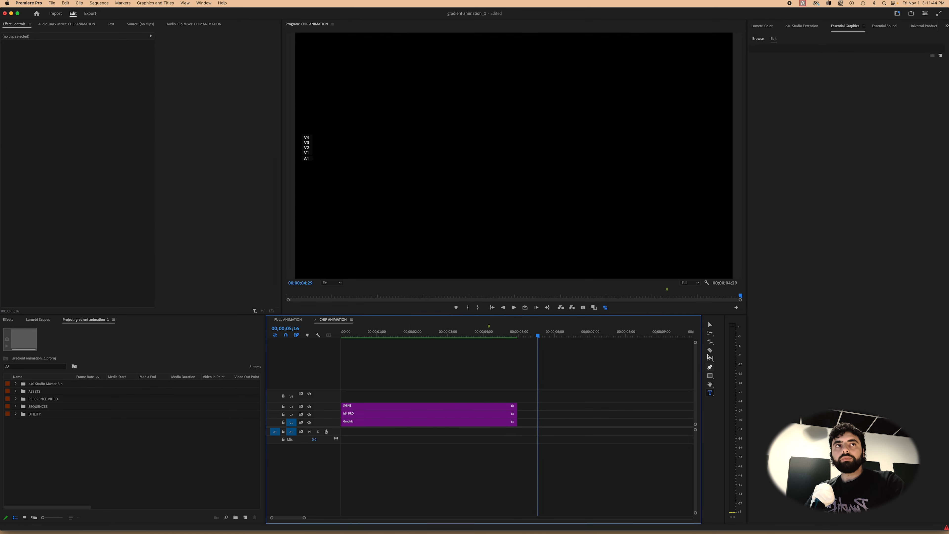
pyautogui.click(710, 376)
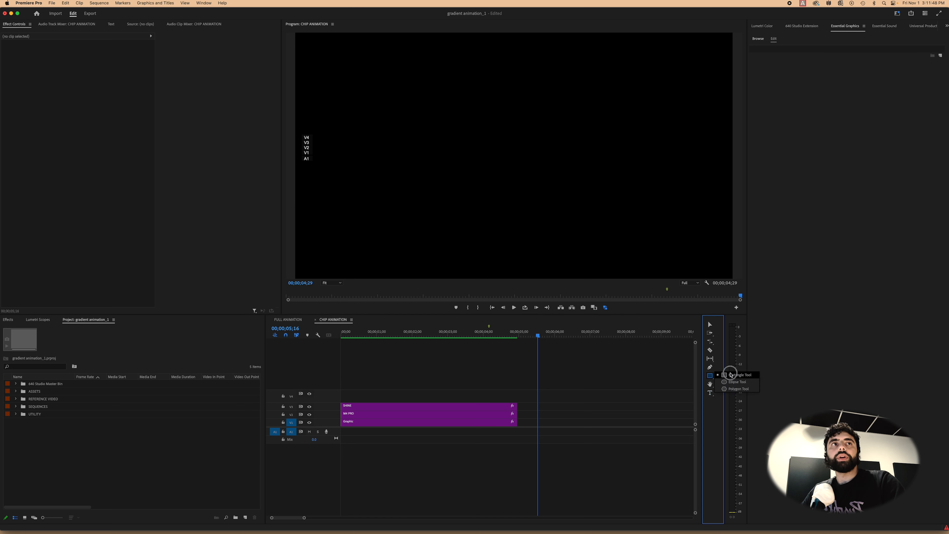
pyautogui.click(729, 375)
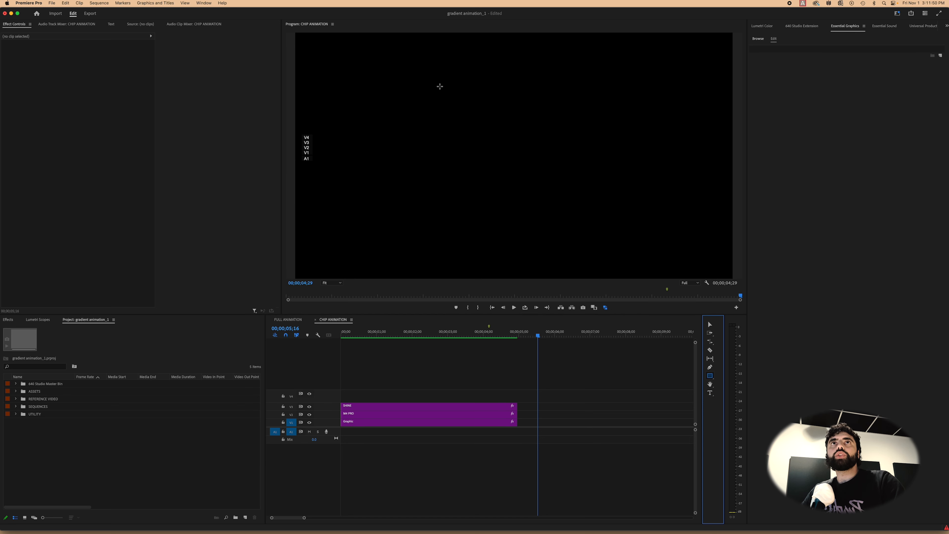
pyautogui.moveTo(407, 70); pyautogui.dragTo(580, 243)
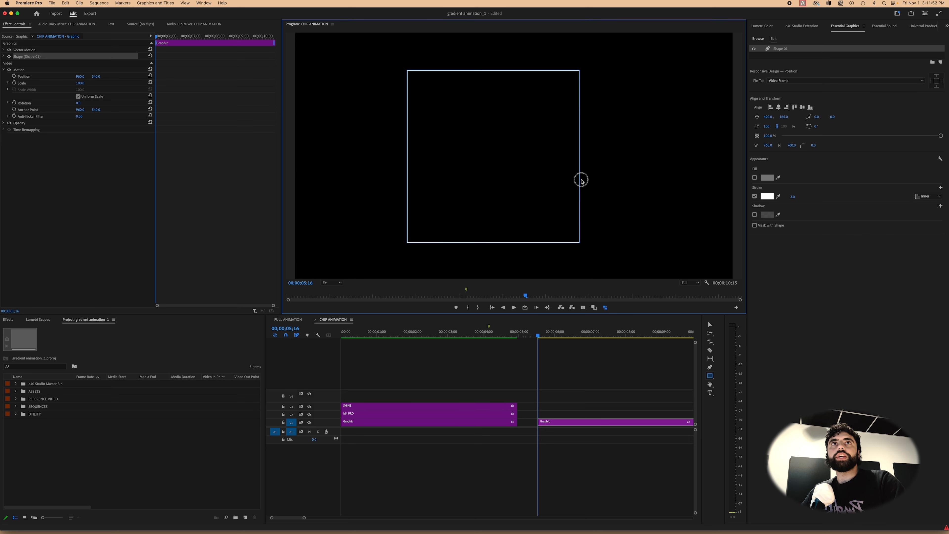
pyautogui.moveTo(580, 175)
pyautogui.mouseDown()
pyautogui.moveTo(560, 157)
pyautogui.moveTo(510, 155)
pyautogui.moveTo(486, 185)
pyautogui.moveTo(523, 174)
pyautogui.moveTo(517, 131)
pyautogui.moveTo(595, 220)
pyautogui.mouseUp()
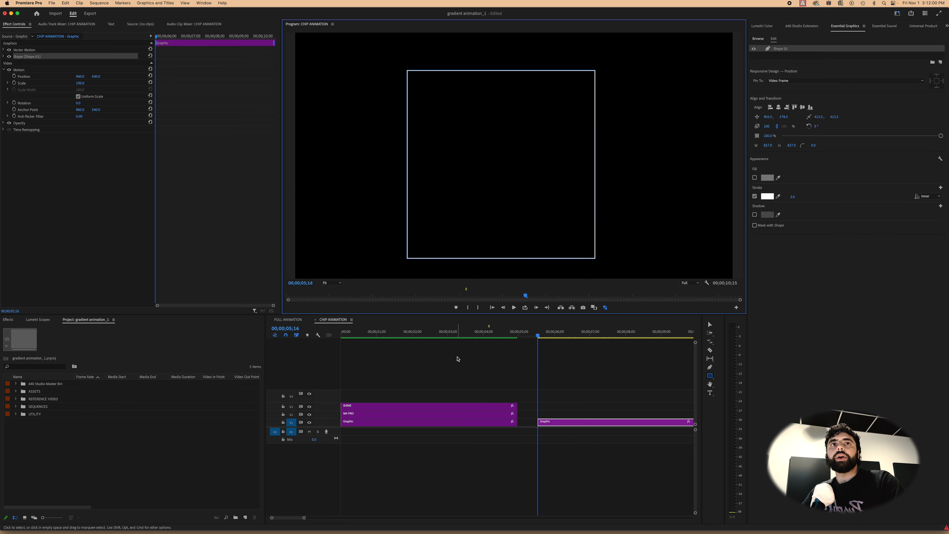
# Enable the gray fill on the square and disable its stroke.
pyautogui.hscroll(2, 559, 415)
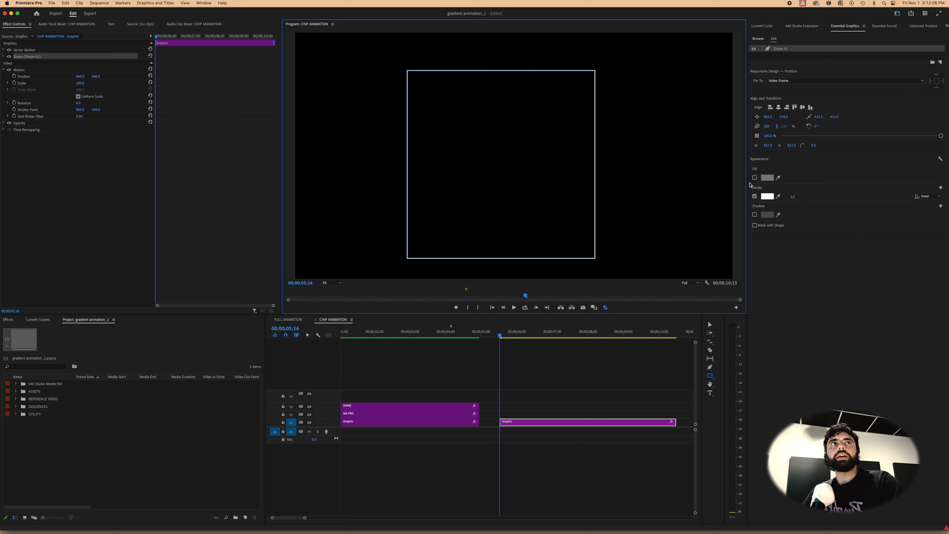
pyautogui.click(754, 178)
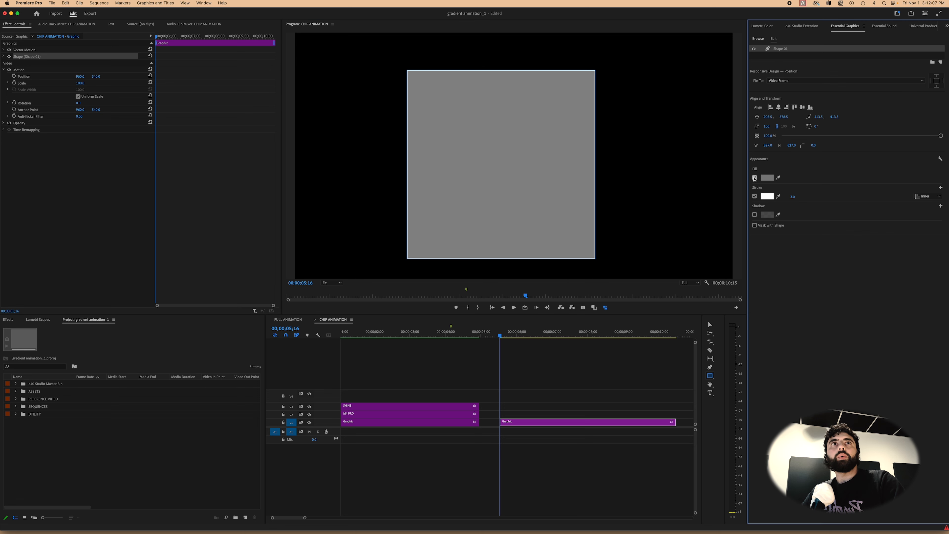
pyautogui.click(755, 196)
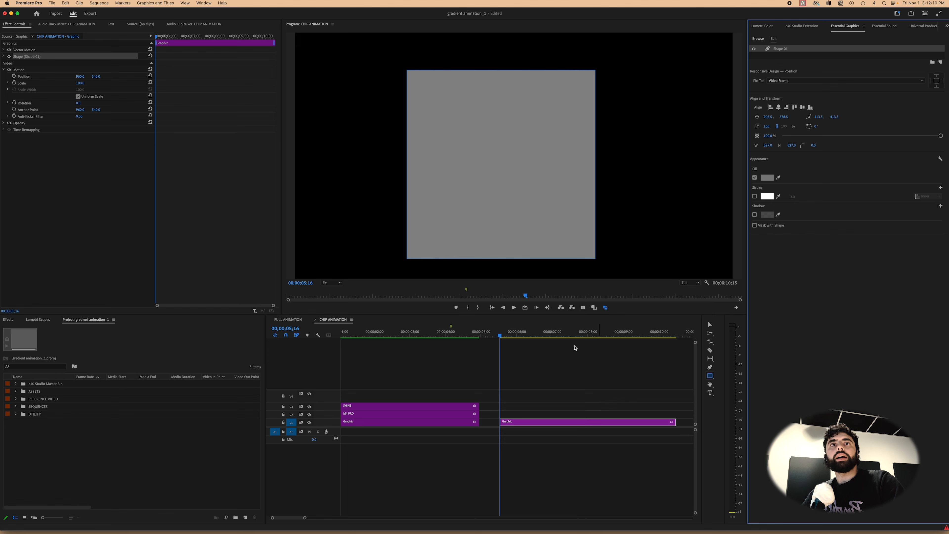
# Move the new Graphic clip on V1 directly after the existing clips and give it a red label colour.
pyautogui.moveTo(521, 422); pyautogui.dragTo(545, 422)
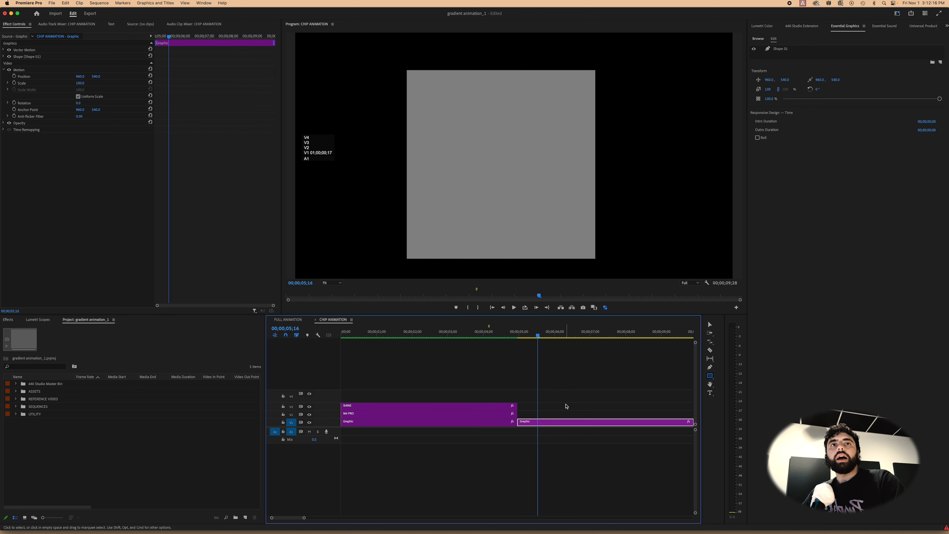
pyautogui.click(566, 406)
pyautogui.press('-')
pyautogui.press('-')
pyautogui.press('-')
pyautogui.click(407, 422)
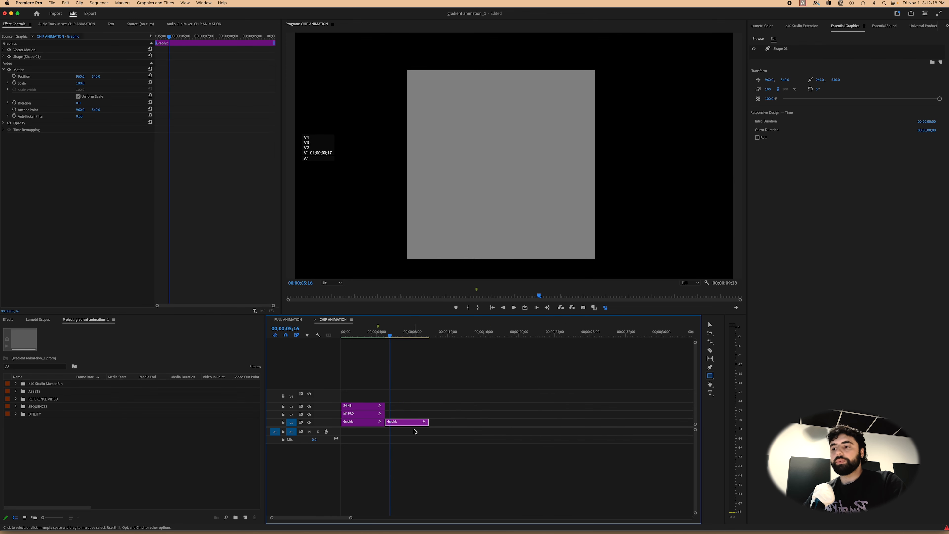
pyautogui.click(403, 412)
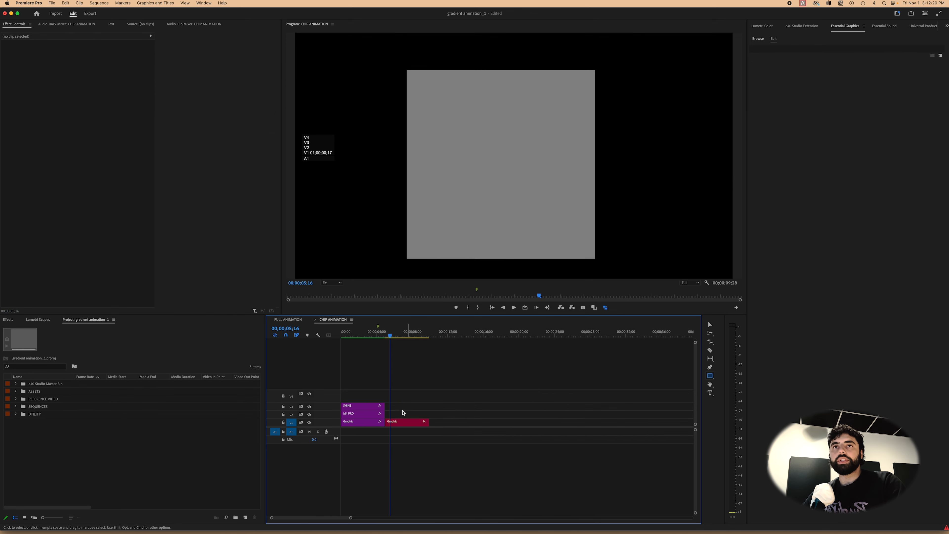
pyautogui.click(397, 423)
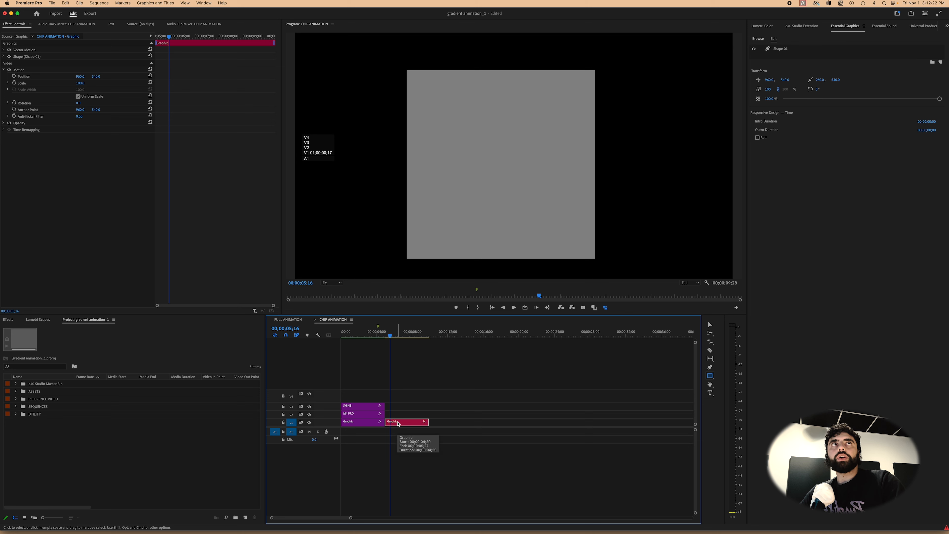
# Create a Black Video item with the default settings and add it beneath Shape 01 in the red Graphic clip's layers.
pyautogui.click(367, 424)
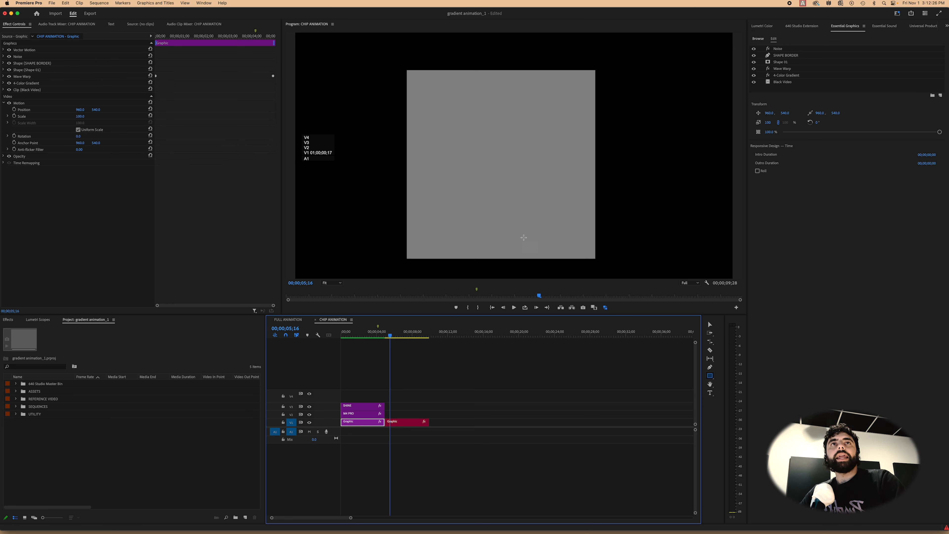
pyautogui.click(399, 424)
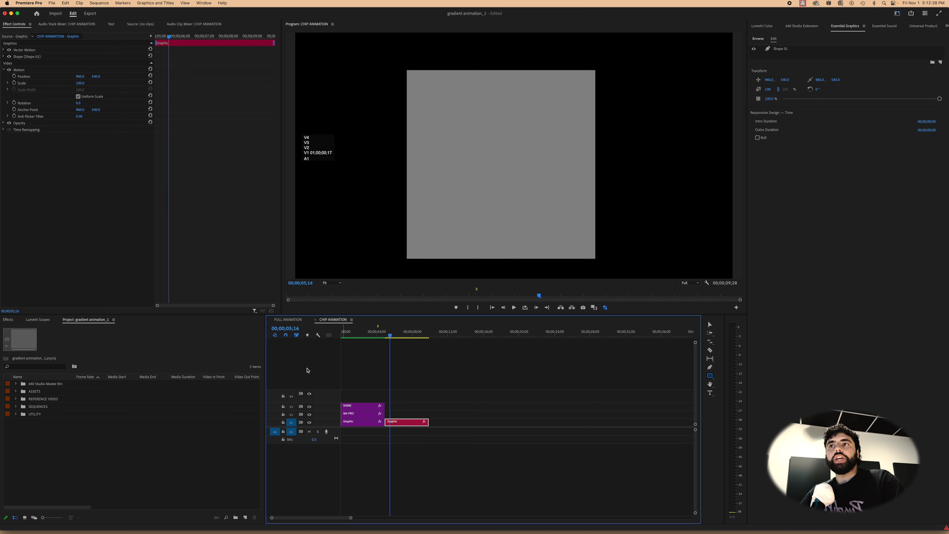
pyautogui.rightClick(23, 423)
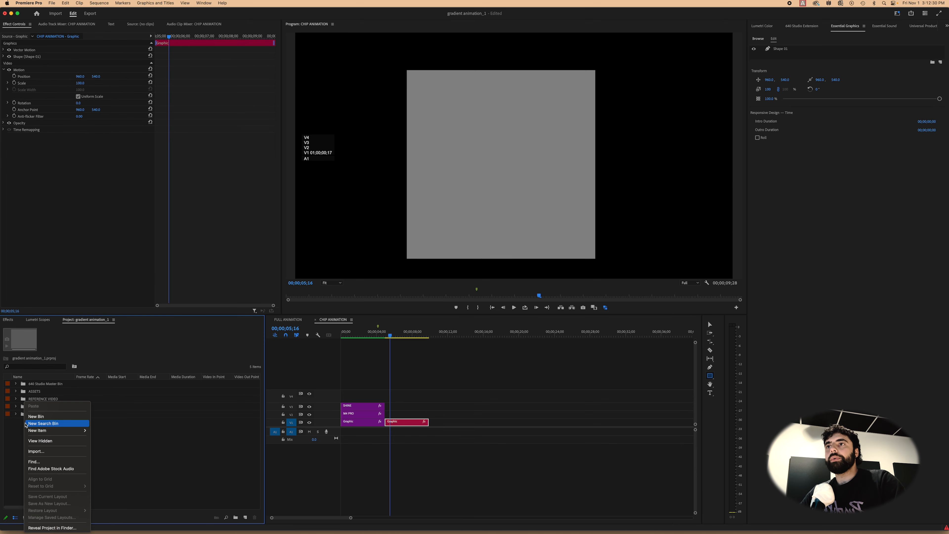
pyautogui.moveTo(38, 430)
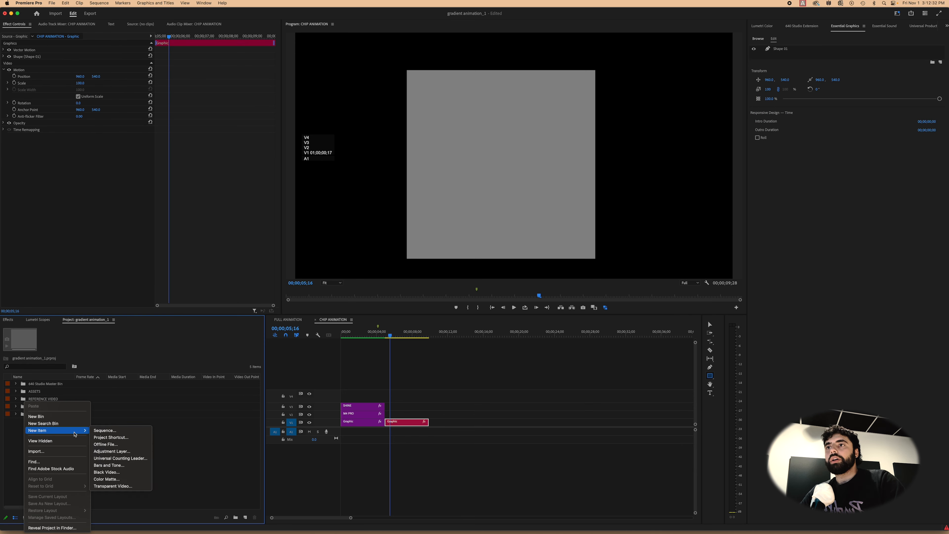
pyautogui.click(103, 472)
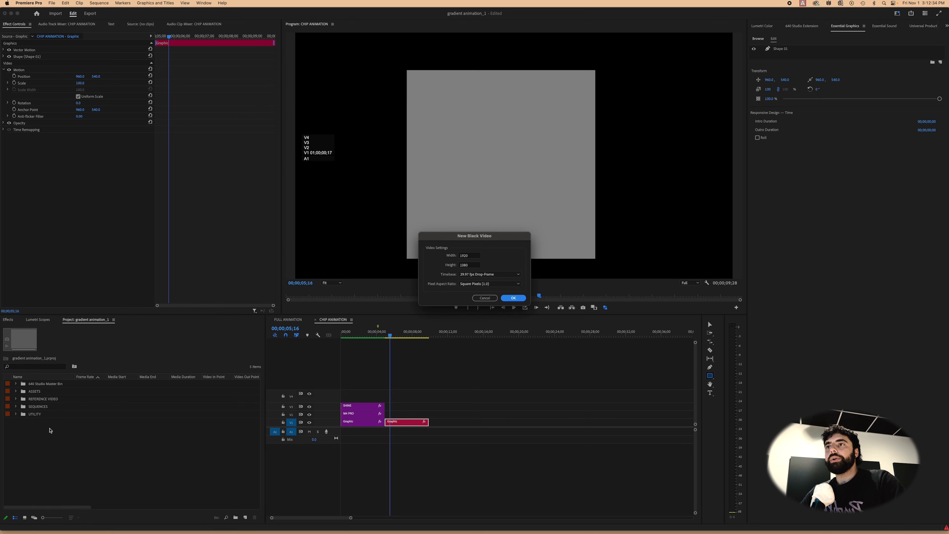
pyautogui.click(517, 299)
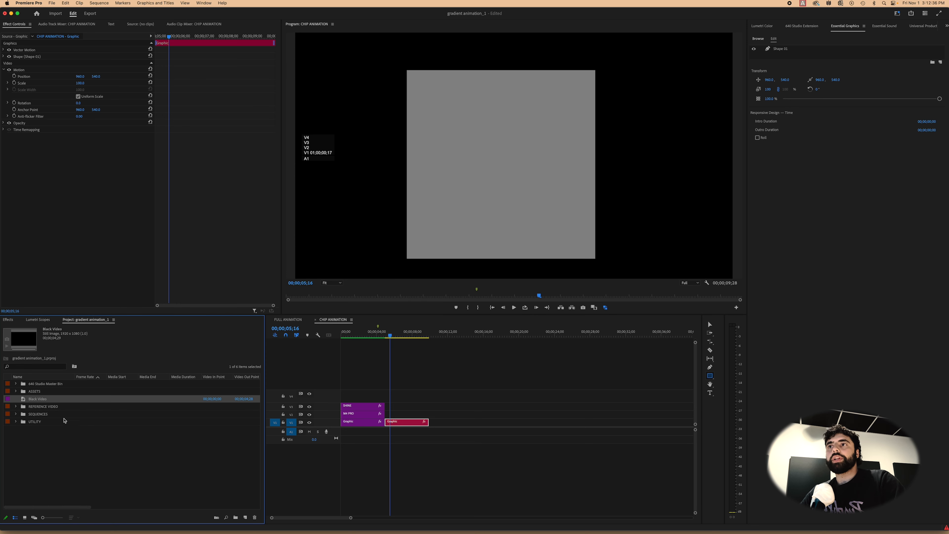
pyautogui.moveTo(38, 399); pyautogui.dragTo(782, 56)
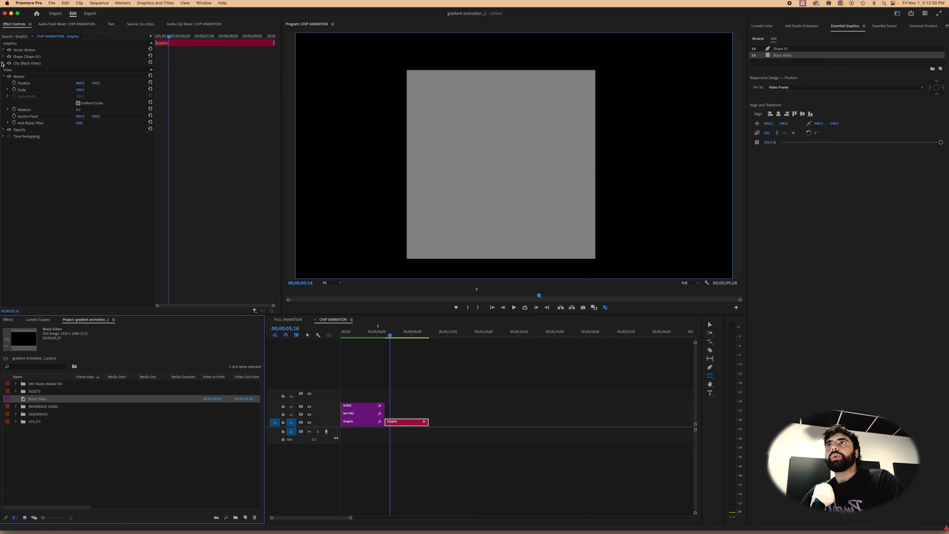
# Find the 4-Color Gradient effect and insert it between Shape 01 and Black Video in the red Graphic clip's layer stack.
pyautogui.click(371, 424)
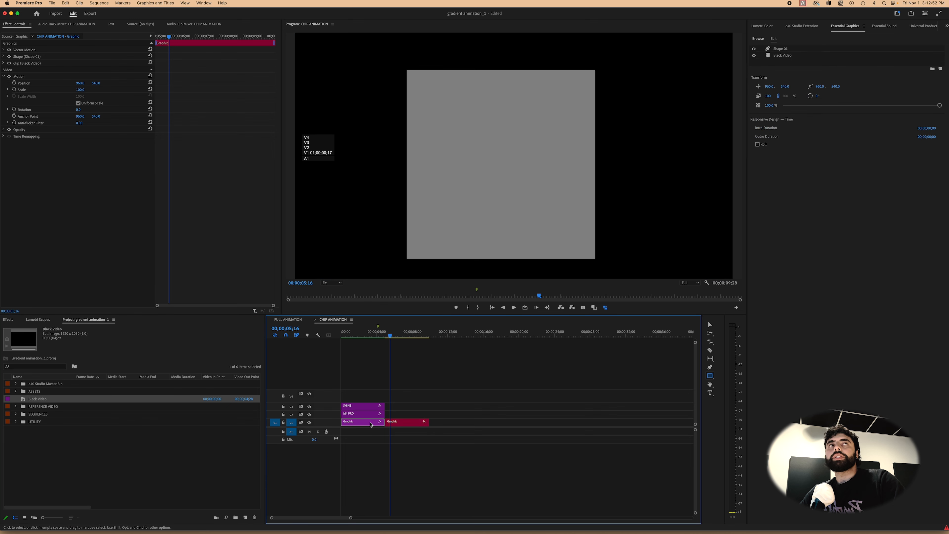
pyautogui.click(402, 424)
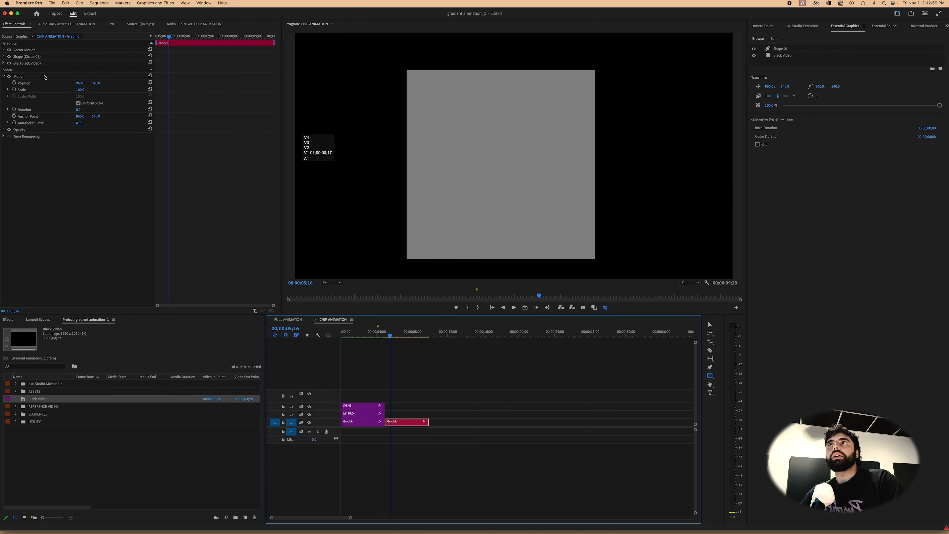
pyautogui.click(8, 320)
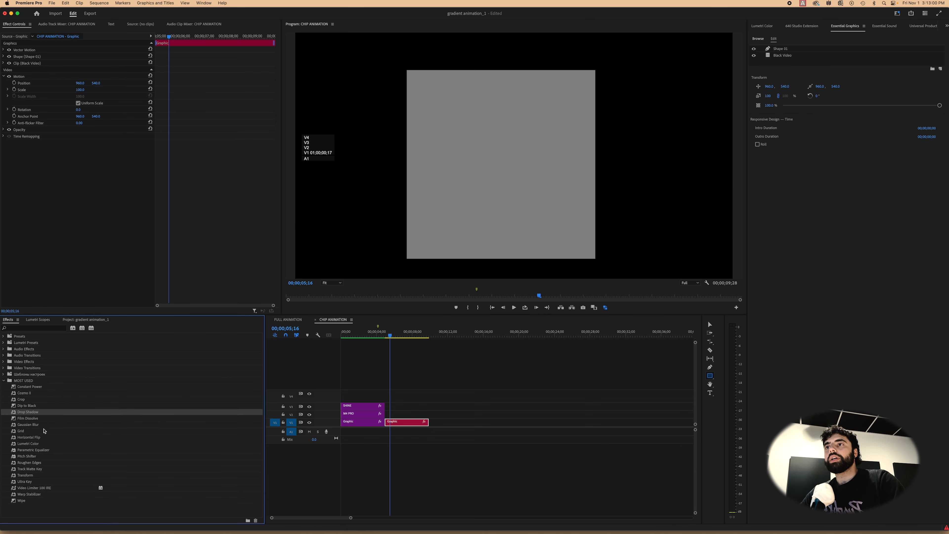
pyautogui.click(54, 328)
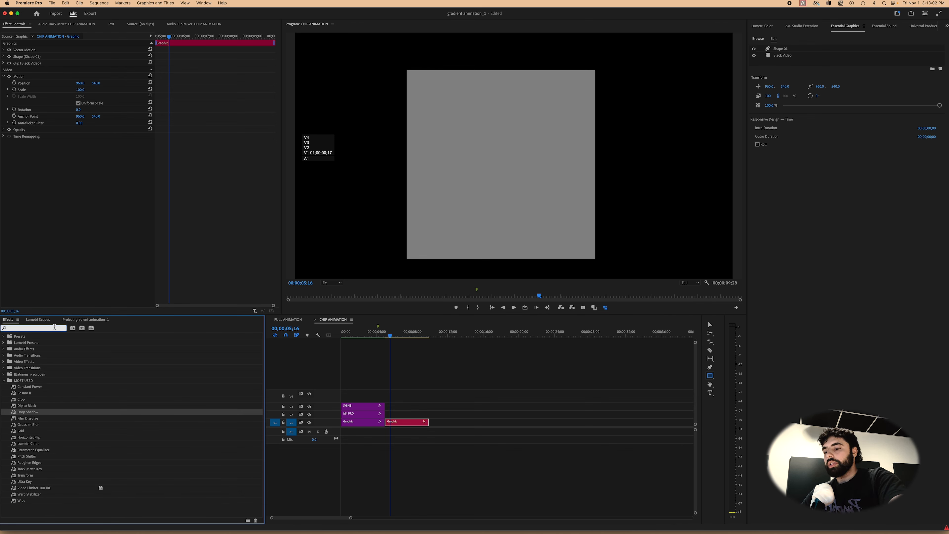
pyautogui.write('4 co')
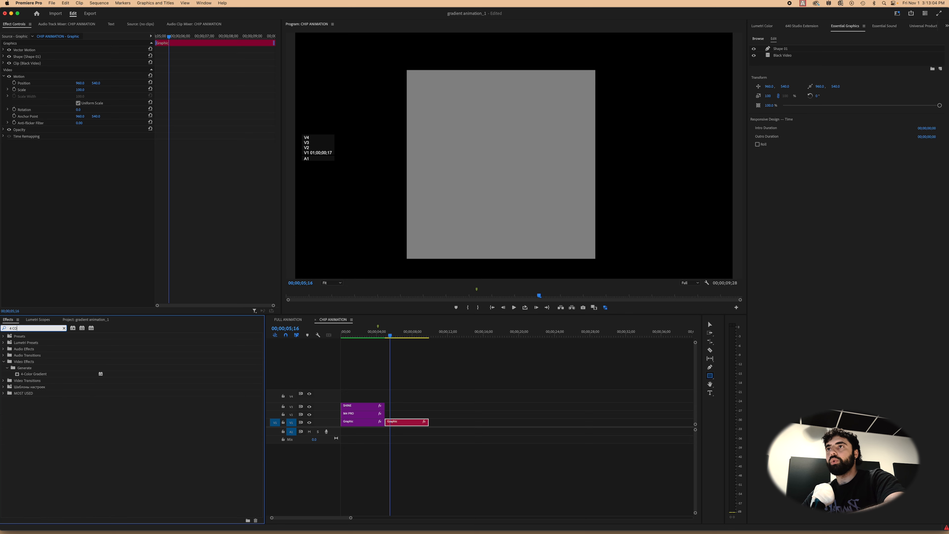
pyautogui.moveTo(48, 374); pyautogui.dragTo(783, 58)
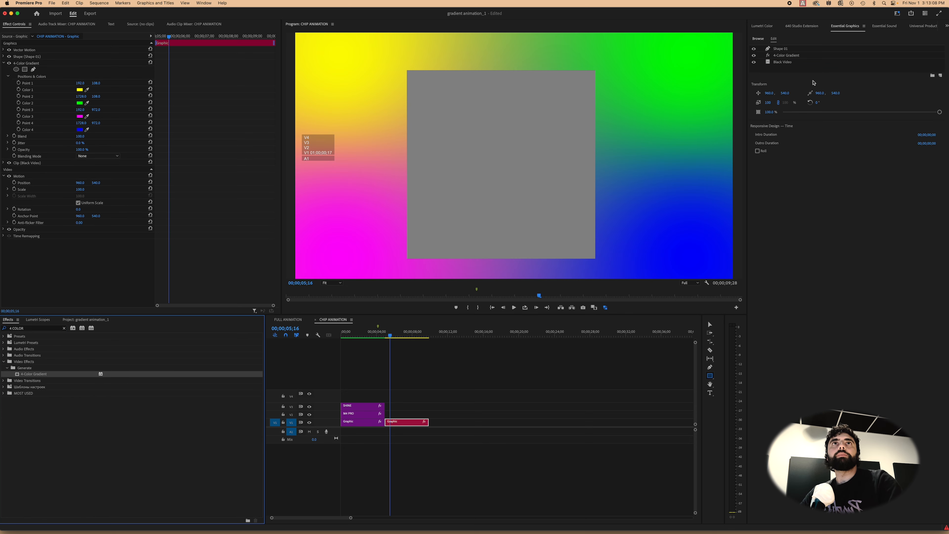
# Compare the layer order with the finished Graphic clip and toggle the 4-Color Gradient layer's visibility to check its effect.
pyautogui.click(354, 423)
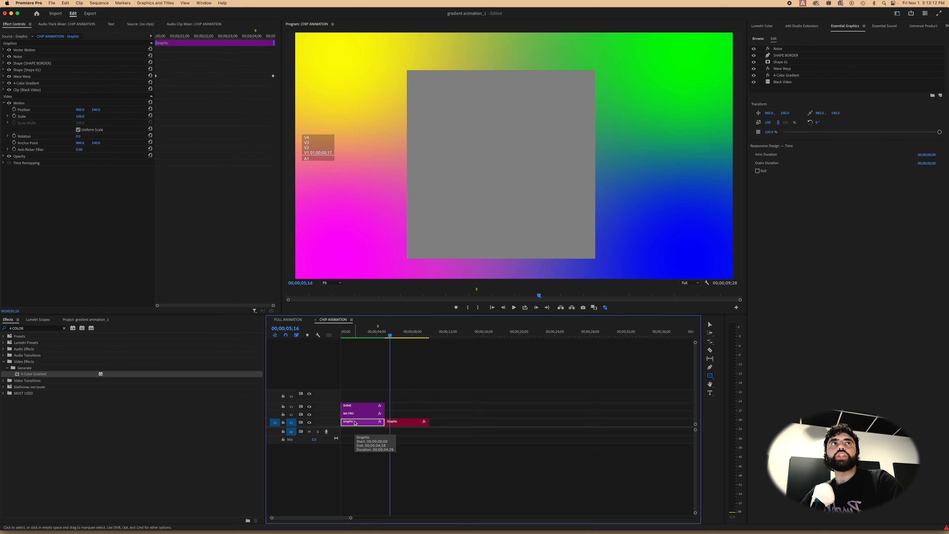
pyautogui.click(397, 423)
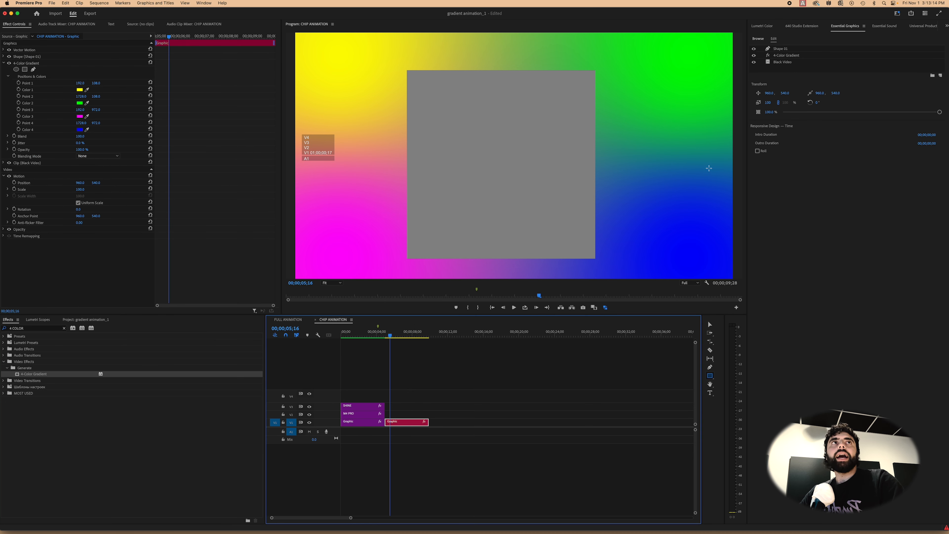
pyautogui.click(782, 56)
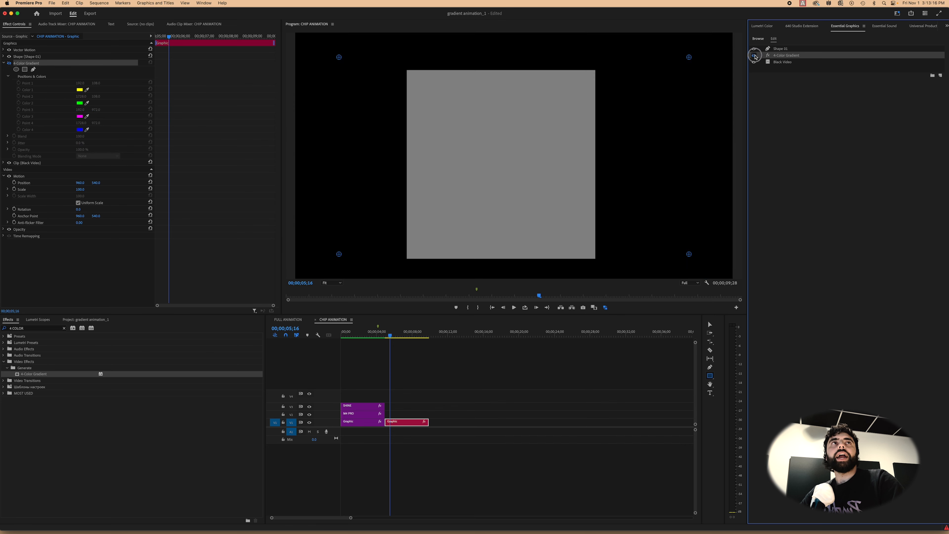
pyautogui.click(784, 60)
pyautogui.click(785, 57)
pyautogui.click(789, 57)
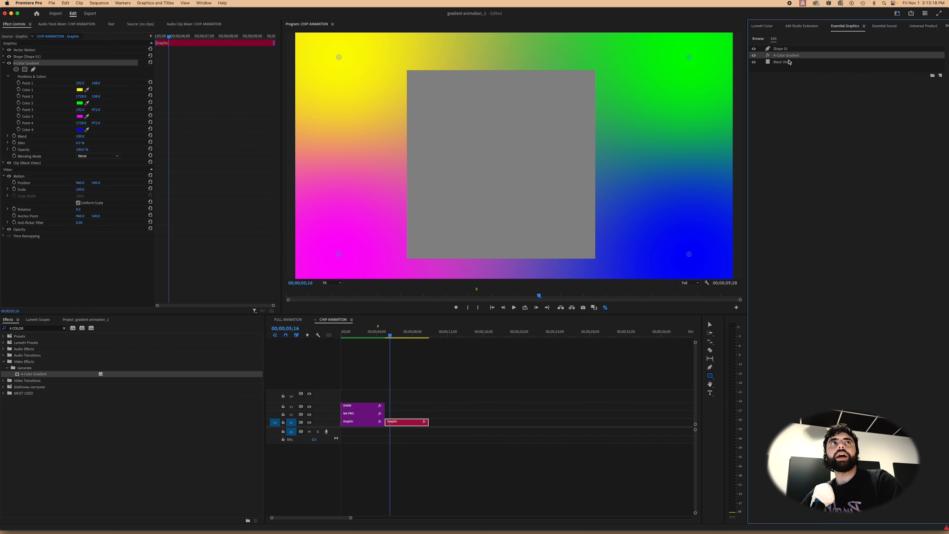
pyautogui.click(790, 58)
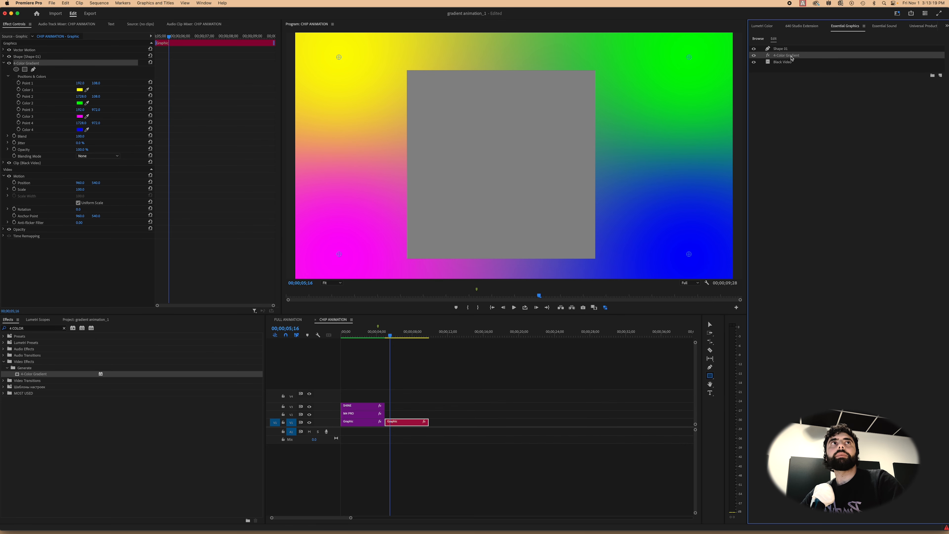
# Scale the Black Video layer to 90, temporarily hiding Shape 01 to judge the gradient on its own.
pyautogui.click(754, 49)
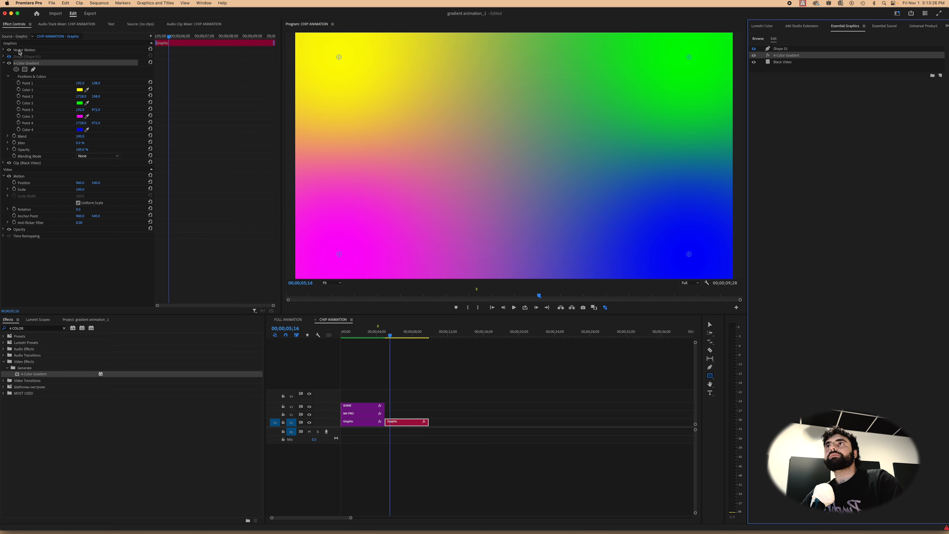
pyautogui.click(45, 163)
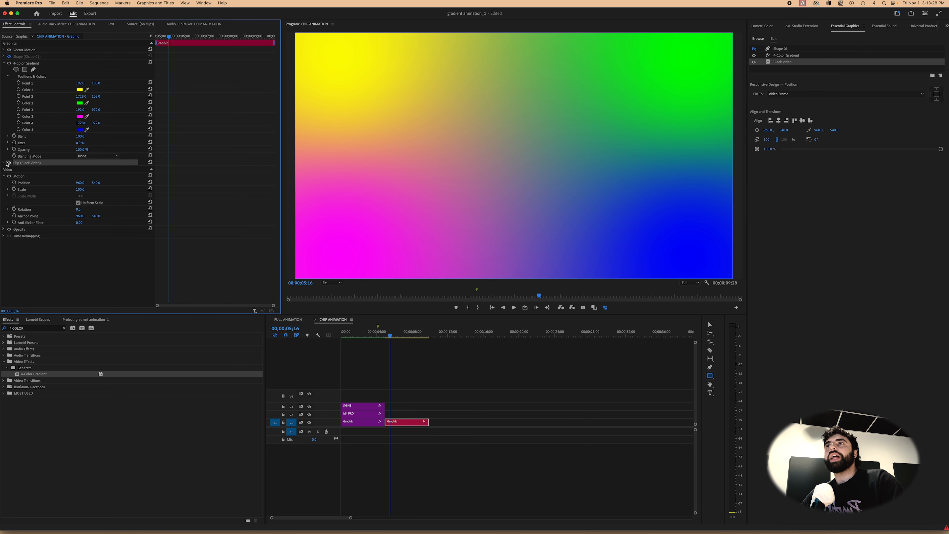
pyautogui.click(4, 163)
pyautogui.moveTo(81, 178); pyautogui.dragTo(73, 178)
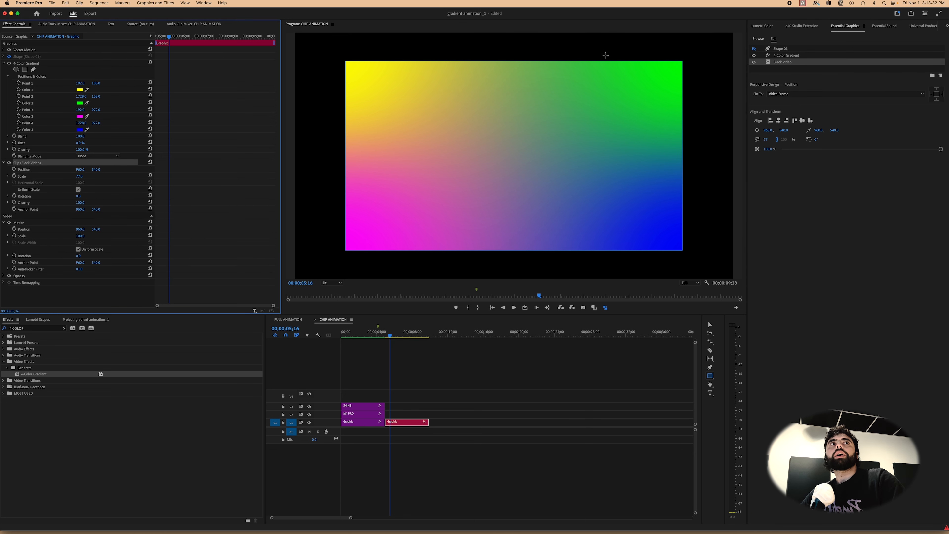
pyautogui.click(755, 49)
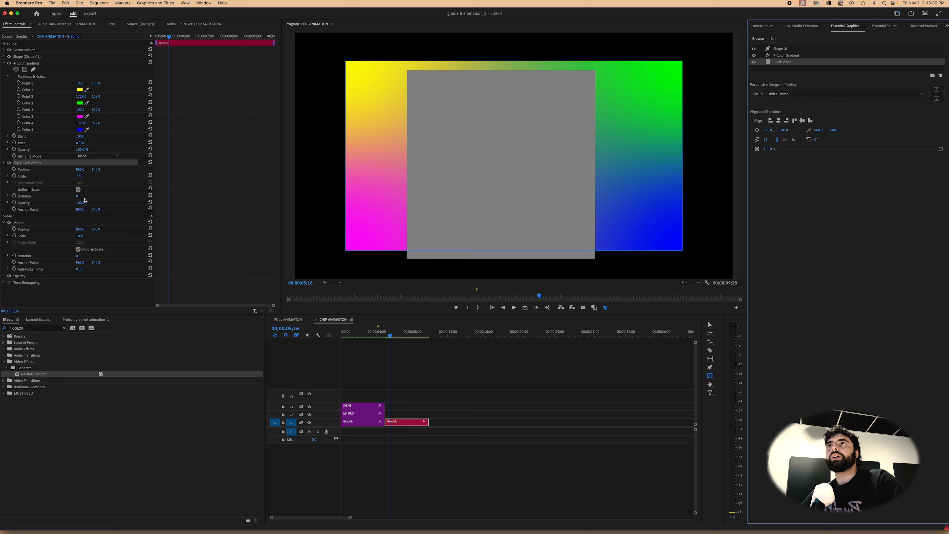
pyautogui.click(80, 176)
pyautogui.moveTo(79, 176); pyautogui.dragTo(83, 176)
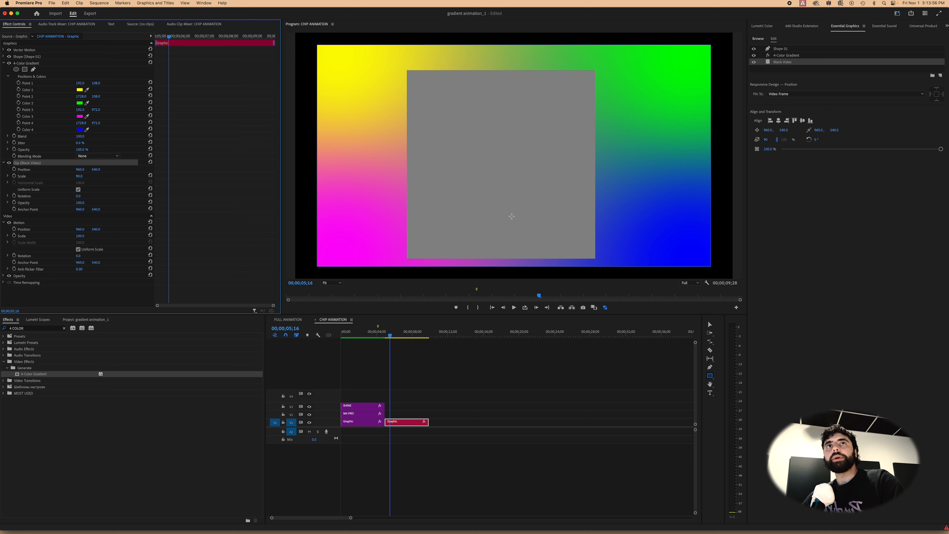
# Move the Shape 01 square over the middle of the gradient and align it to the frame's horizontal center.
pyautogui.press('v')
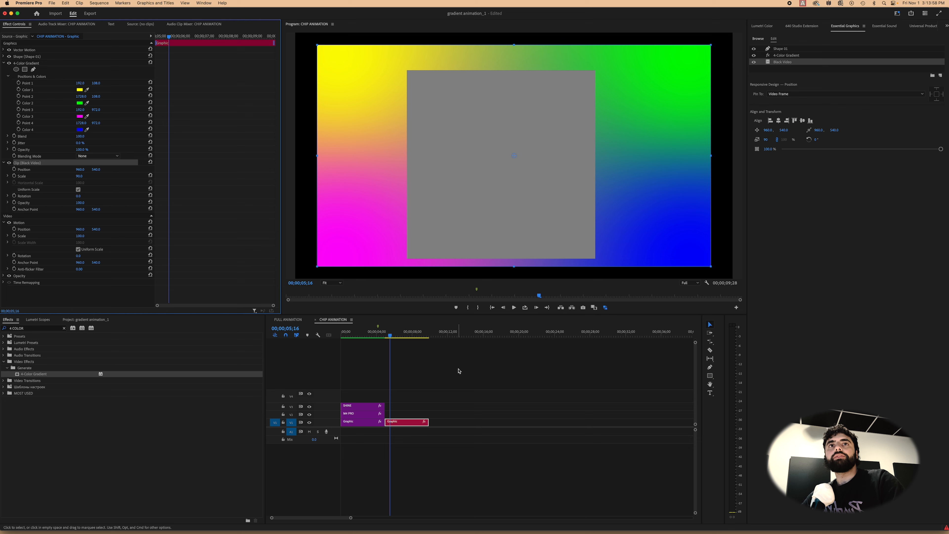
pyautogui.click(479, 140)
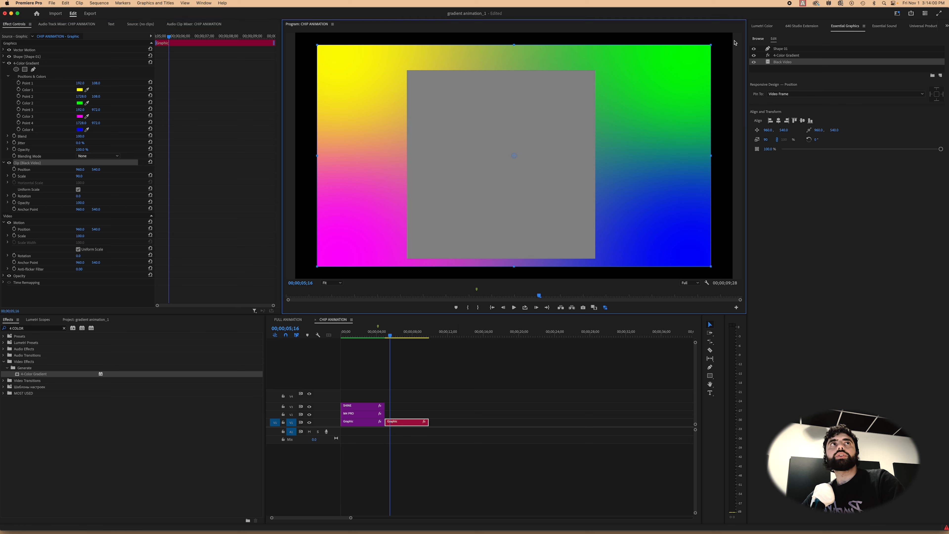
pyautogui.click(781, 49)
pyautogui.moveTo(493, 158); pyautogui.dragTo(499, 152)
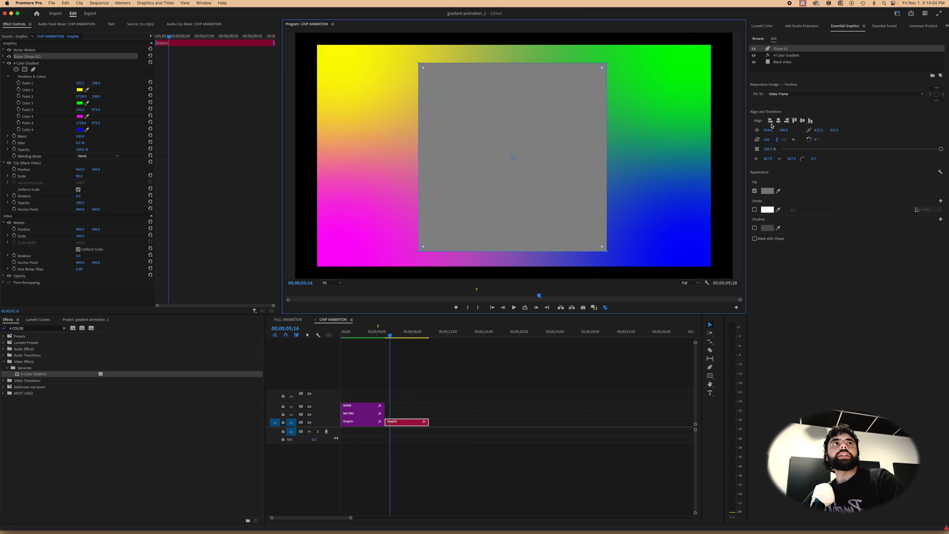
pyautogui.click(778, 121)
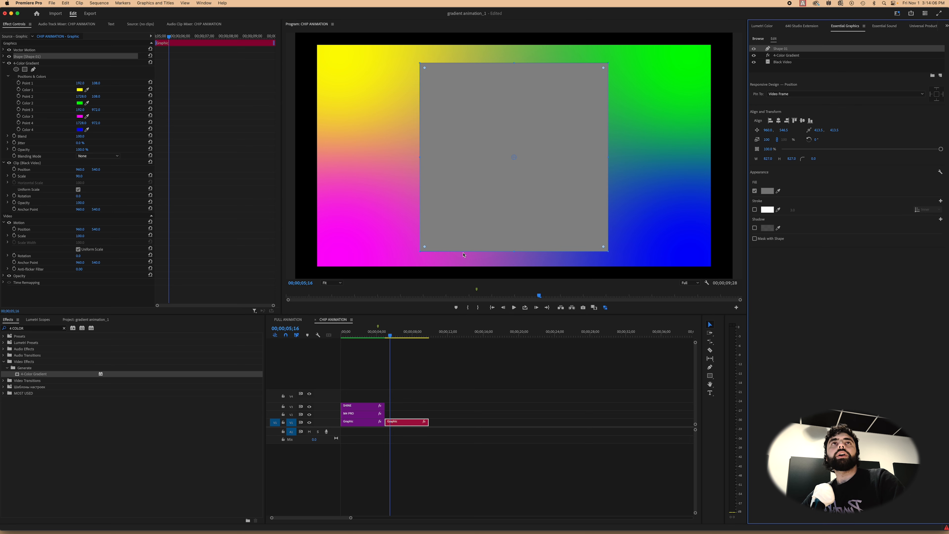
# Set Color 1 of the 4-Color Gradient to a dark blue.
pyautogui.click(785, 55)
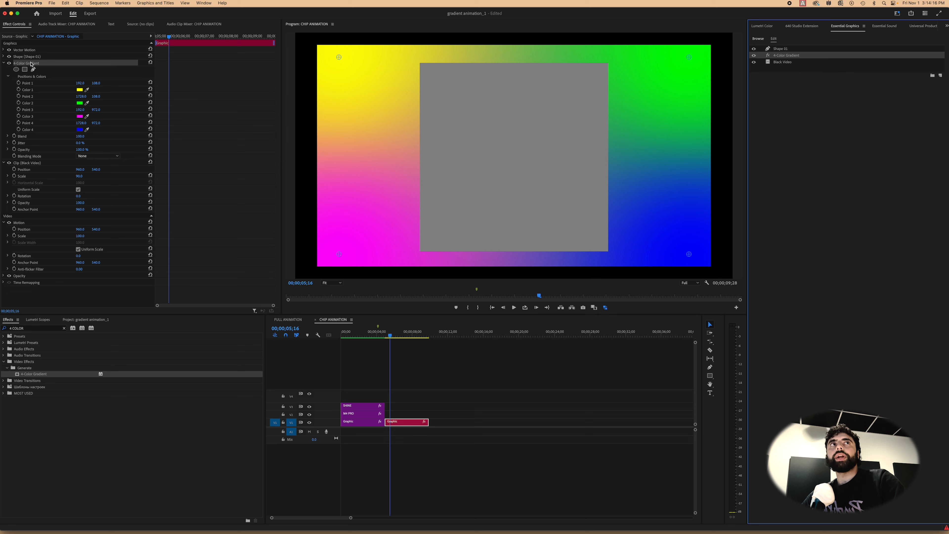
pyautogui.click(80, 89)
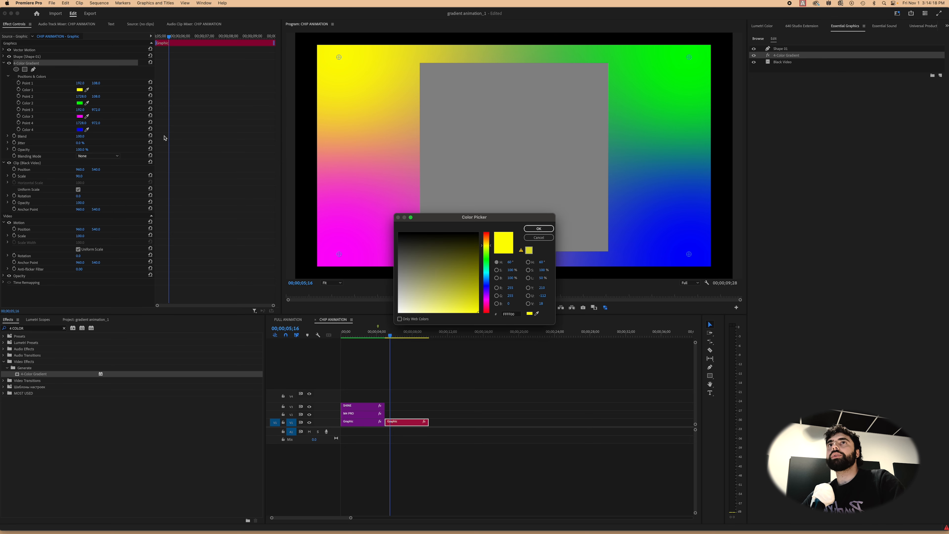
pyautogui.moveTo(488, 275)
pyautogui.mouseDown()
pyautogui.moveTo(488, 283)
pyautogui.moveTo(466, 280)
pyautogui.moveTo(478, 289)
pyautogui.mouseUp()
pyautogui.click(539, 229)
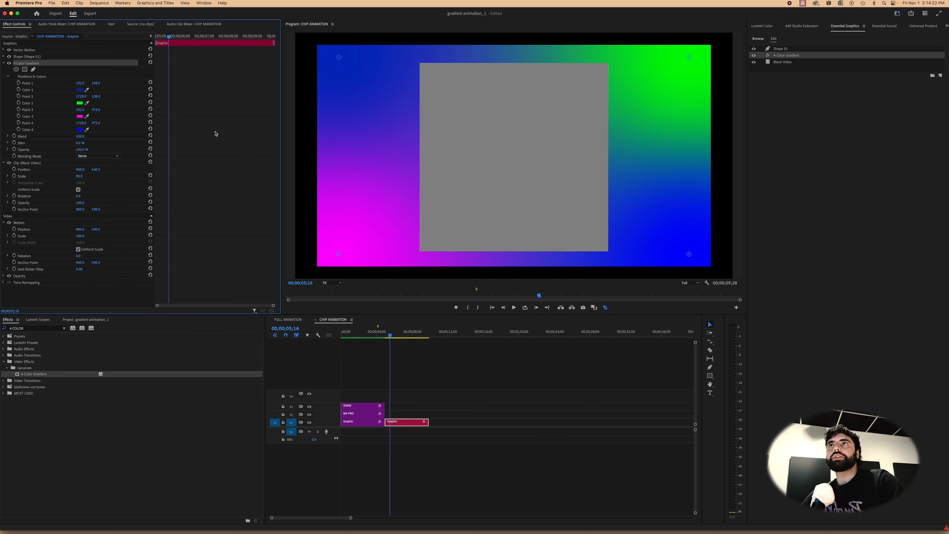
# Try a dark blue for Color 2 of the 4-Color Gradient and change it to black.
pyautogui.click(79, 103)
pyautogui.moveTo(431, 251); pyautogui.dragTo(475, 265)
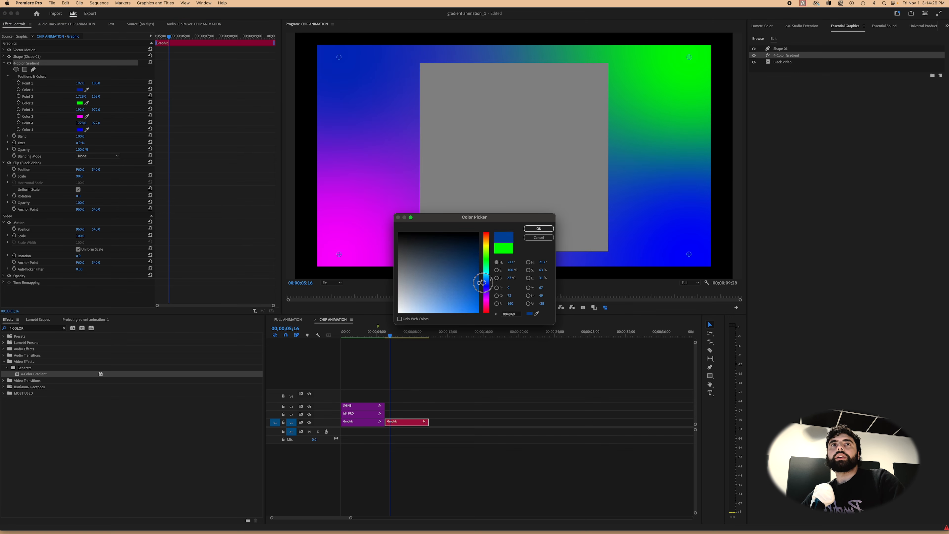
pyautogui.click(539, 229)
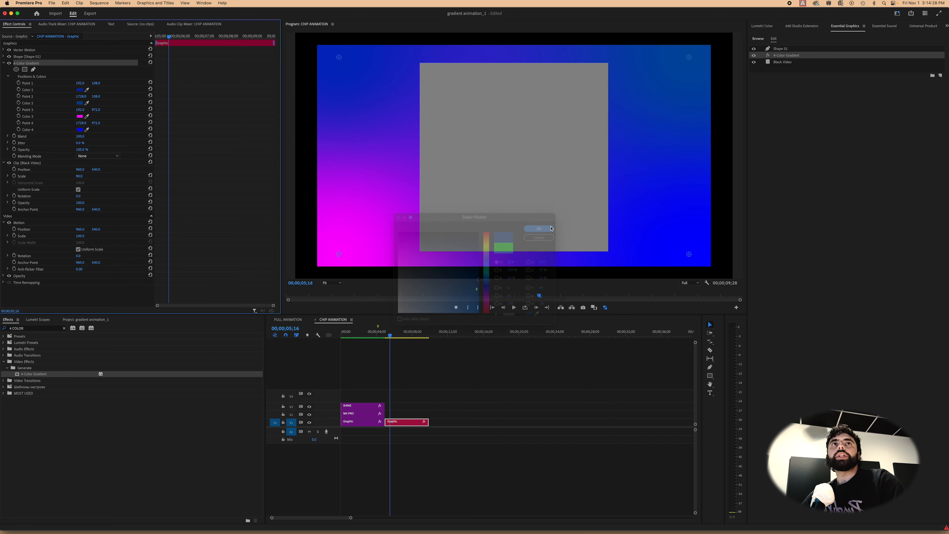
pyautogui.click(78, 103)
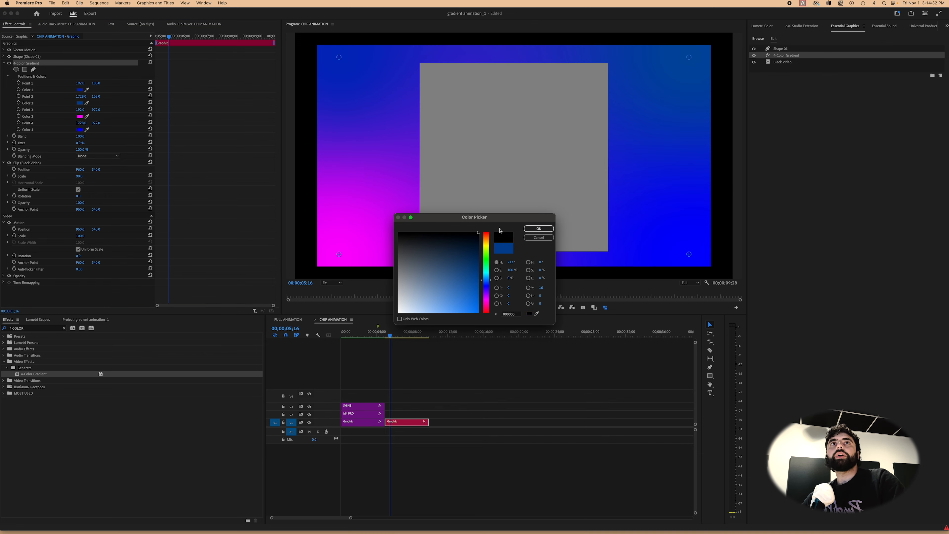
pyautogui.click(539, 229)
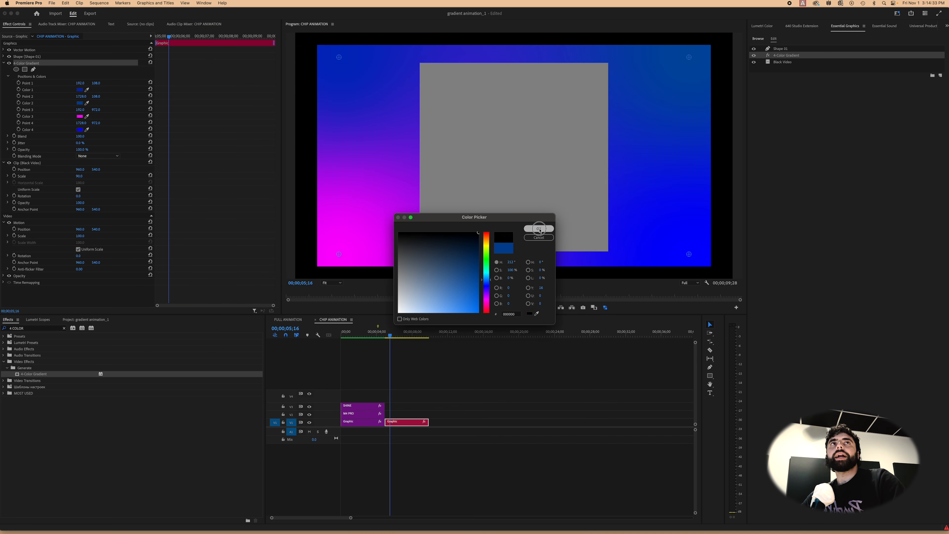
# Set Color 3 of the 4-Color Gradient to a bright cyan.
pyautogui.click(80, 117)
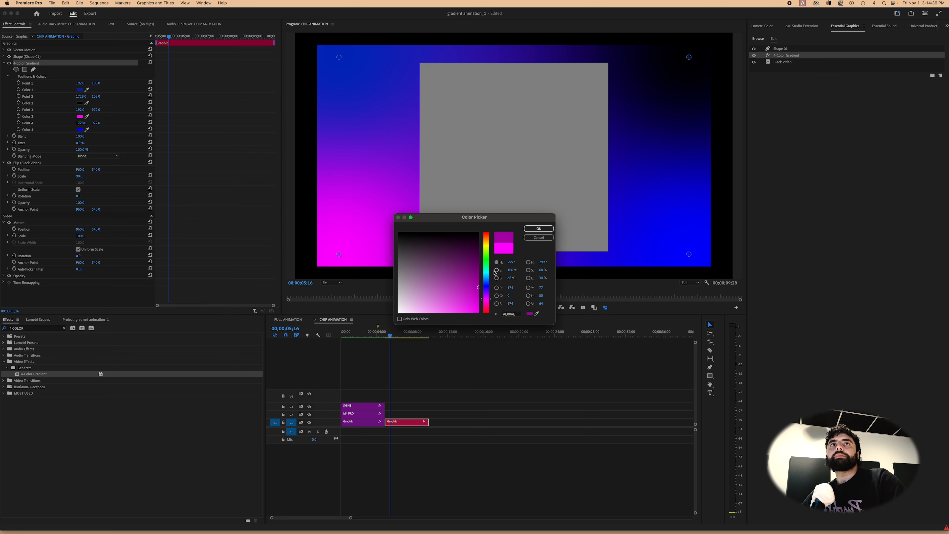
pyautogui.click(490, 288)
pyautogui.moveTo(477, 268)
pyautogui.mouseDown()
pyautogui.moveTo(496, 304)
pyautogui.moveTo(450, 292)
pyautogui.moveTo(460, 306)
pyautogui.mouseUp()
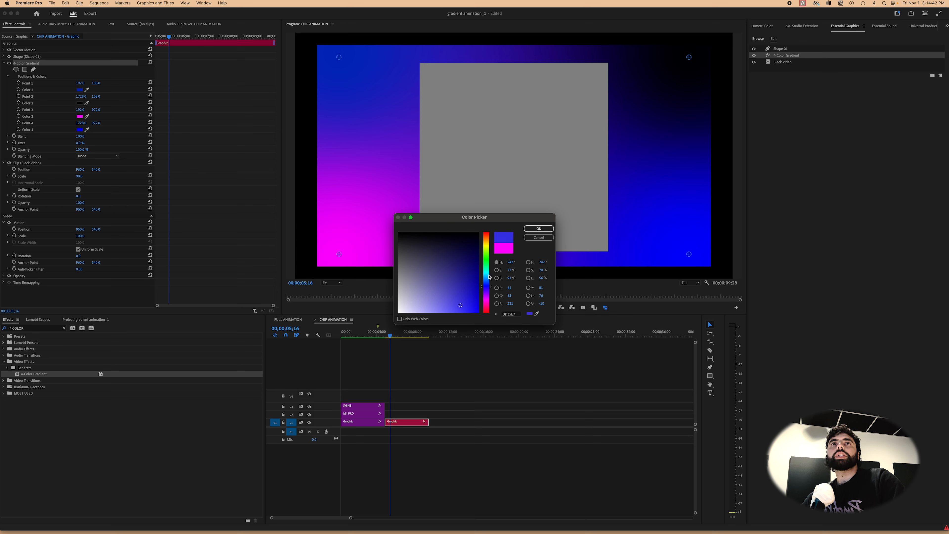
pyautogui.click(489, 276)
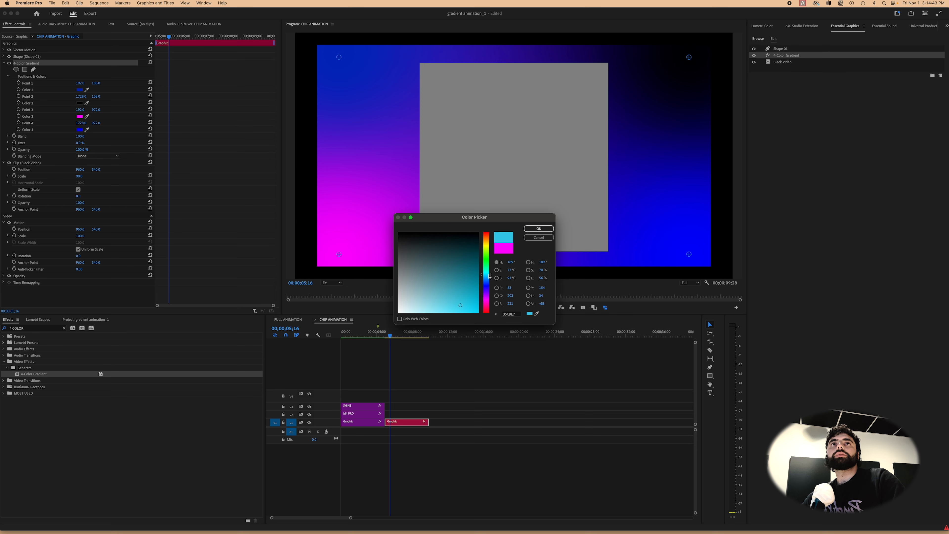
pyautogui.click(539, 228)
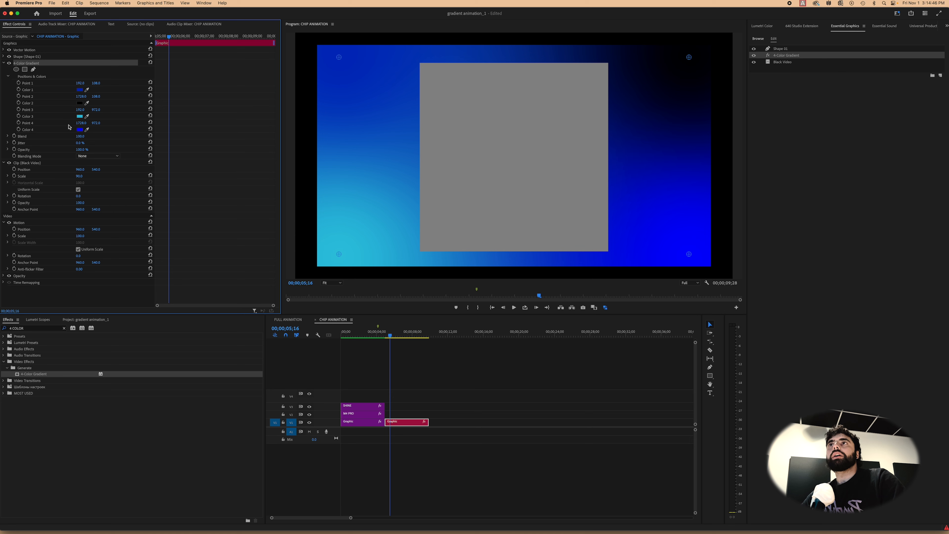
# Set Color 4 of the gradient to a dark blue and reposition Point 2 to about 1609, 267 and Point 3 to about 2, 972.
pyautogui.click(80, 129)
pyautogui.click(470, 275)
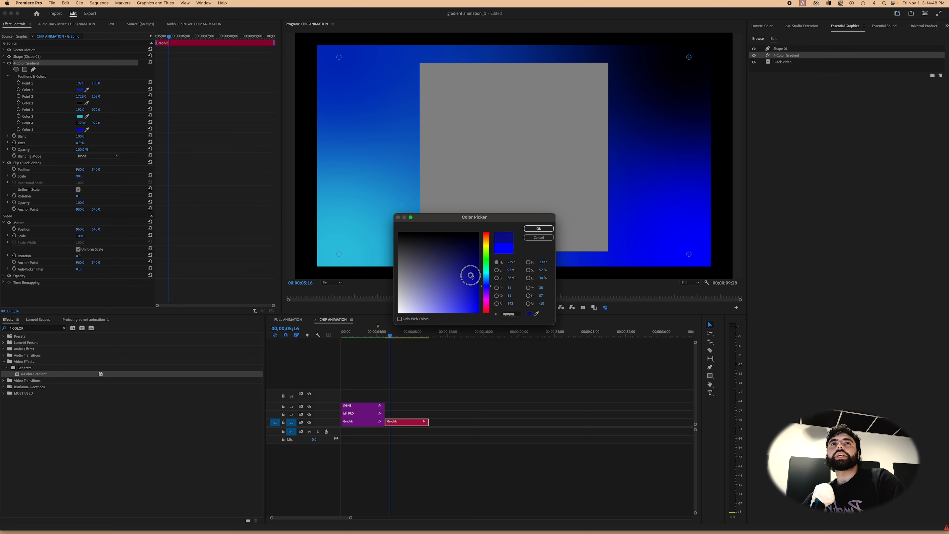
pyautogui.click(539, 228)
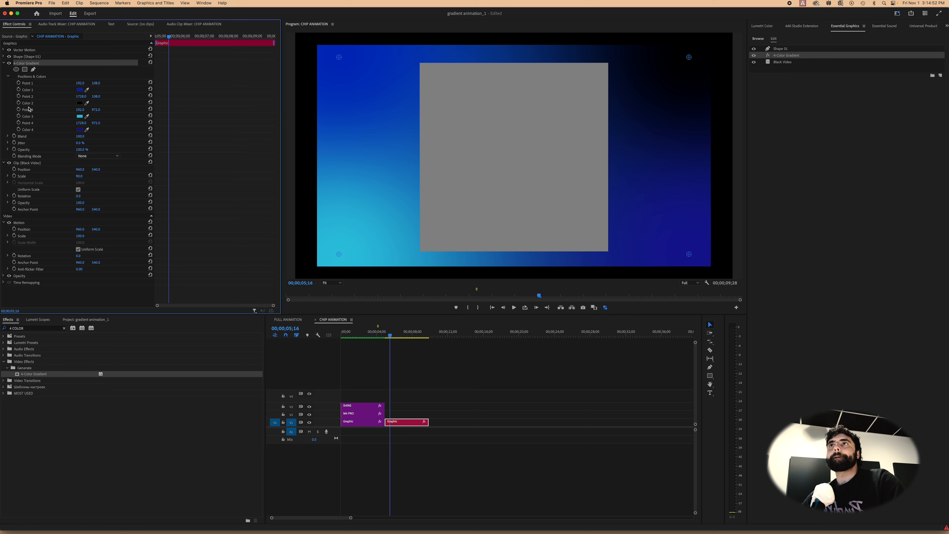
pyautogui.moveTo(83, 108)
pyautogui.mouseDown()
pyautogui.moveTo(47, 91)
pyautogui.moveTo(90, 111)
pyautogui.moveTo(56, 110)
pyautogui.moveTo(90, 109)
pyautogui.moveTo(64, 96)
pyautogui.moveTo(112, 96)
pyautogui.moveTo(60, 99)
pyautogui.moveTo(89, 99)
pyautogui.mouseUp()
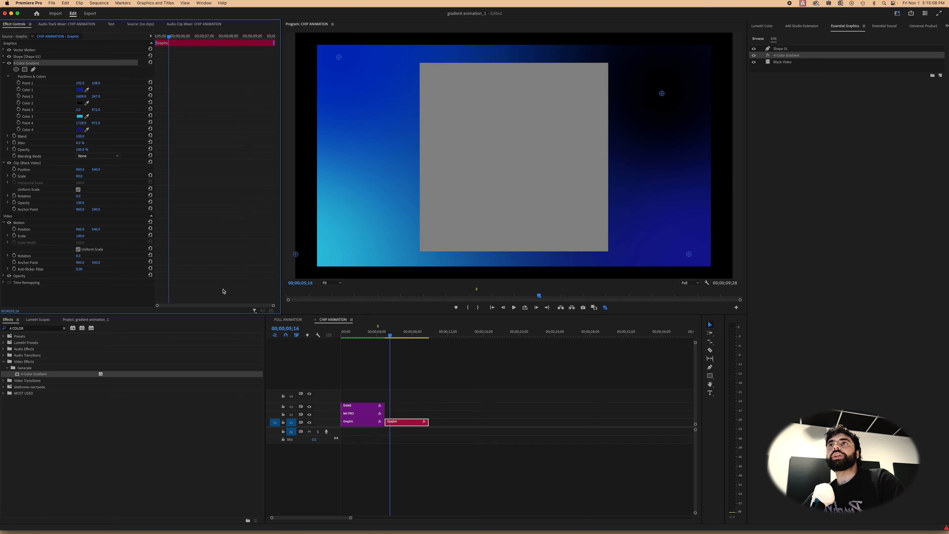
# Find the Wave Warp effect and add it to the new graphic clip between Shape 01 and the 4-Color Gradient.
pyautogui.moveTo(390, 332); pyautogui.dragTo(410, 334)
pyautogui.click(399, 426)
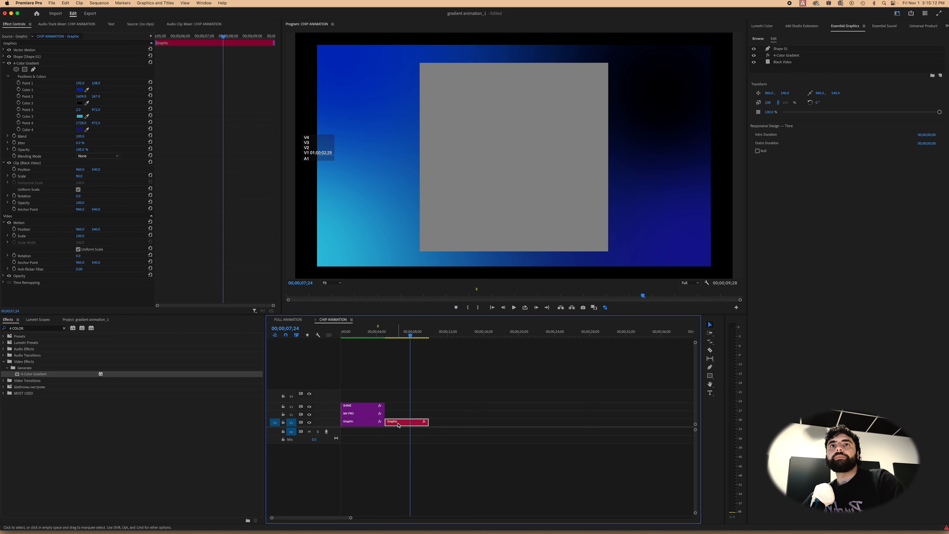
pyautogui.click(359, 424)
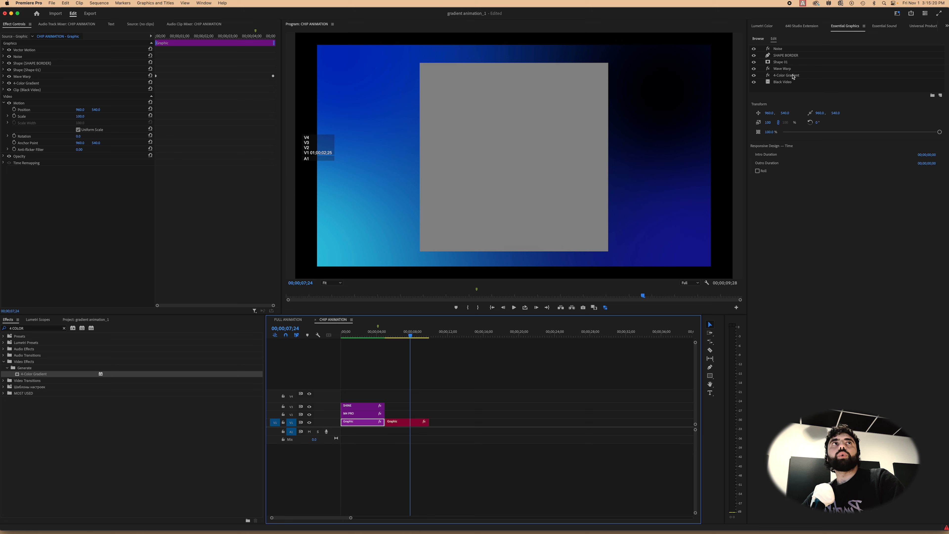
pyautogui.click(400, 423)
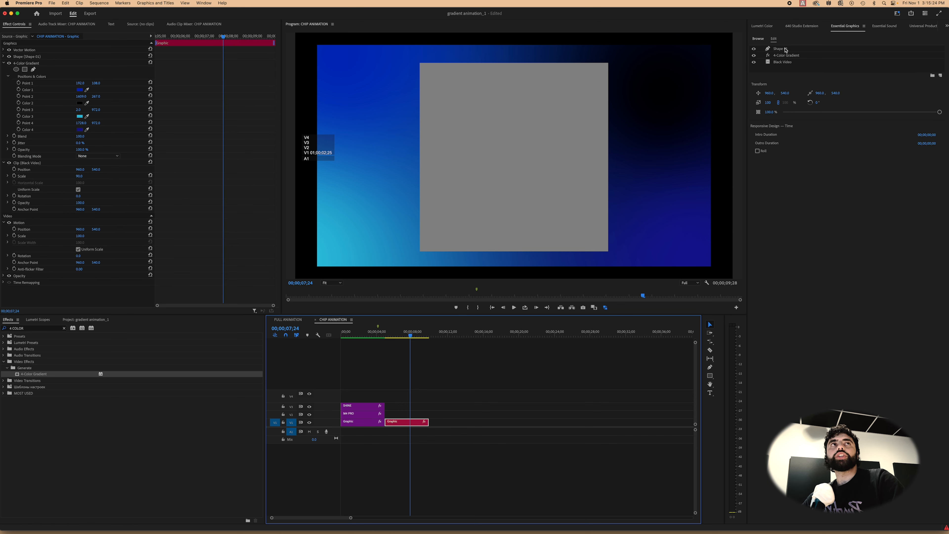
pyautogui.click(65, 328)
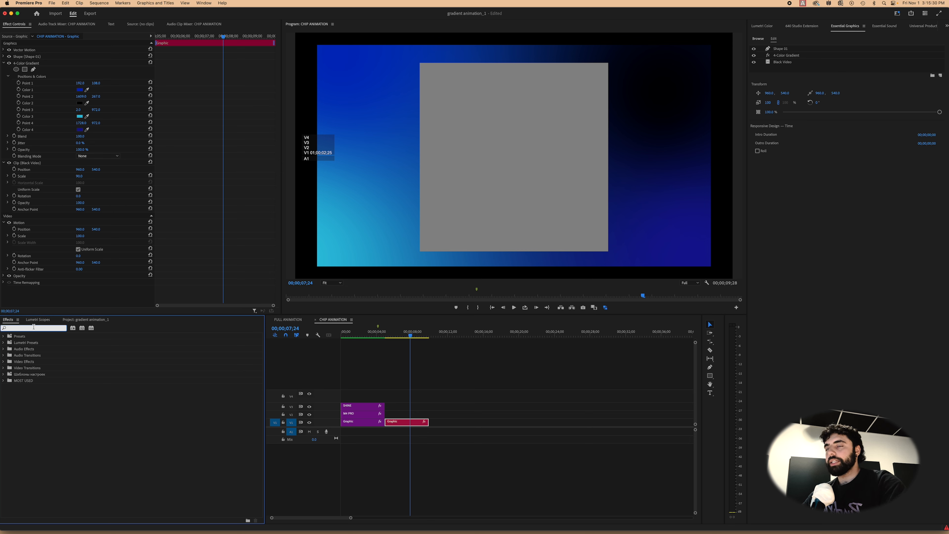
pyautogui.write('WAVE WARP')
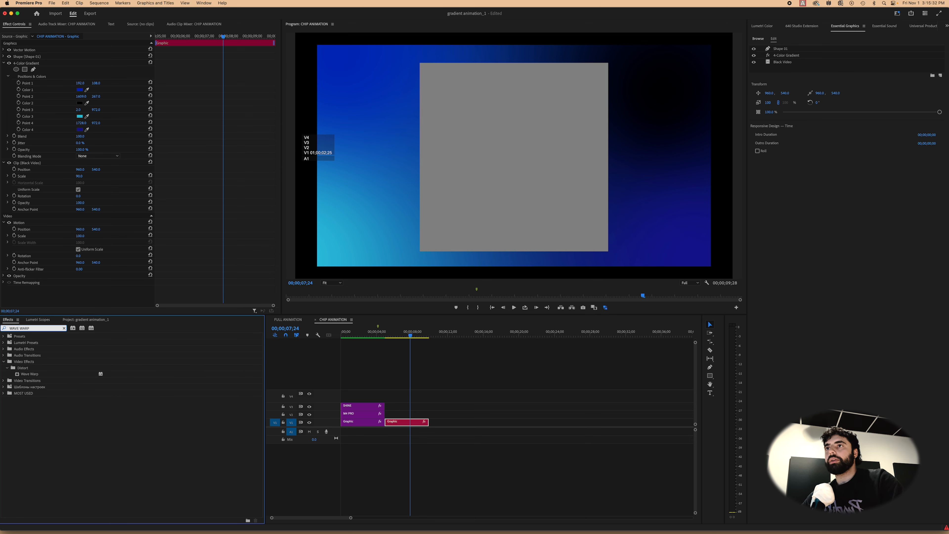
pyautogui.moveTo(42, 375)
pyautogui.mouseDown()
pyautogui.moveTo(354, 368)
pyautogui.moveTo(409, 415)
pyautogui.moveTo(776, 5)
pyautogui.moveTo(787, 59)
pyautogui.moveTo(791, 52)
pyautogui.mouseUp()
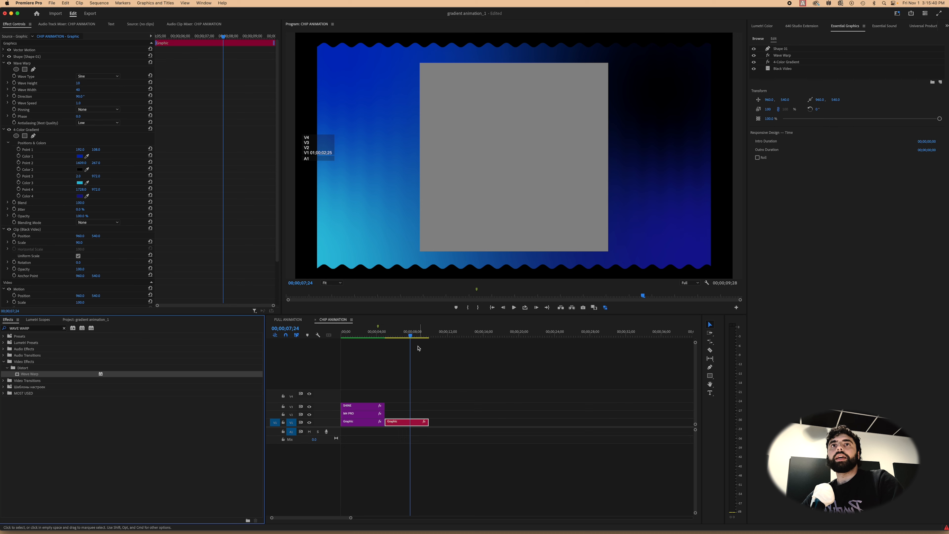
# Preview the finished M4 PRO chip and examine its background graphic's Wave Warp settings and keyframes at the clip's start and end.
pyautogui.moveTo(408, 334); pyautogui.dragTo(343, 339)
pyautogui.press('space')
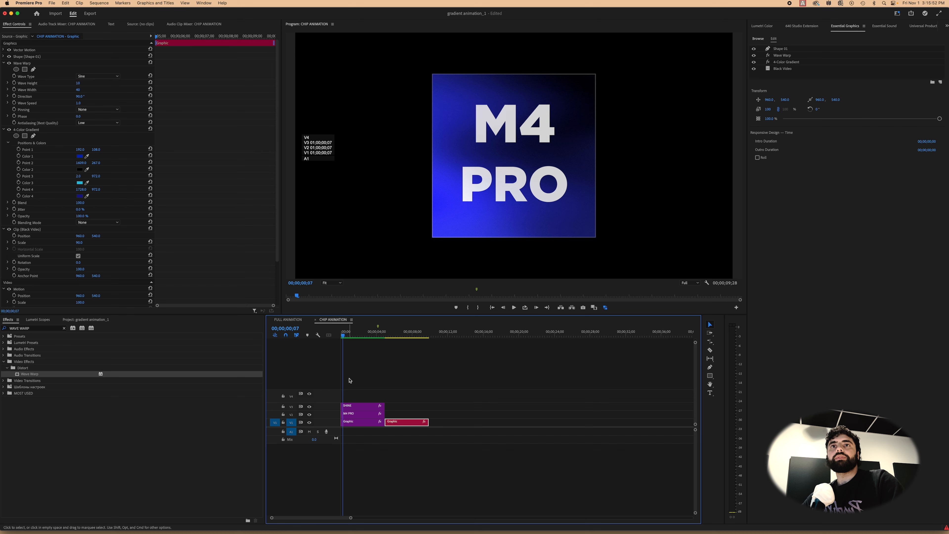
pyautogui.click(353, 422)
pyautogui.press('Home')
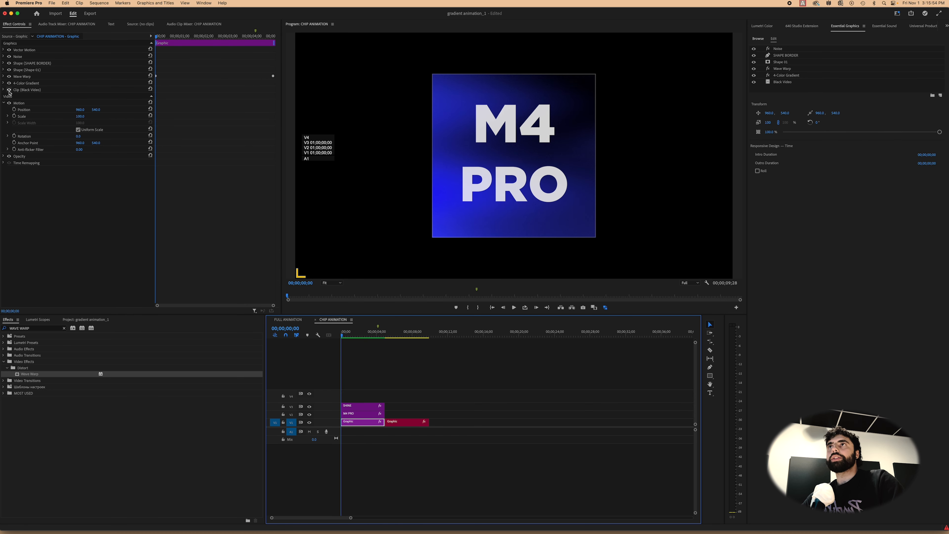
pyautogui.click(3, 77)
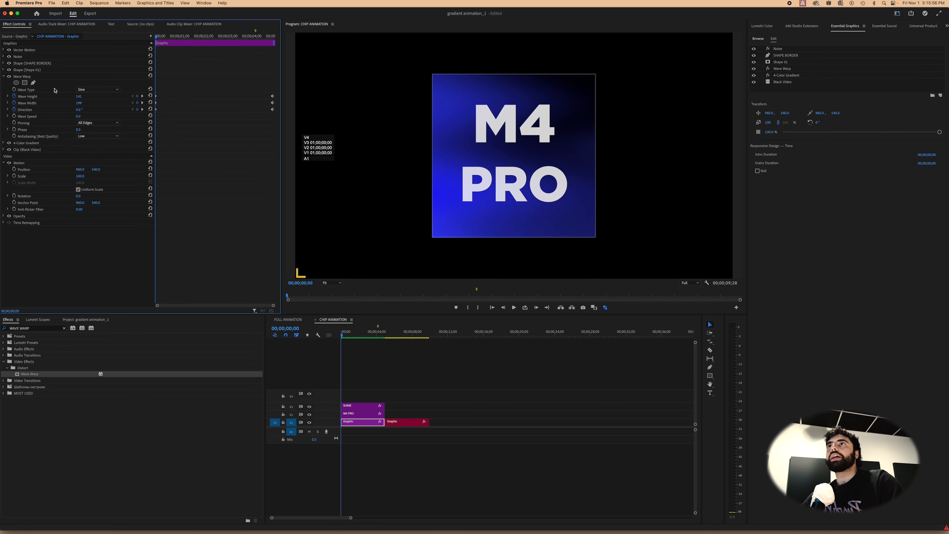
pyautogui.click(337, 332)
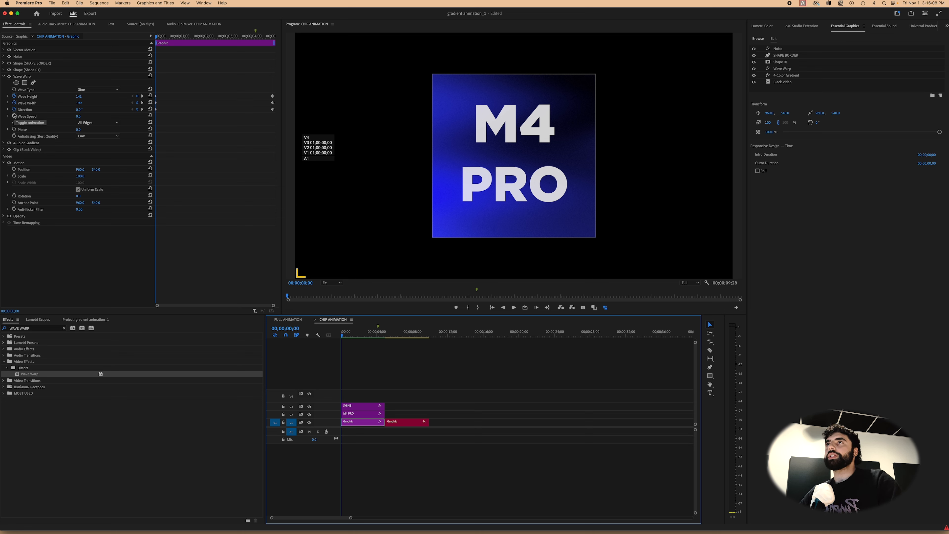
pyautogui.click(341, 335)
pyautogui.moveTo(341, 336); pyautogui.dragTo(361, 335)
pyautogui.moveTo(375, 334); pyautogui.dragTo(384, 334)
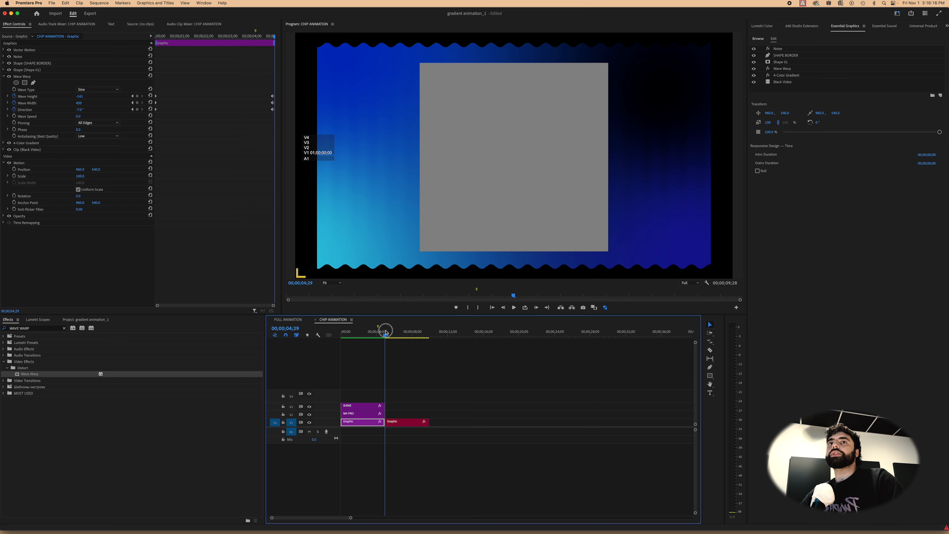
# Set the Wave Warp Direction to 0° at the start of the new graphic clip and turn on keyframing for it.
pyautogui.click(404, 395)
pyautogui.press('=')
pyautogui.press('=')
pyautogui.press('=')
pyautogui.press('=')
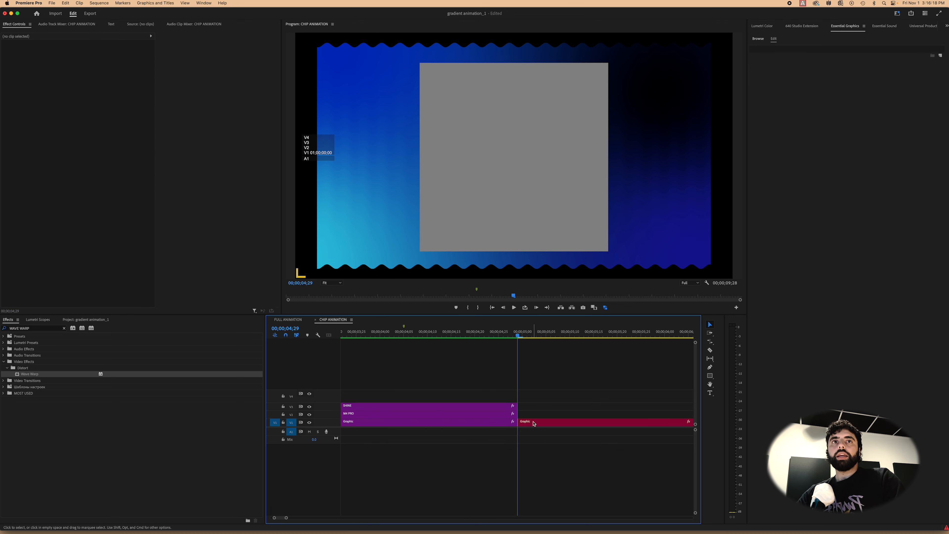
pyautogui.click(533, 424)
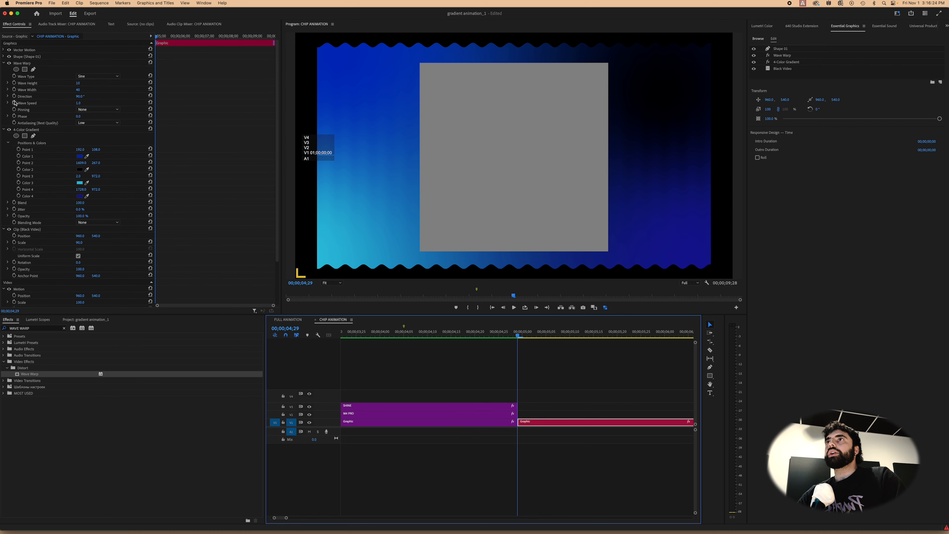
pyautogui.click(79, 96)
pyautogui.write('0')
pyautogui.press('Return')
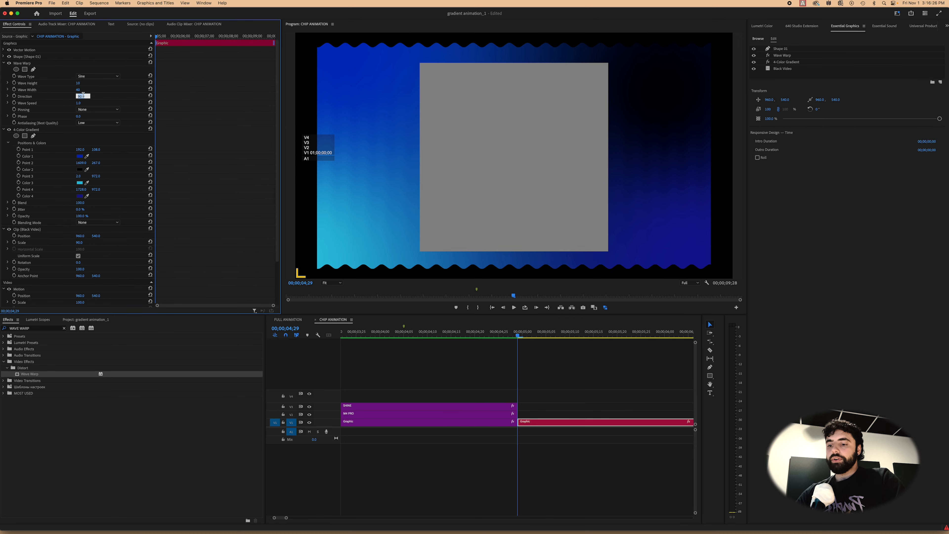
pyautogui.click(14, 97)
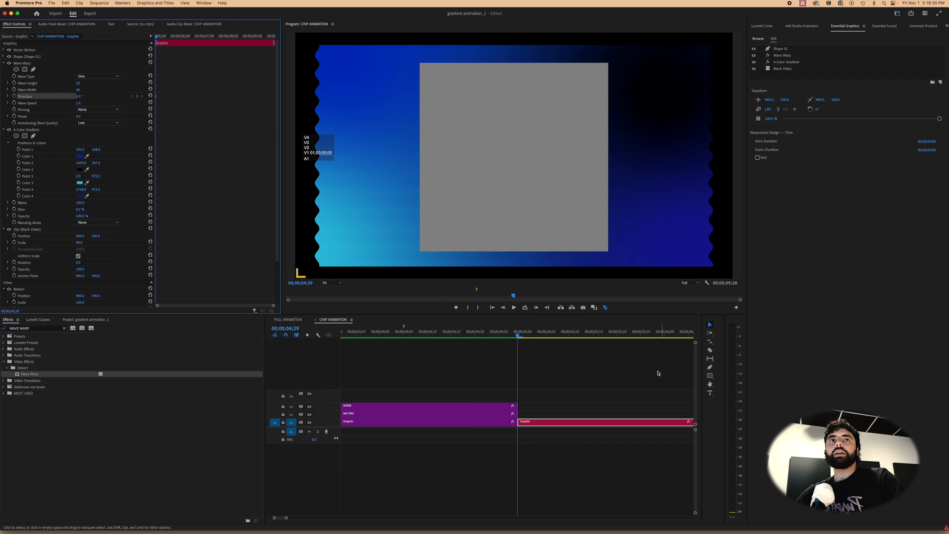
# Keyframe the Wave Warp Direction to 7° at the end of the new graphic clip, at 00;00;09;27.
pyautogui.hscroll(10, 596, 376)
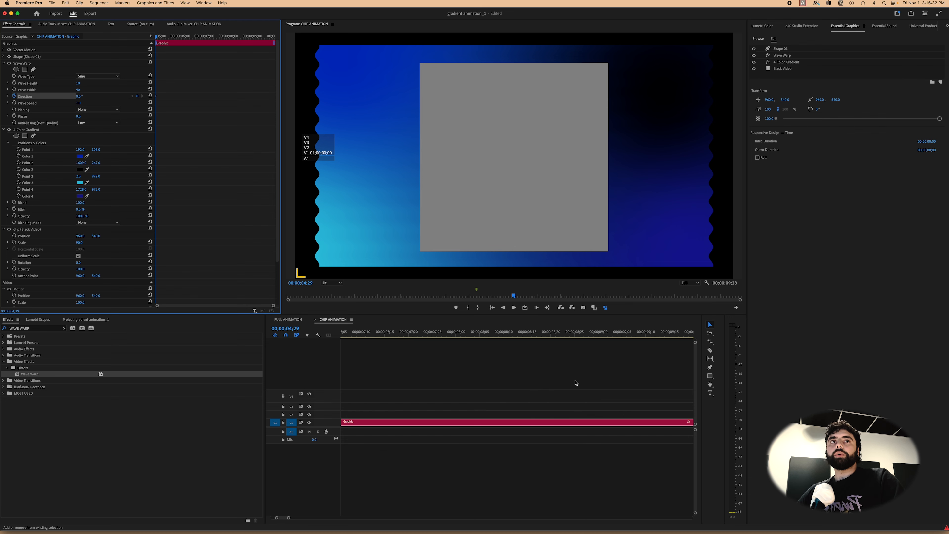
pyautogui.click(433, 333)
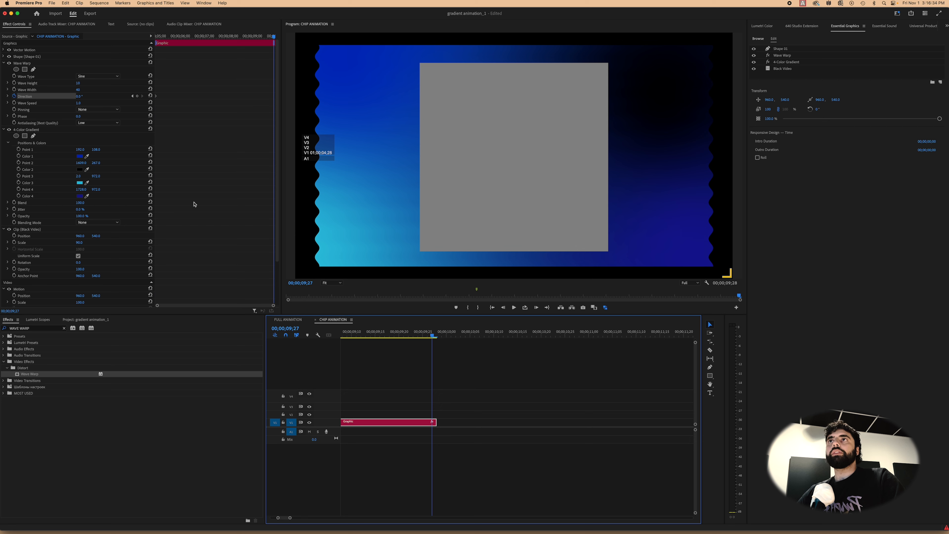
pyautogui.click(79, 96)
pyautogui.write('7')
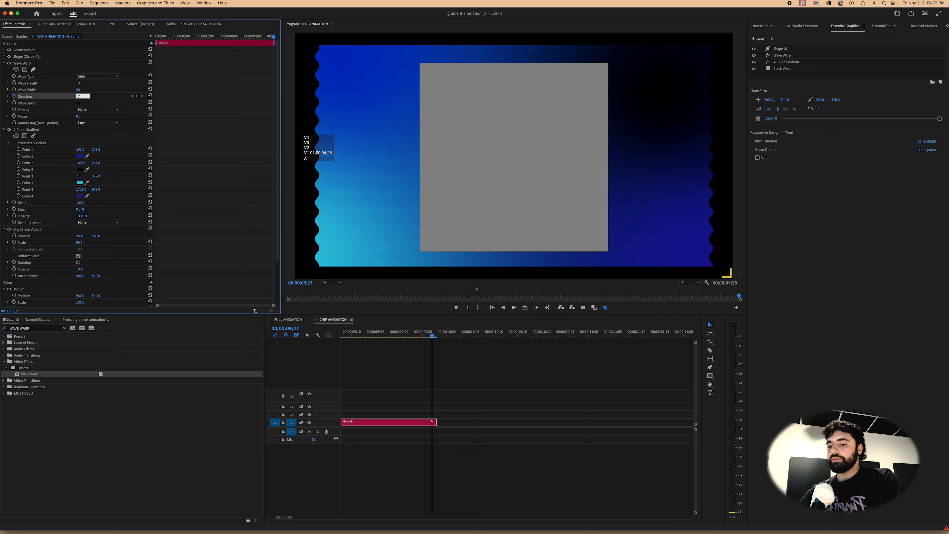
pyautogui.click(402, 377)
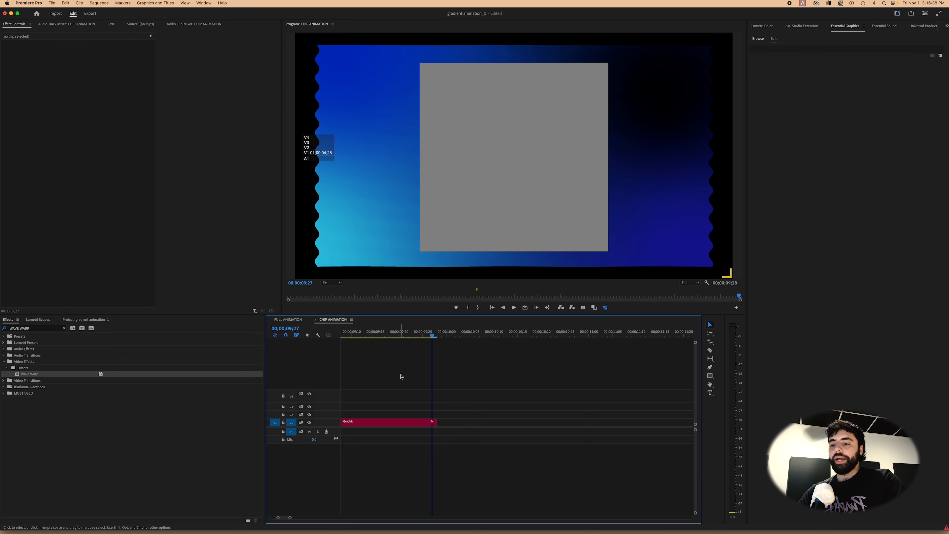
# Check the finished clip's Wave Width keyframes, and start keyframing the new clip's Wave Width with a value of 200 at its first frame.
pyautogui.press('\\')
pyautogui.press('-')
pyautogui.press('Home')
pyautogui.click(364, 423)
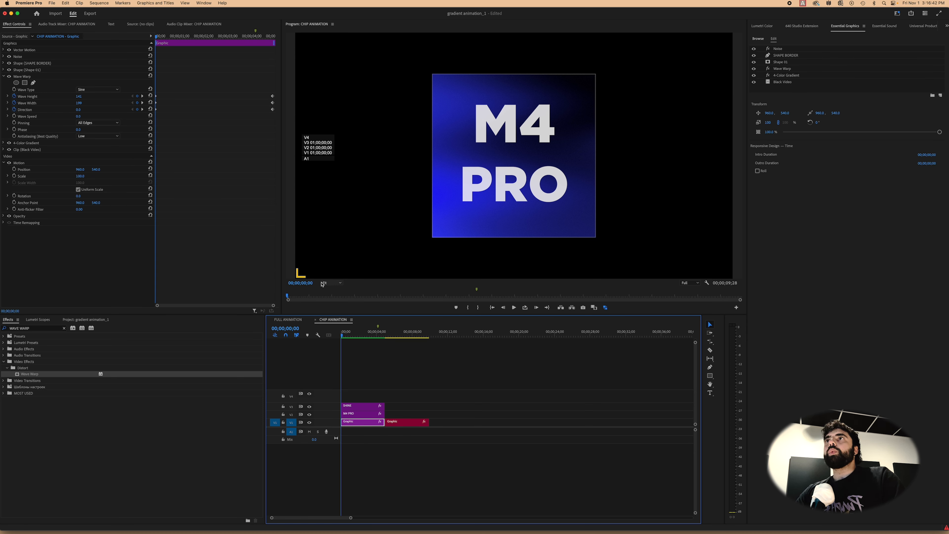
pyautogui.moveTo(342, 334); pyautogui.dragTo(385, 325)
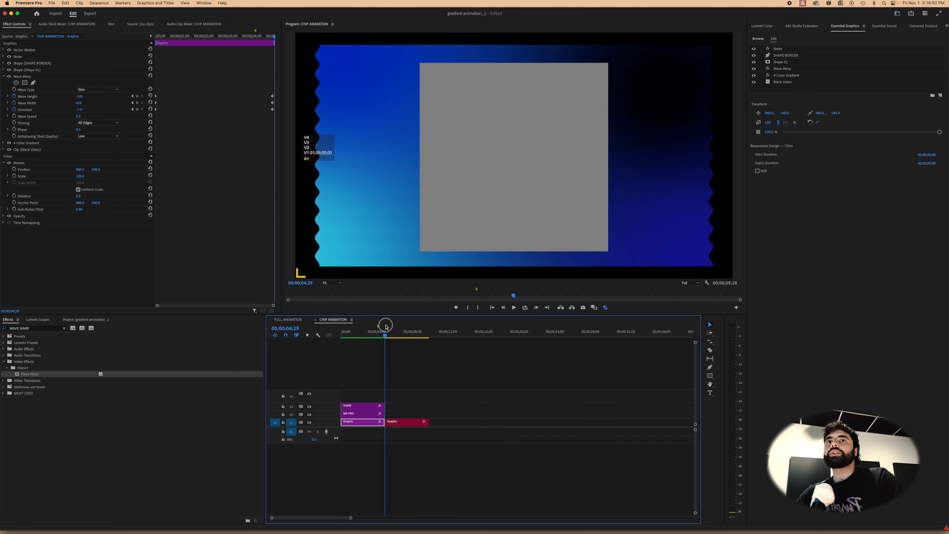
pyautogui.press('=')
pyautogui.press('=')
pyautogui.click(530, 422)
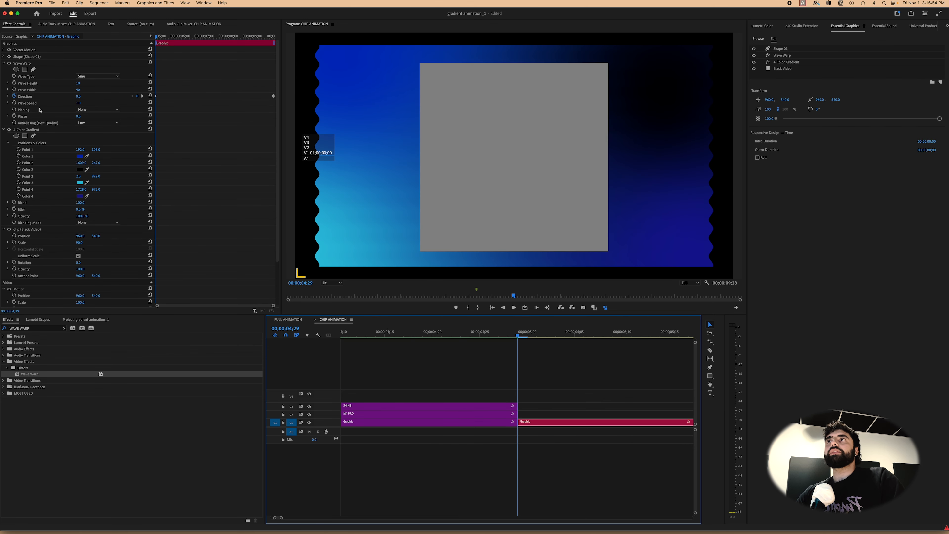
pyautogui.click(79, 89)
pyautogui.write('200')
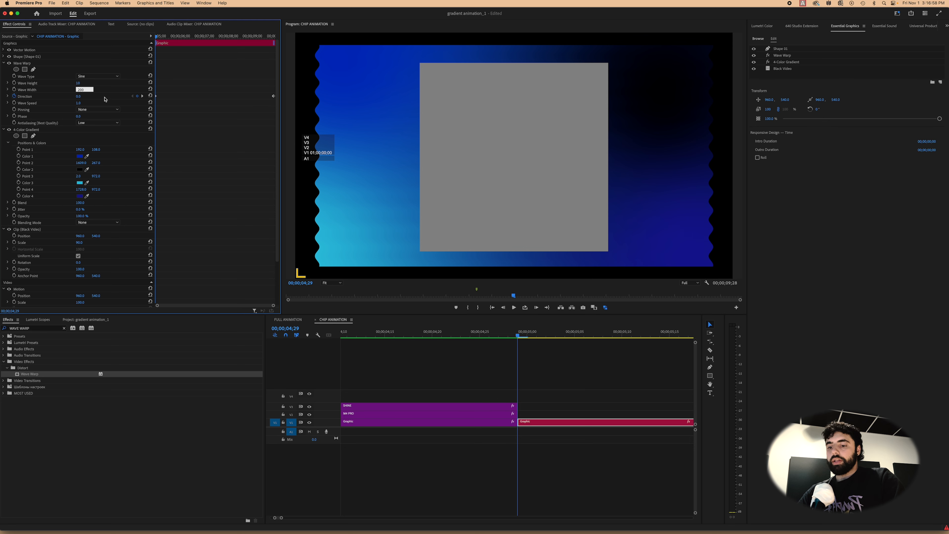
pyautogui.click(14, 90)
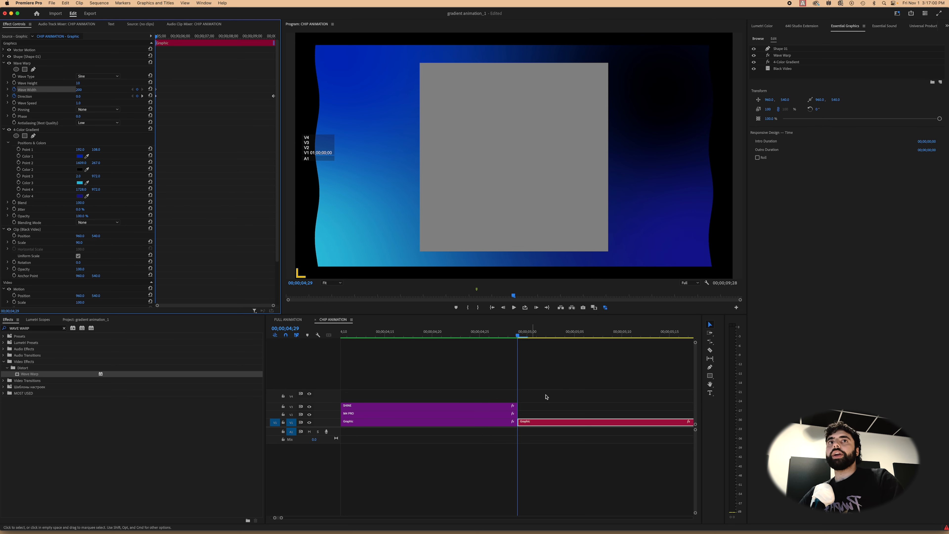
# Add a second Wave Width keyframe with a larger value at the end of the new graphic clip, at 00;00;09;27.
pyautogui.hscroll(10, 556, 397)
pyautogui.hscroll(3, 555, 393)
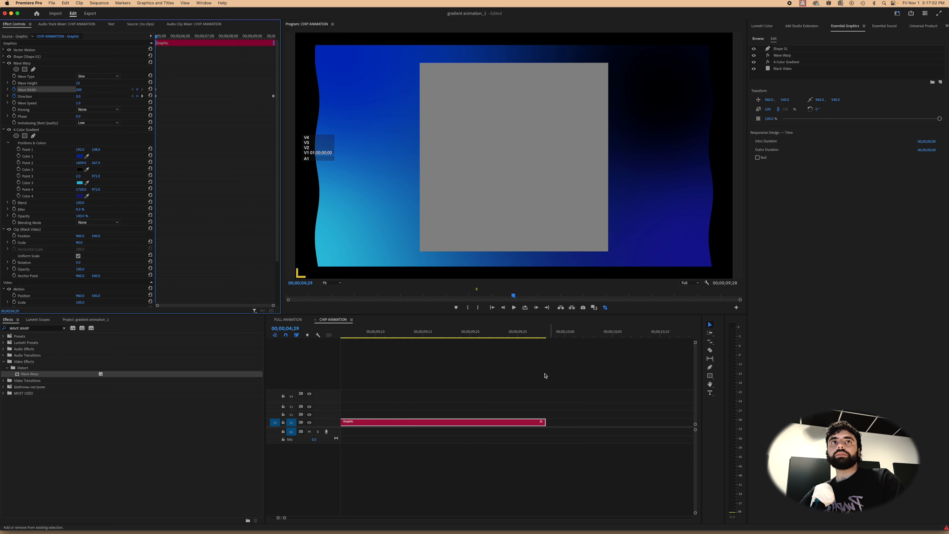
pyautogui.click(537, 336)
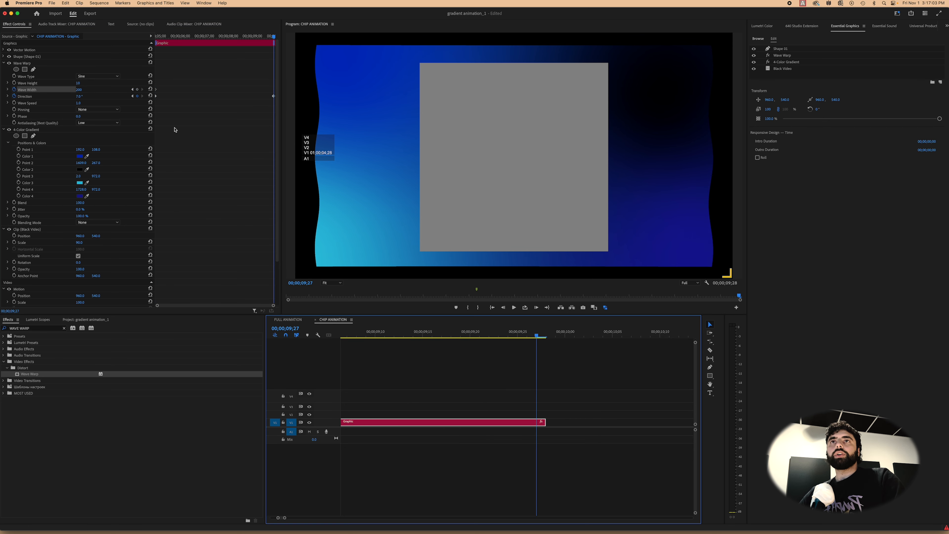
pyautogui.click(78, 90)
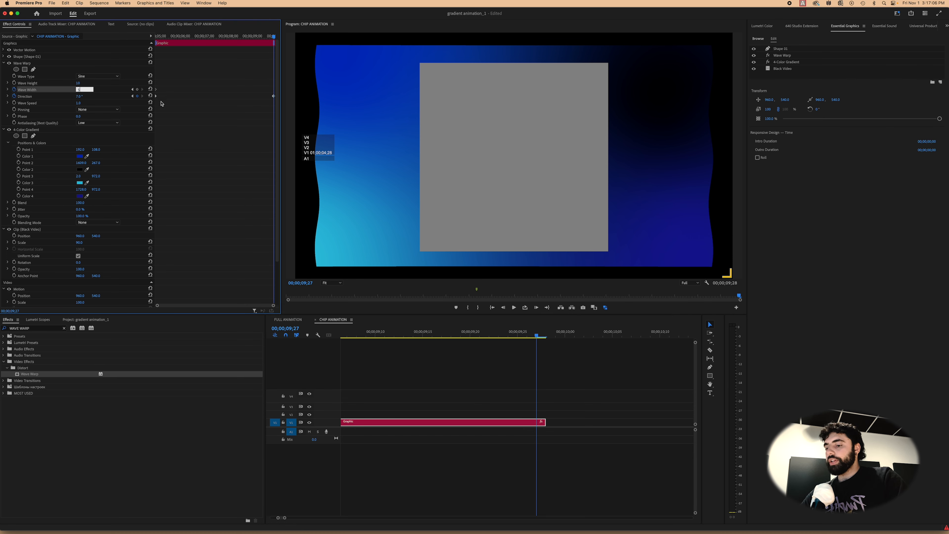
pyautogui.press('Return')
pyautogui.click(408, 396)
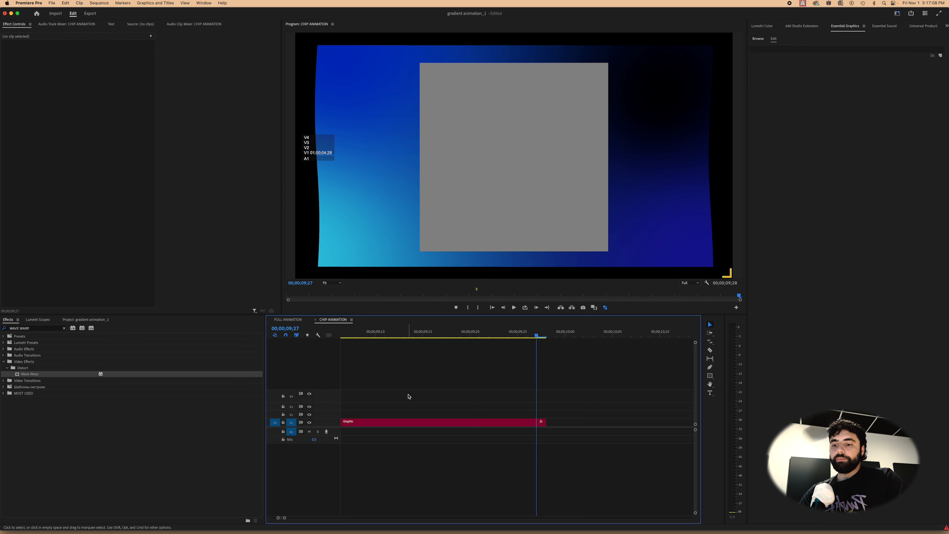
# Start keyframing the new graphic clip's Wave Height at its first frame with a value of 141.
pyautogui.press('Up')
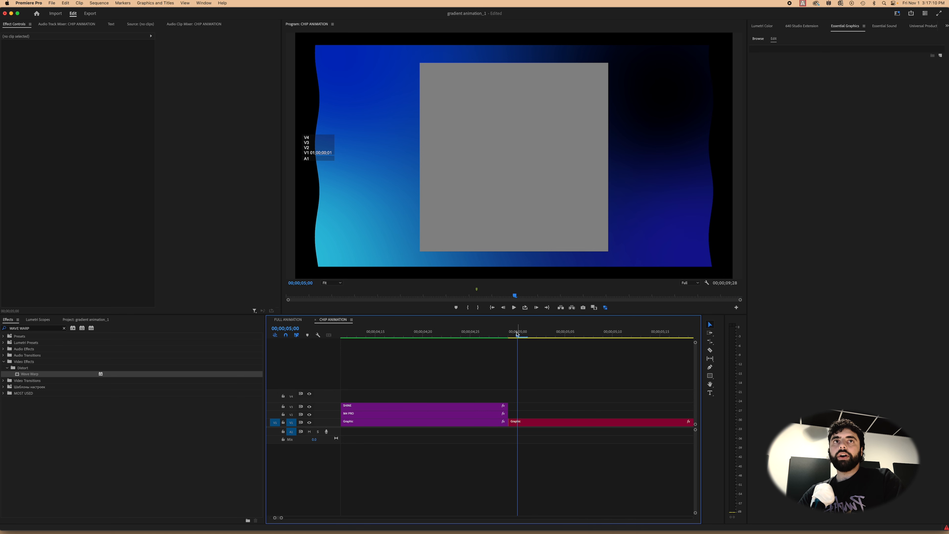
pyautogui.press('Left')
pyautogui.click(529, 422)
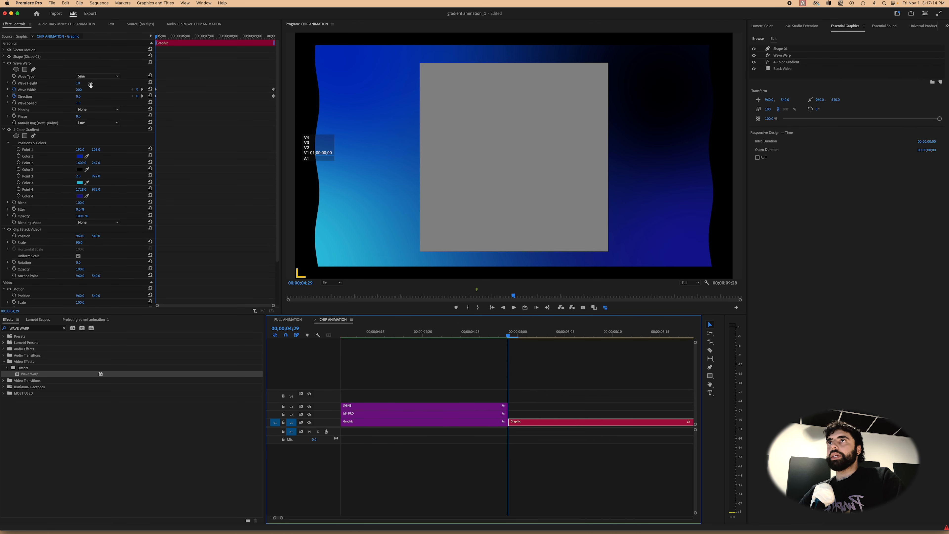
pyautogui.click(80, 83)
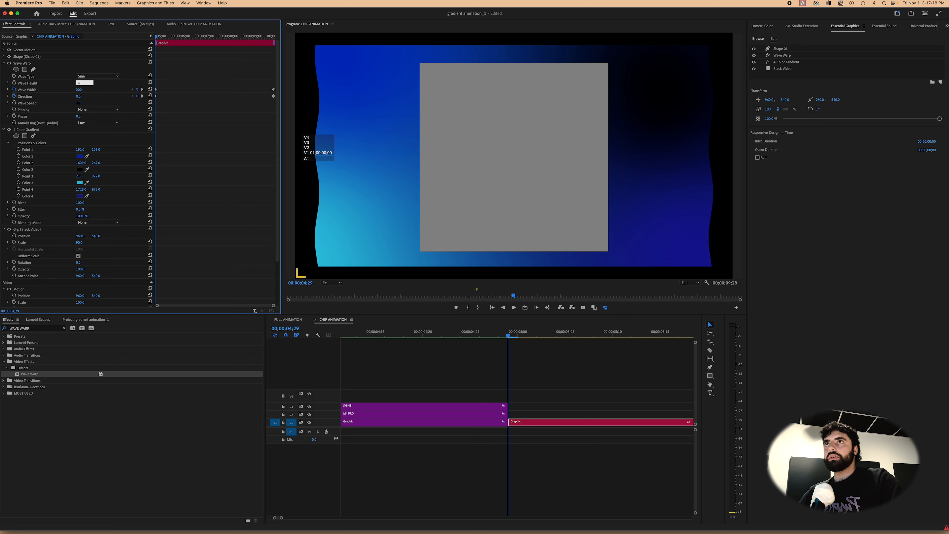
pyautogui.write('141')
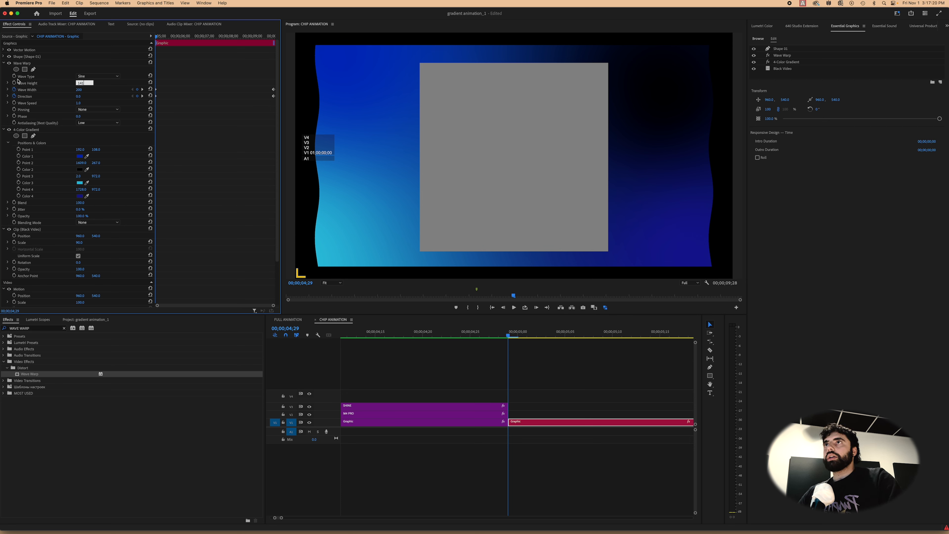
pyautogui.press('Return')
# Add a second Wave Height keyframe of -141 at the end of the new graphic clip, at 00;00;09;27.
pyautogui.hscroll(10, 557, 381)
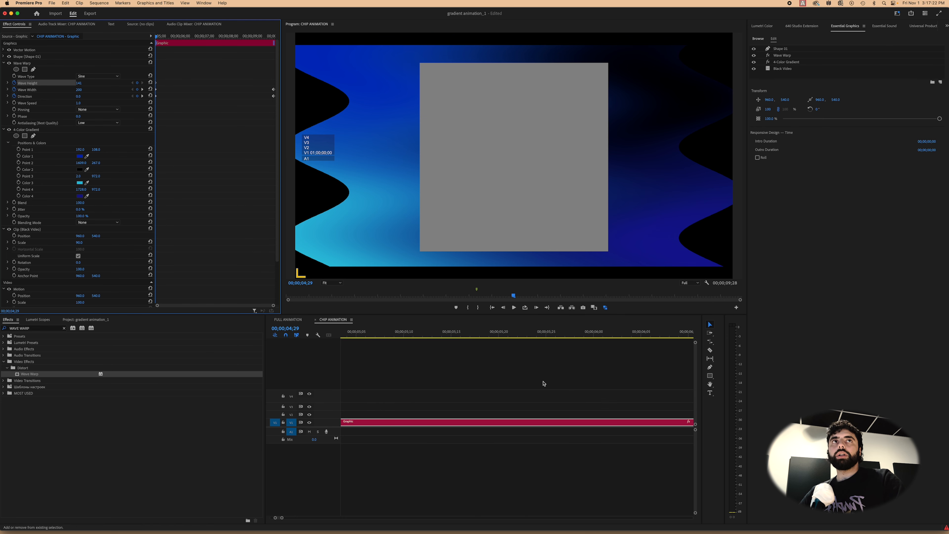
pyautogui.hscroll(5, 542, 382)
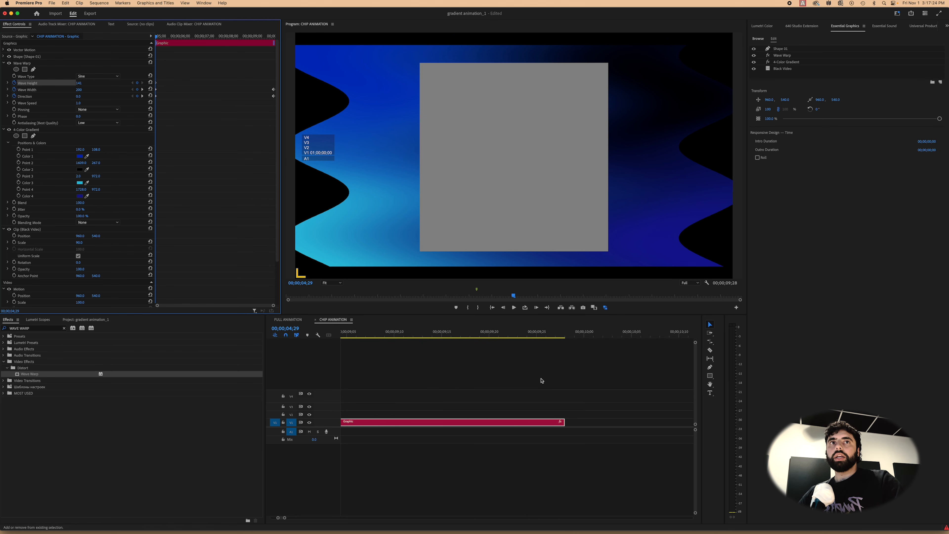
pyautogui.click(556, 334)
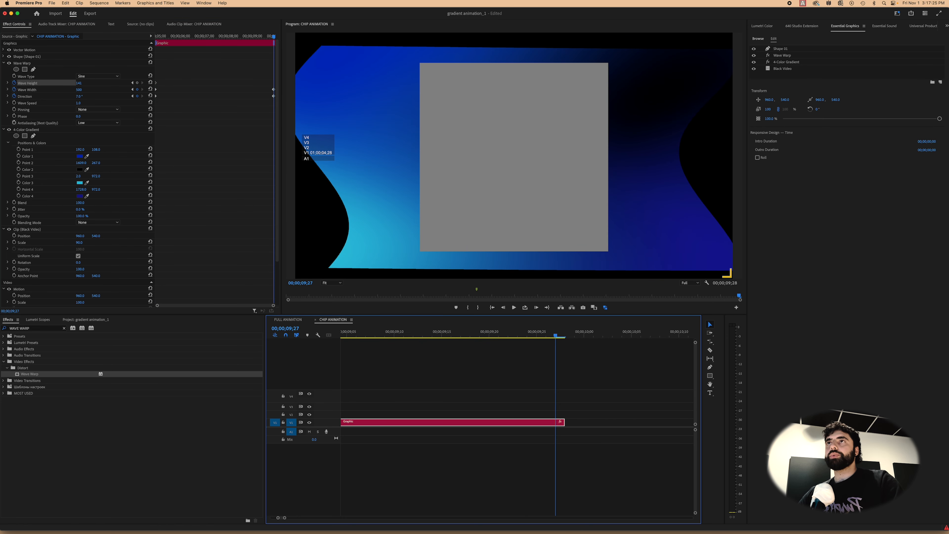
pyautogui.click(77, 83)
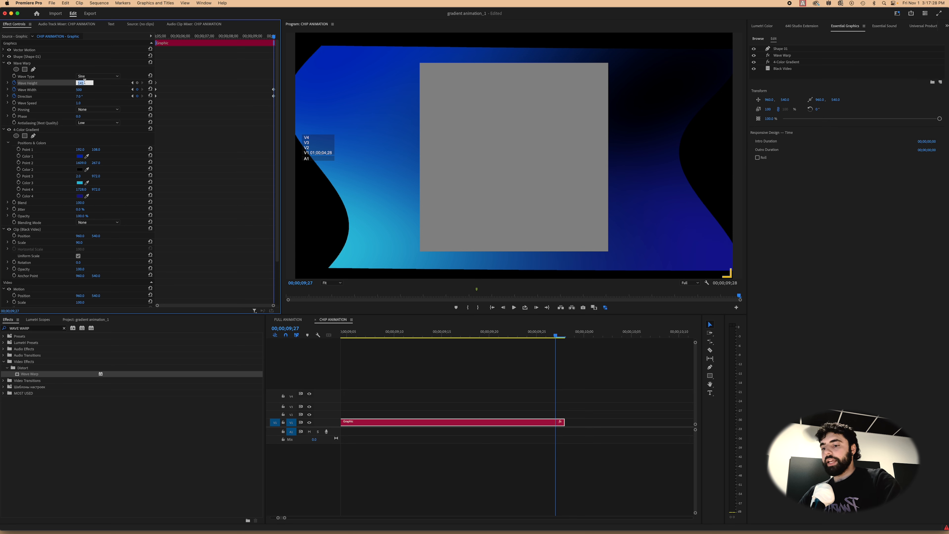
pyautogui.press('Return')
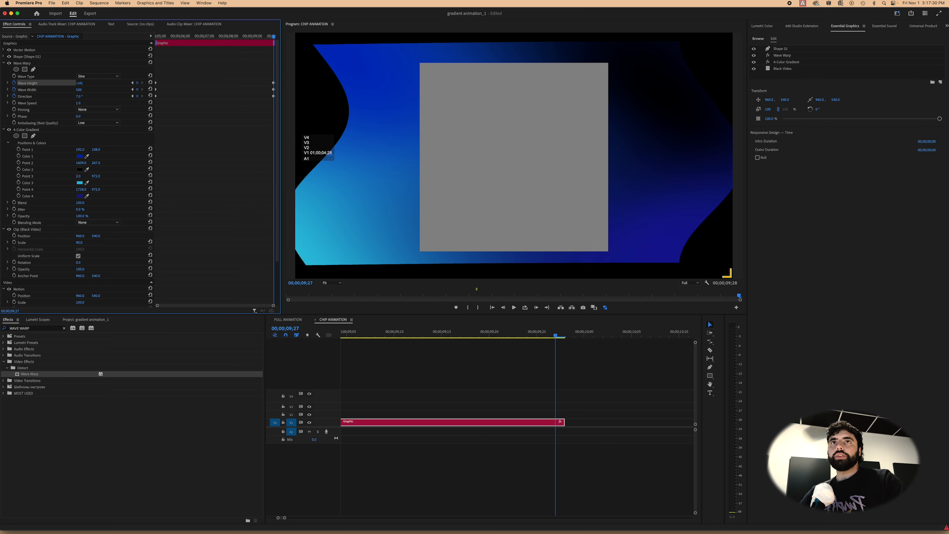
# Review the finished M4 PRO clip in the timeline and inspect its Shape 01 layer's mask settings.
pyautogui.click(514, 410)
pyautogui.press('\\')
pyautogui.moveTo(441, 334)
pyautogui.mouseDown()
pyautogui.moveTo(498, 328)
pyautogui.moveTo(430, 328)
pyautogui.mouseUp()
pyautogui.press('=')
pyautogui.moveTo(494, 331)
pyautogui.mouseDown()
pyautogui.moveTo(538, 334)
pyautogui.moveTo(497, 331)
pyautogui.mouseUp()
pyautogui.click(538, 423)
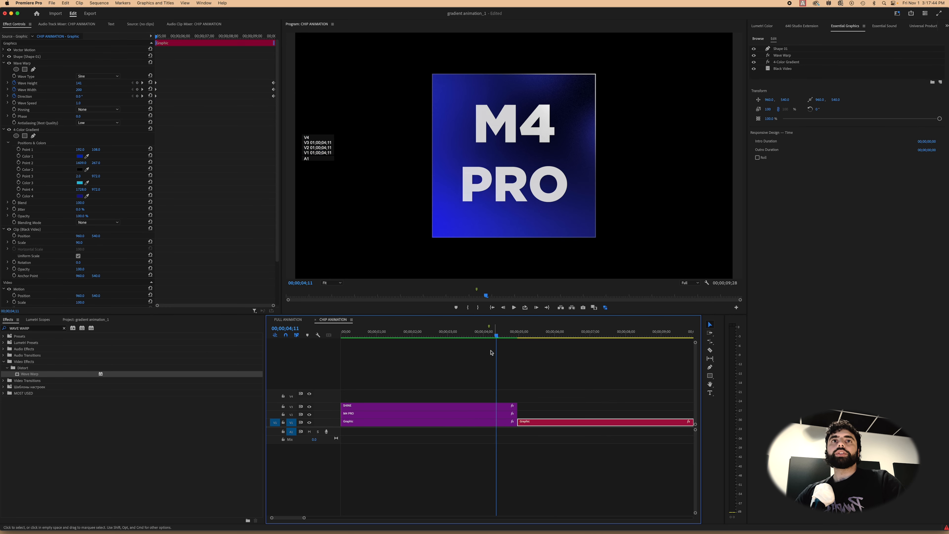
pyautogui.click(444, 425)
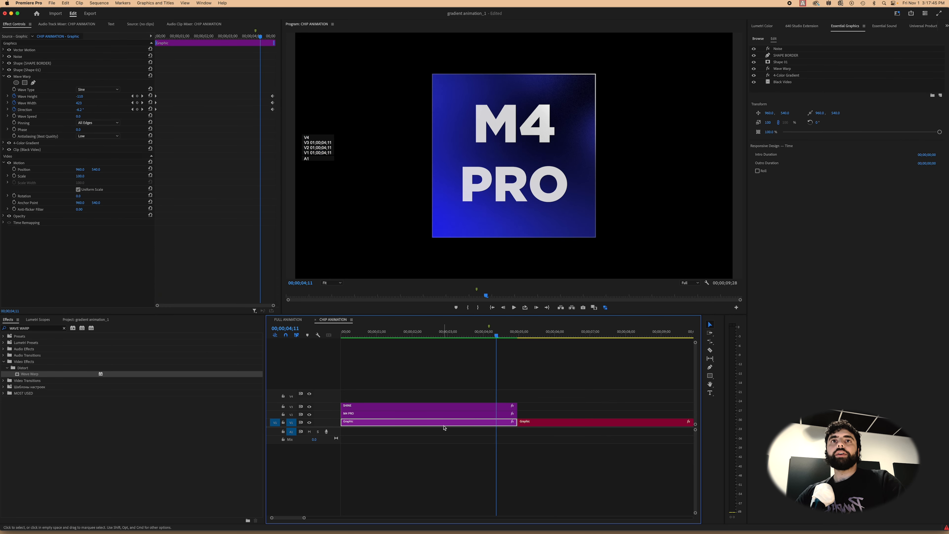
pyautogui.click(785, 62)
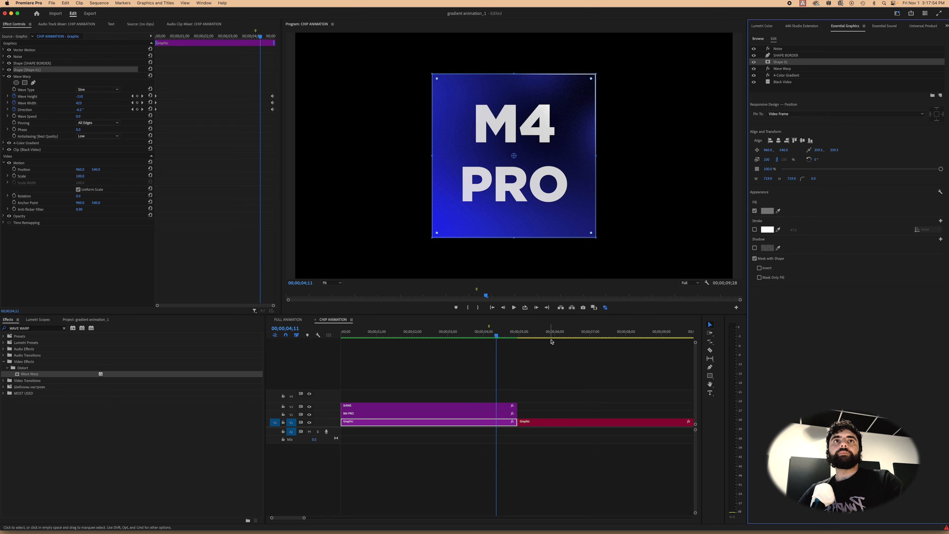
# Enable Mask with Shape on Shape 01 in the new graphic clip and scrub through the masked gradient.
pyautogui.click(550, 339)
pyautogui.click(574, 425)
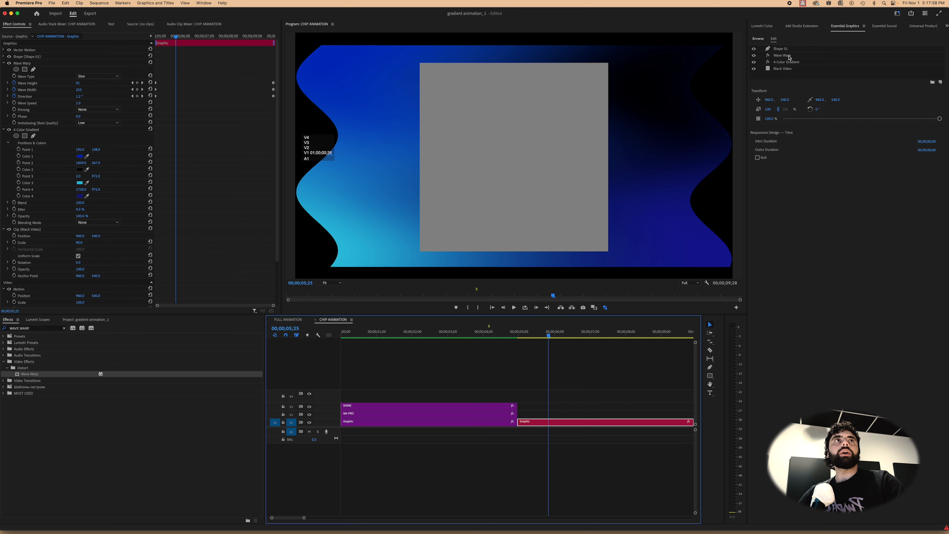
pyautogui.click(781, 49)
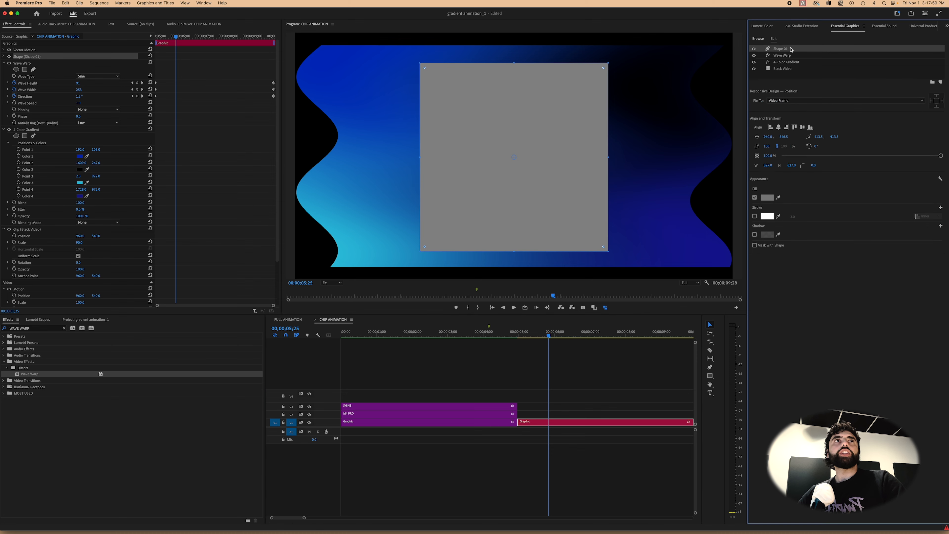
pyautogui.click(754, 245)
pyautogui.moveTo(548, 334); pyautogui.dragTo(602, 330)
pyautogui.hscroll(5, 602, 330)
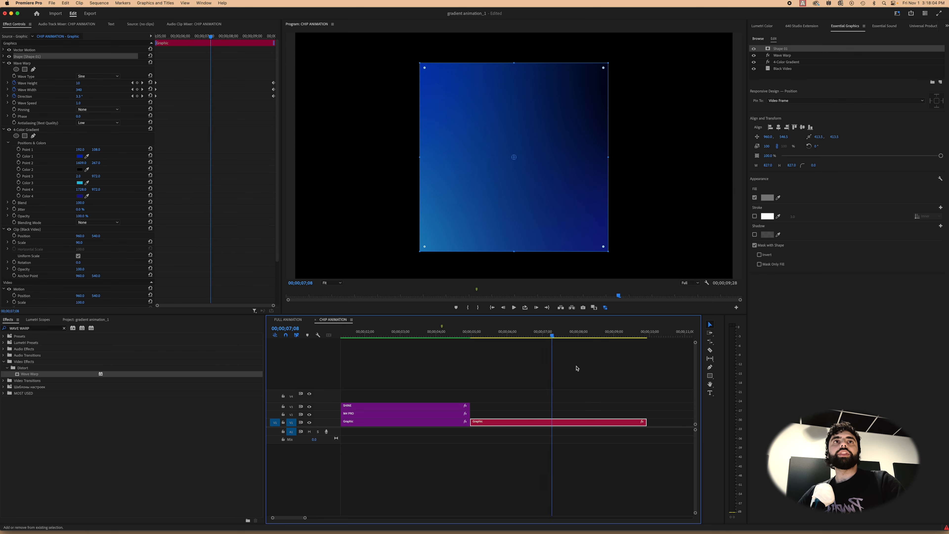
pyautogui.moveTo(417, 330); pyautogui.dragTo(485, 329)
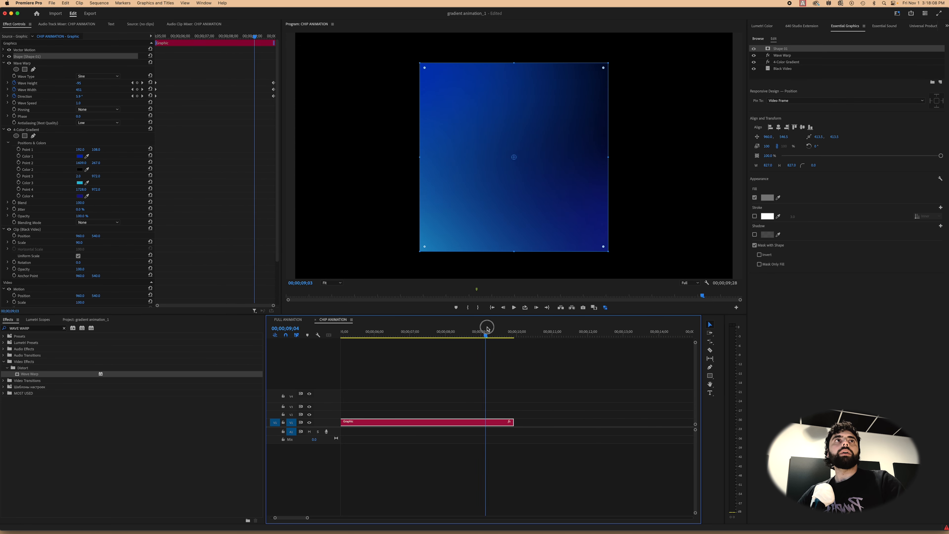
pyautogui.hscroll(-5, 490, 346)
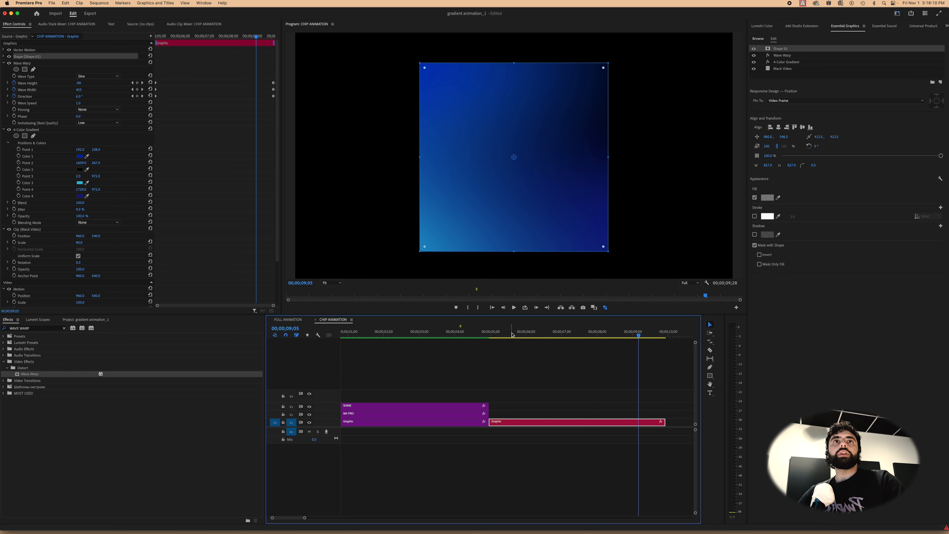
# Duplicate the Shape 01 layer in the new graphic clip.
pyautogui.click(525, 332)
pyautogui.click(802, 56)
pyautogui.click(781, 50)
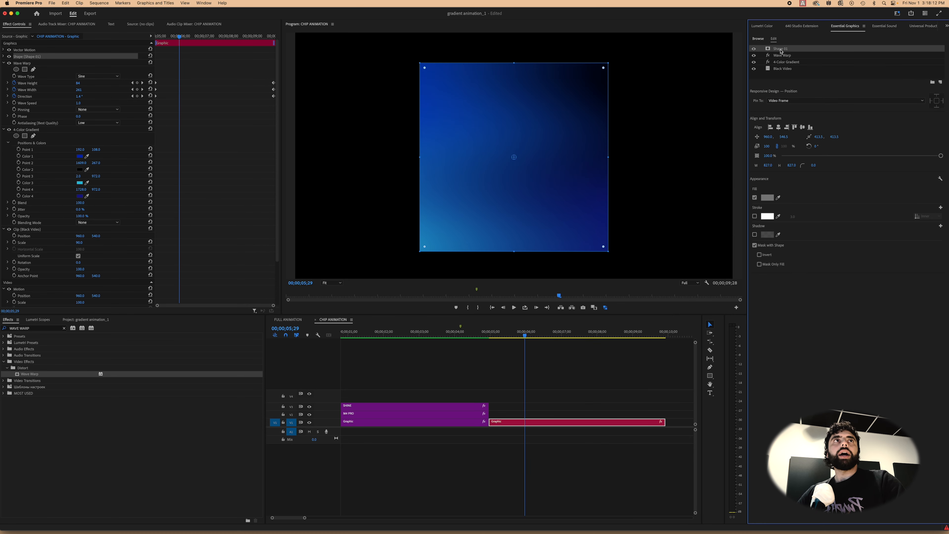
pyautogui.click(795, 59)
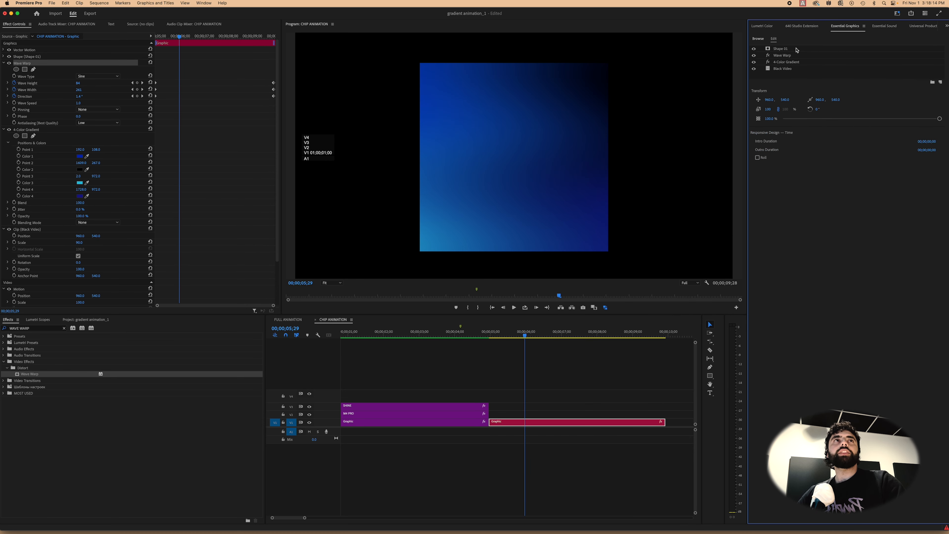
pyautogui.click(791, 50)
pyautogui.rightClick(791, 50)
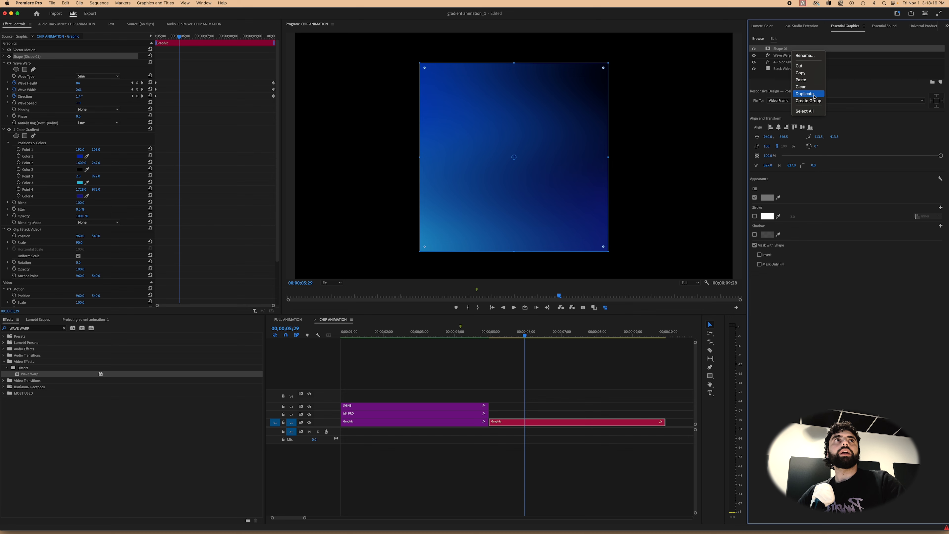
pyautogui.press('Return')
# Rename the lower of the two Shape 01 layers to BORDER and move it to the top of the layer stack.
pyautogui.click(786, 57)
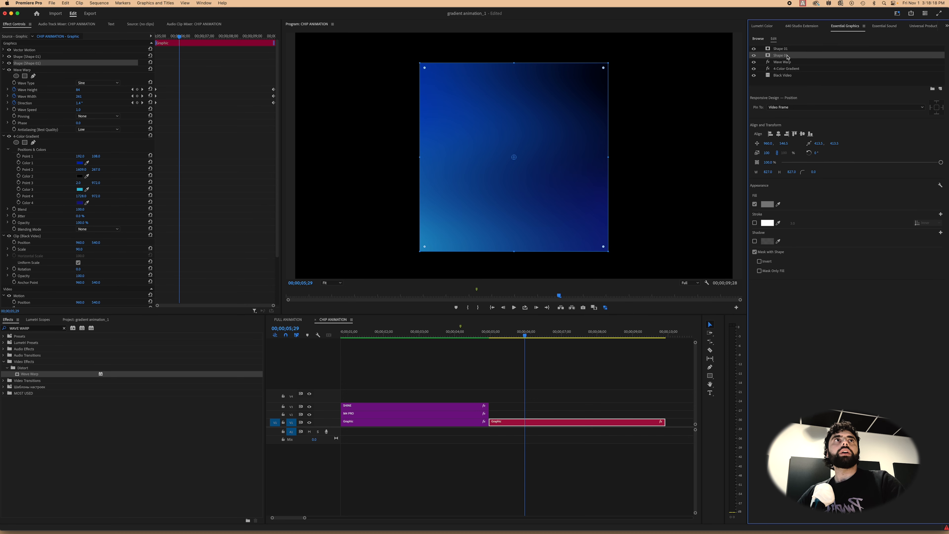
pyautogui.rightClick(787, 56)
pyautogui.click(808, 63)
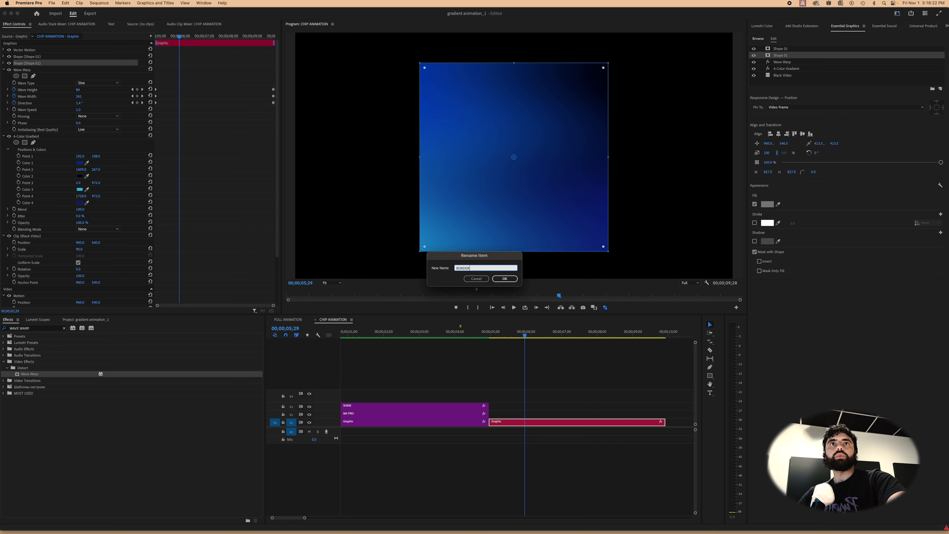
pyautogui.press('Return')
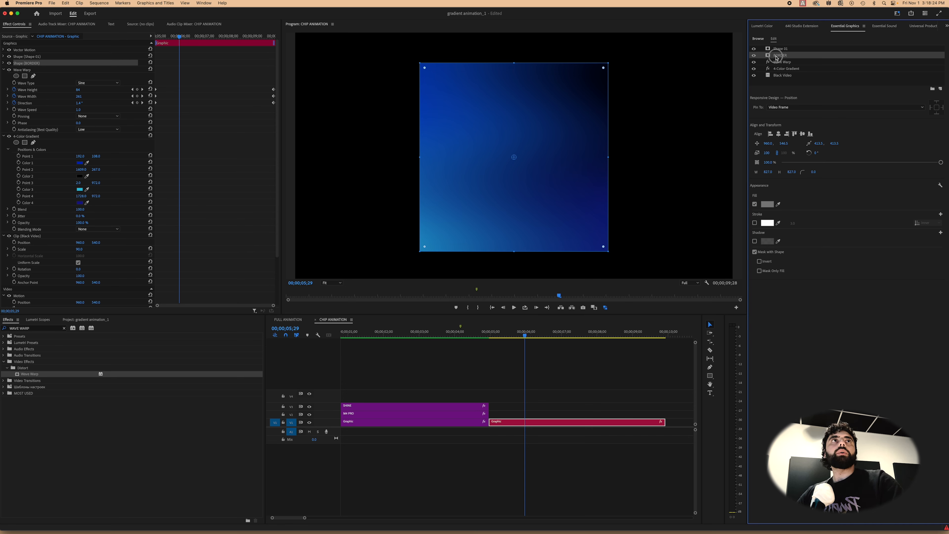
pyautogui.moveTo(777, 57); pyautogui.dragTo(781, 48)
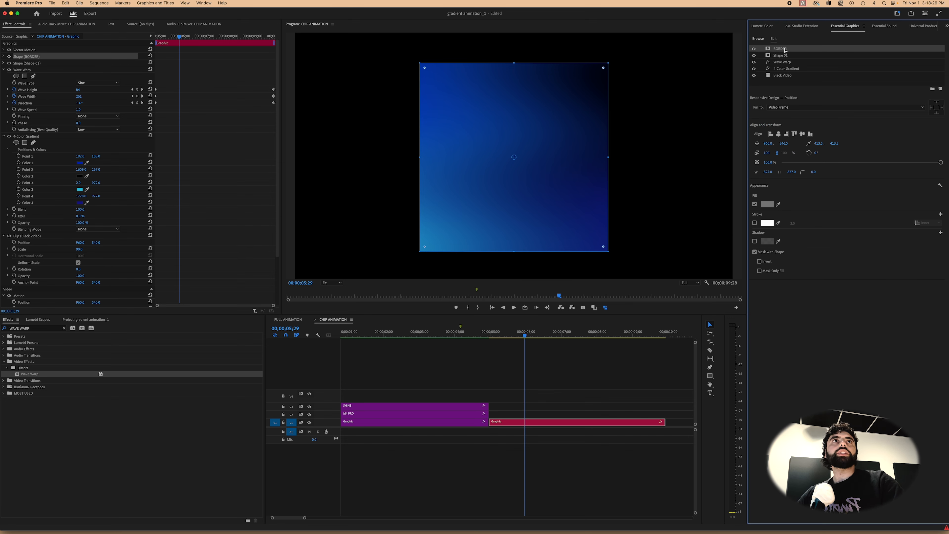
# Turn off Mask with Shape and Fill on the BORDER layer and enable its white stroke.
pyautogui.click(755, 253)
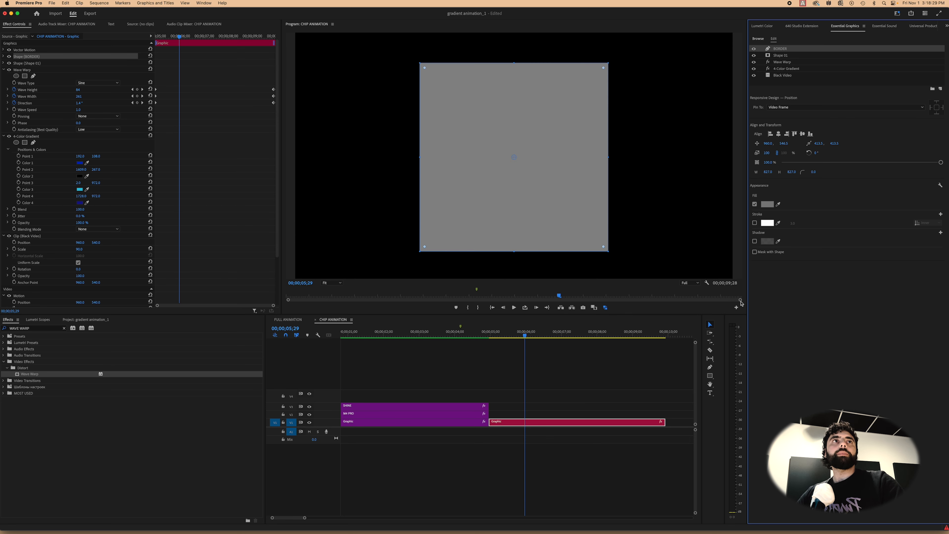
pyautogui.click(755, 204)
pyautogui.click(755, 223)
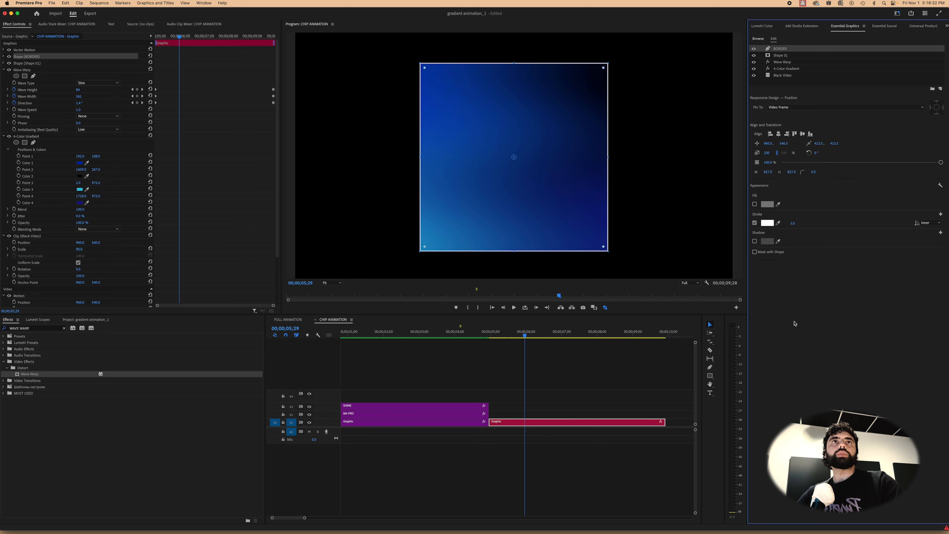
pyautogui.click(548, 392)
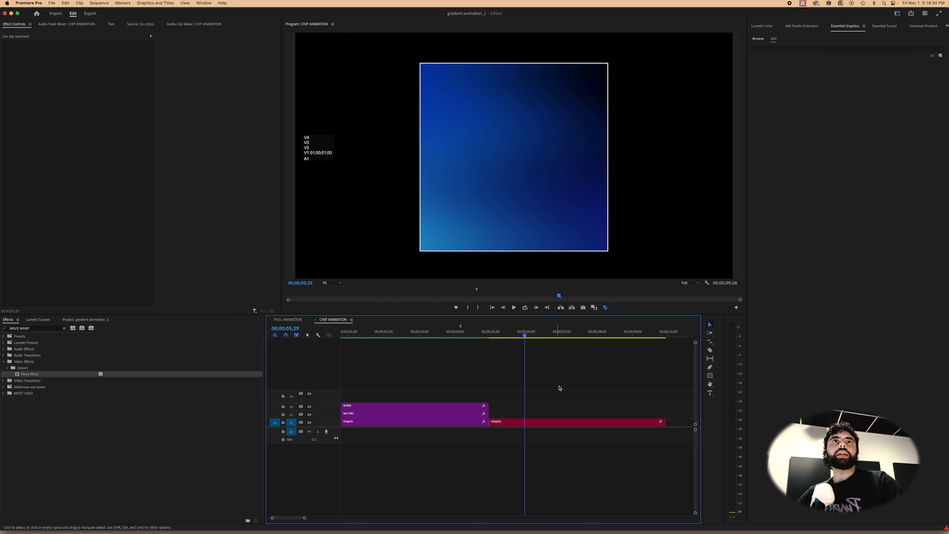
# Inspect the BORDER layer's stroke settings and scrub through the new graphic clip to check the outlined gradient.
pyautogui.click(550, 422)
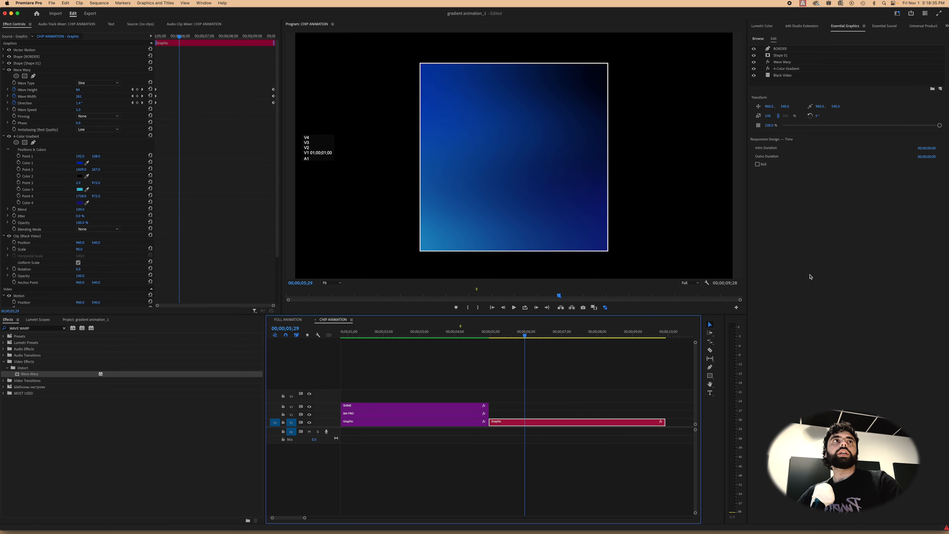
pyautogui.click(781, 49)
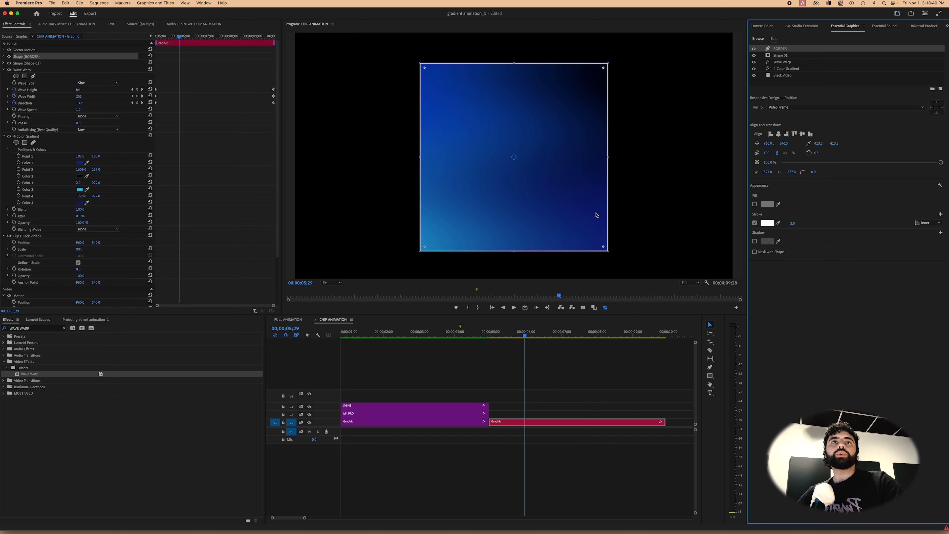
pyautogui.click(569, 390)
pyautogui.click(555, 422)
pyautogui.click(494, 333)
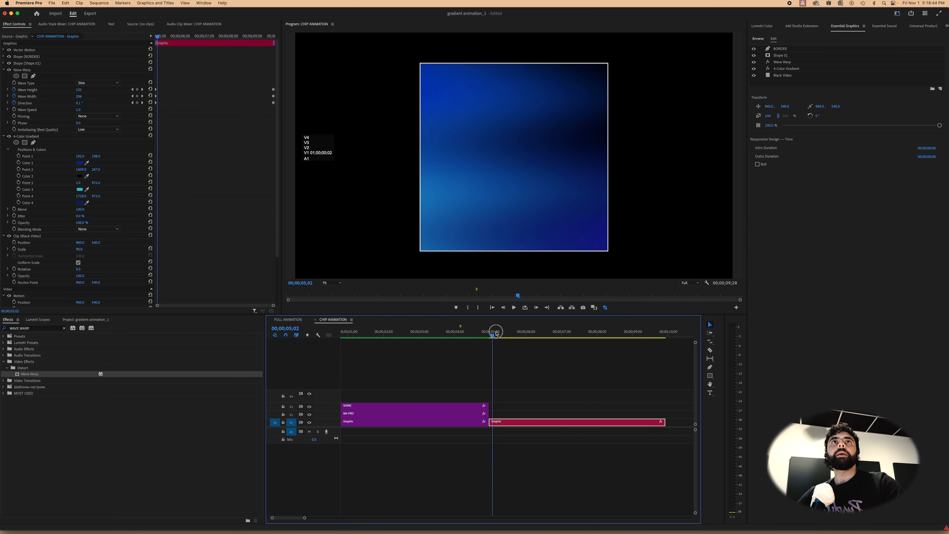
pyautogui.moveTo(497, 333); pyautogui.dragTo(586, 334)
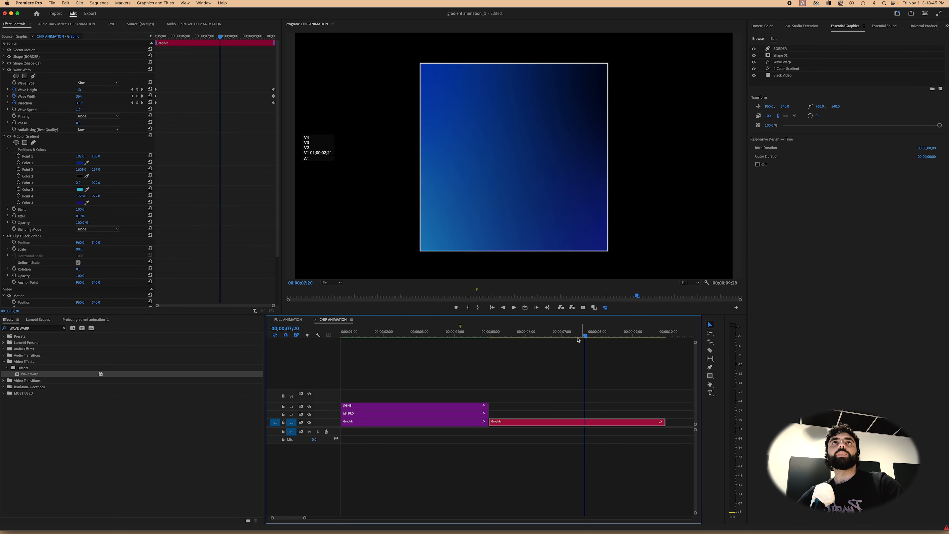
# Find the Noise effect under Noise & Grain and add it above the BORDER layer in the new graphic clip.
pyautogui.click(63, 329)
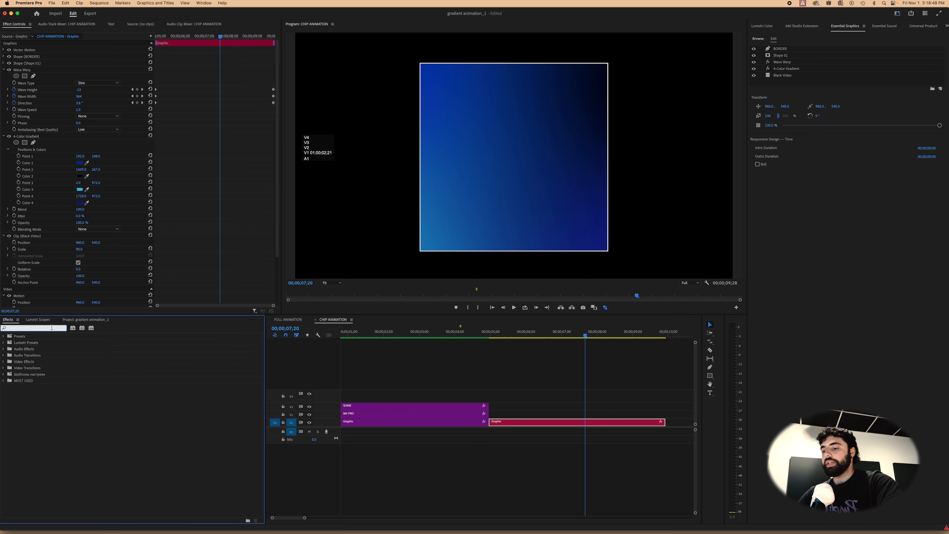
pyautogui.write('NOISE')
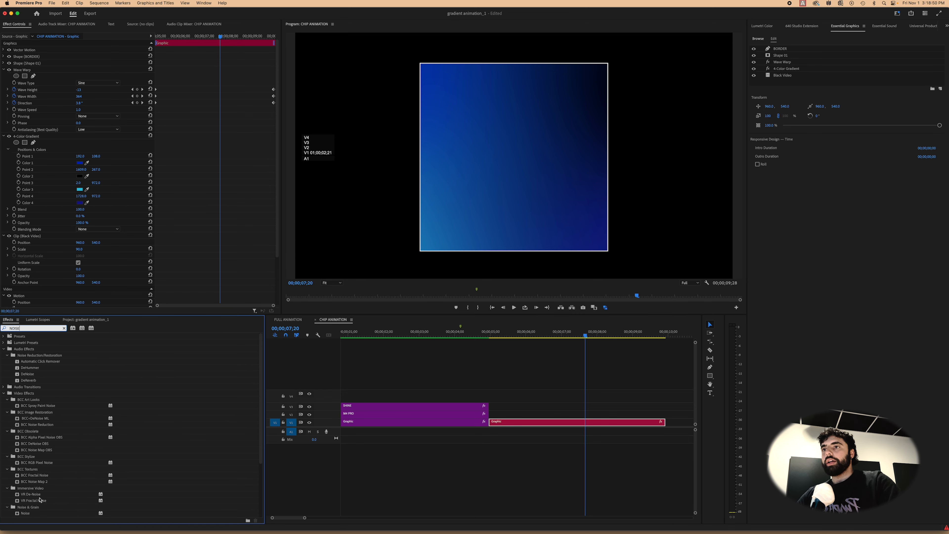
pyautogui.click(30, 514)
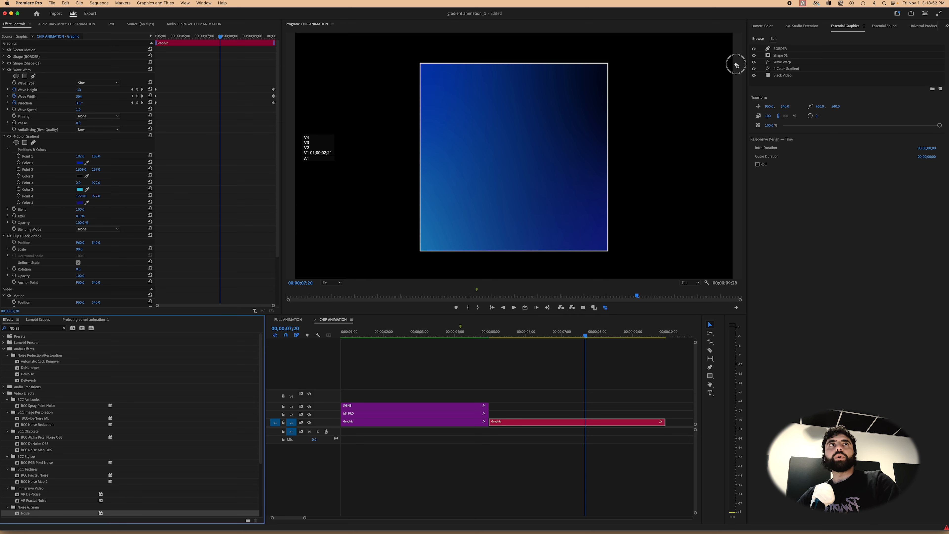
pyautogui.moveTo(736, 65); pyautogui.dragTo(777, 49)
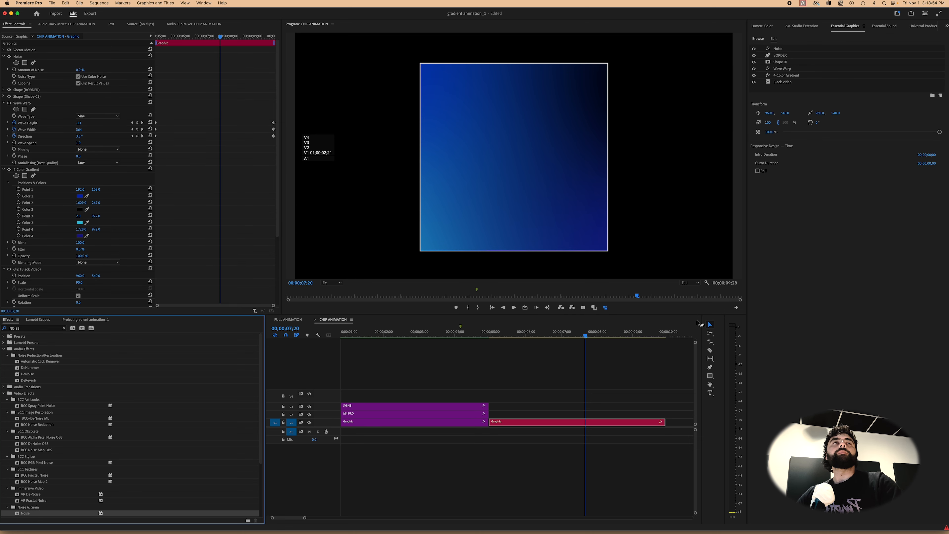
# Review the new graphic clip's layer stack layer by layer, from Noise and BORDER down to Black Video.
pyautogui.moveTo(562, 332)
pyautogui.mouseDown()
pyautogui.moveTo(503, 333)
pyautogui.moveTo(644, 331)
pyautogui.moveTo(571, 332)
pyautogui.mouseUp()
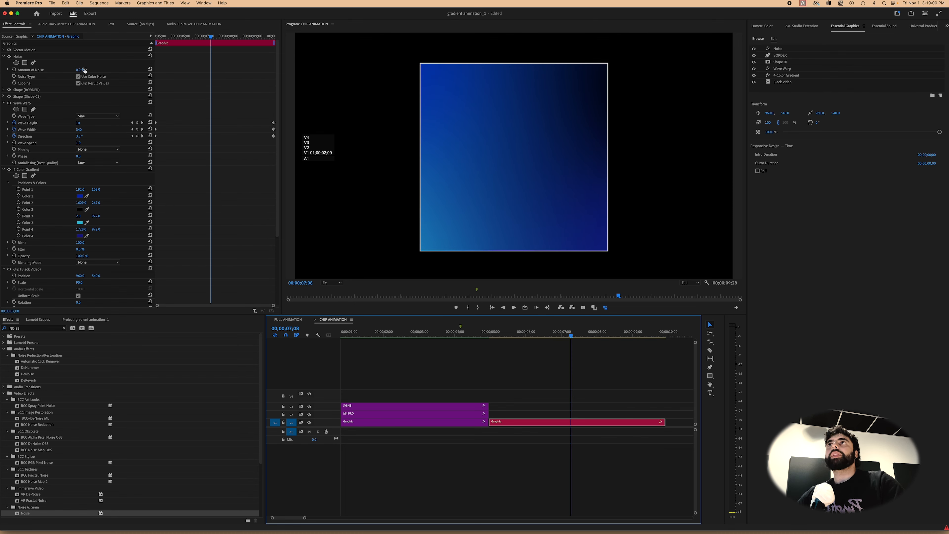
pyautogui.click(17, 57)
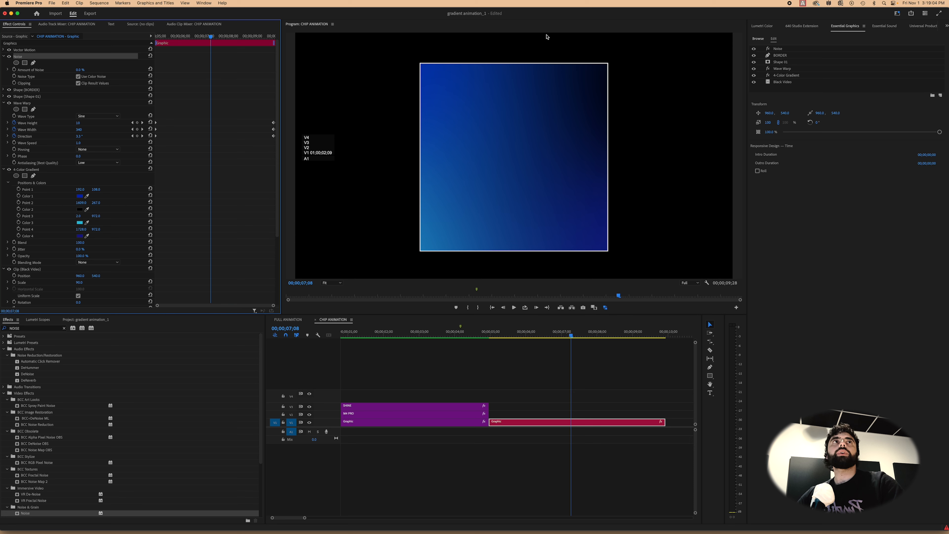
pyautogui.click(793, 49)
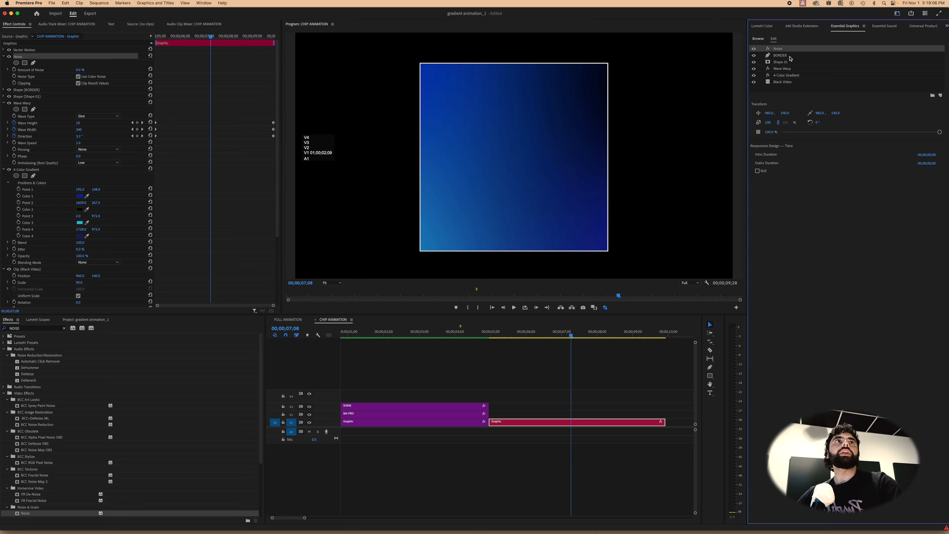
pyautogui.click(788, 55)
pyautogui.click(787, 50)
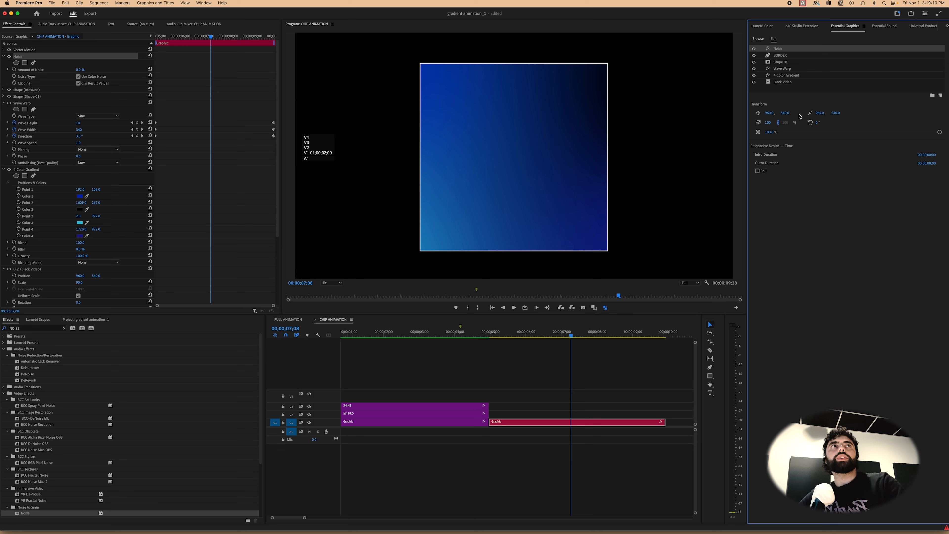
pyautogui.click(783, 56)
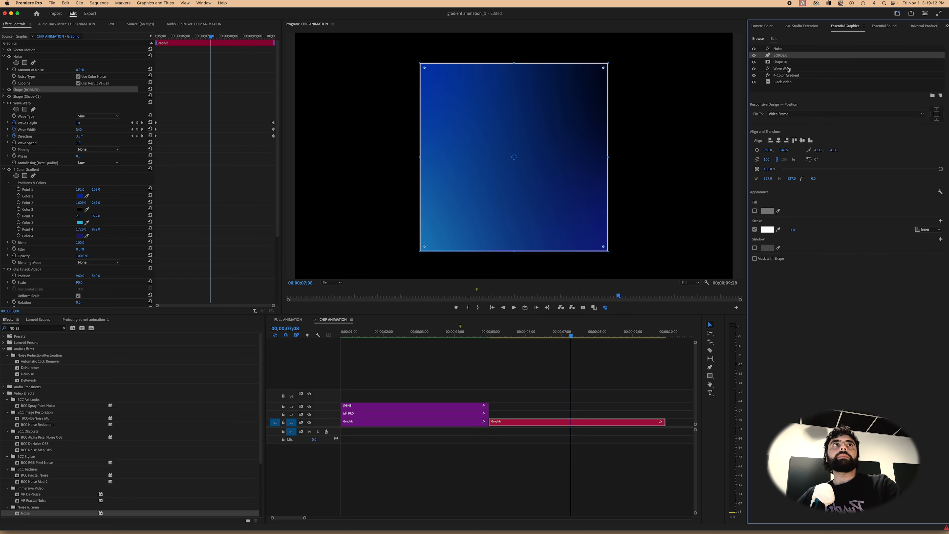
pyautogui.click(786, 62)
pyautogui.click(789, 68)
pyautogui.click(793, 76)
pyautogui.click(792, 81)
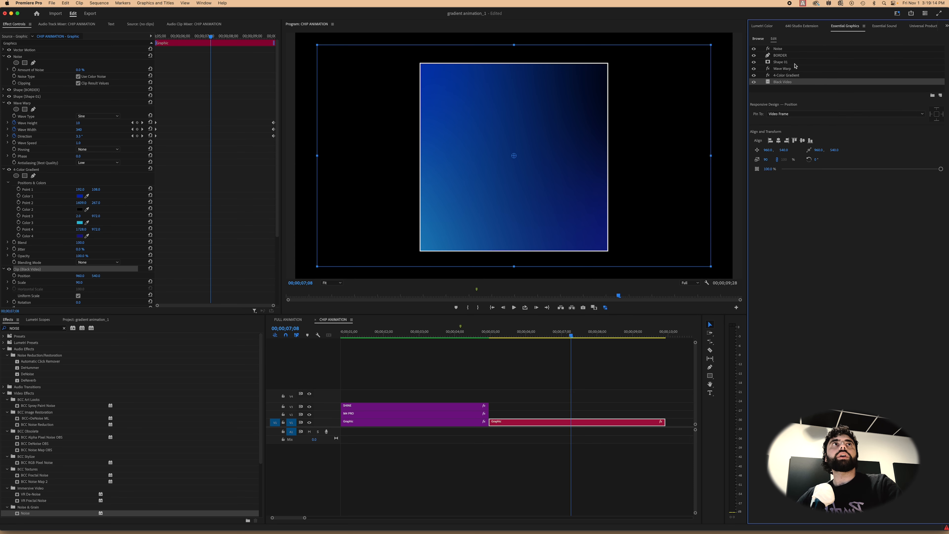
pyautogui.click(793, 49)
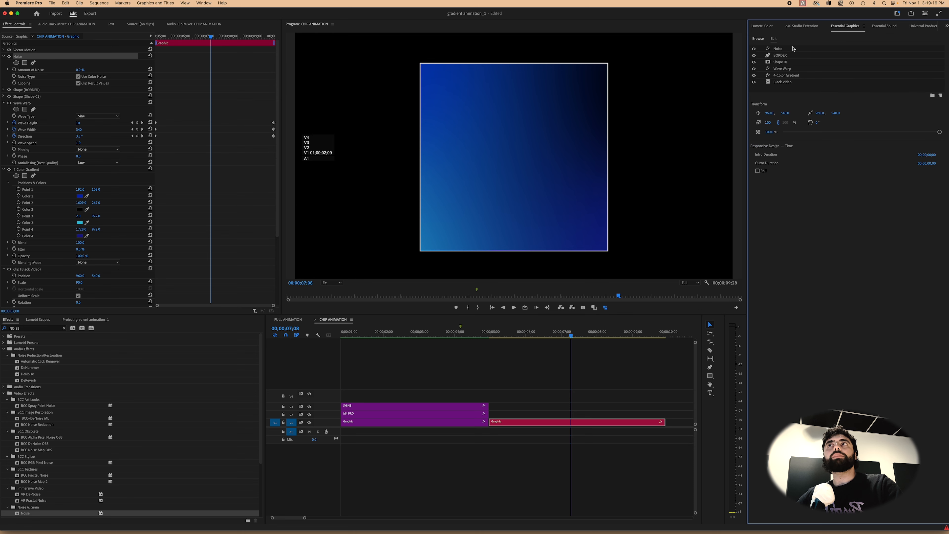
# Collapse the expanded property groups of the new graphic clip: Wave Warp, 4-Color Gradient, Noise, Black Video clip and Motion.
pyautogui.click(5, 103)
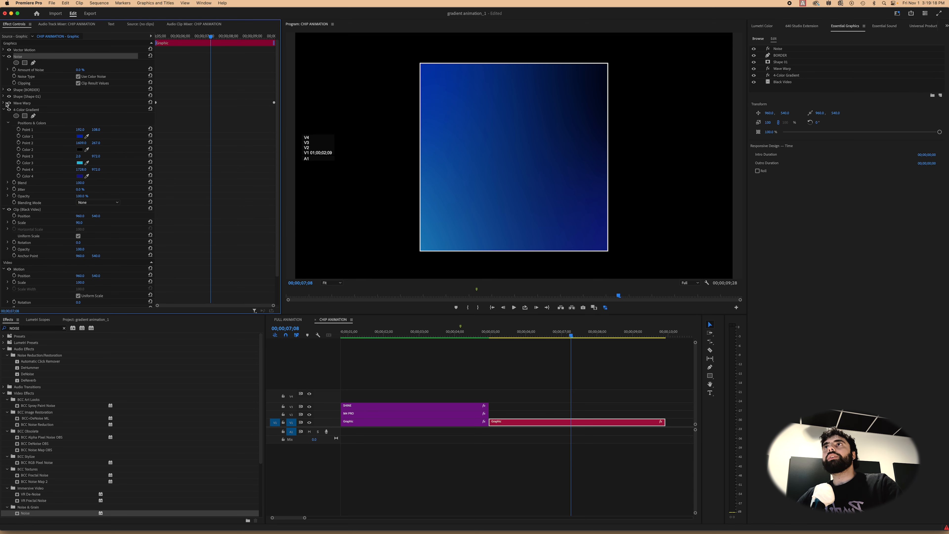
pyautogui.click(5, 109)
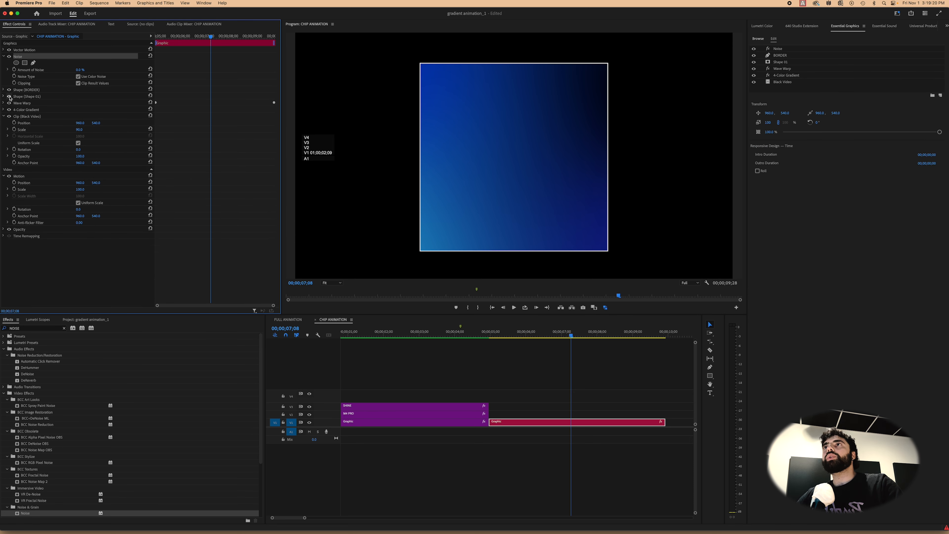
pyautogui.click(4, 56)
pyautogui.click(4, 90)
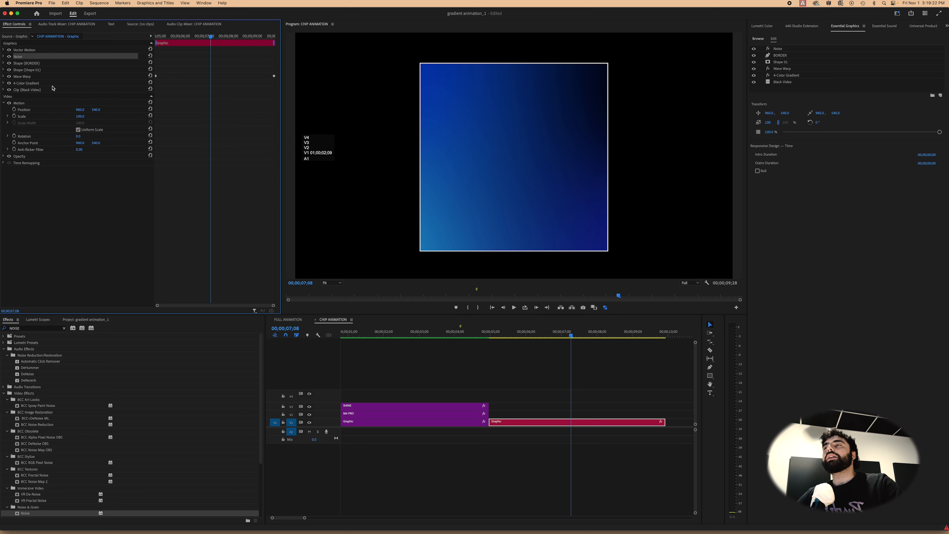
pyautogui.click(4, 103)
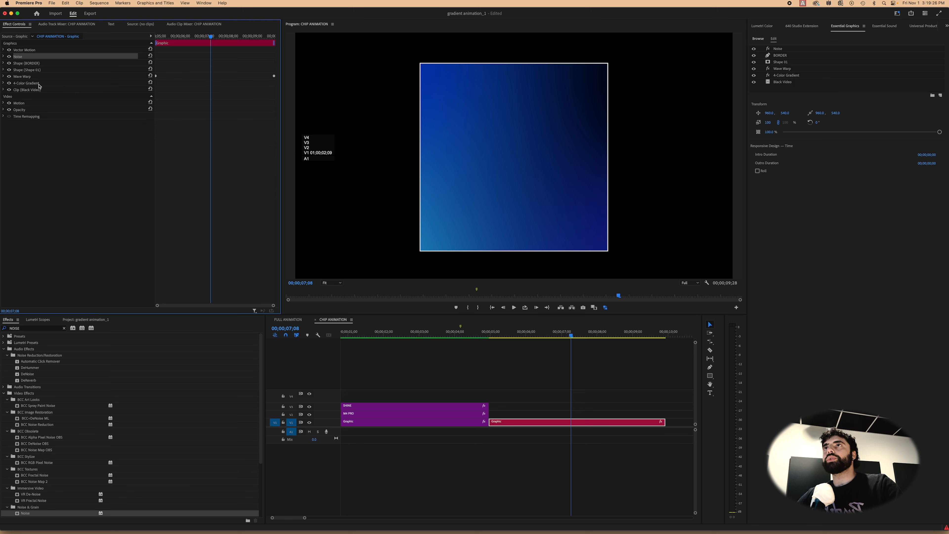
# Examine how the BORDER, Shape 01, Wave Warp, 4-Color Gradient and Black Video layers are ordered beneath the Noise effect.
pyautogui.click(788, 56)
pyautogui.click(791, 63)
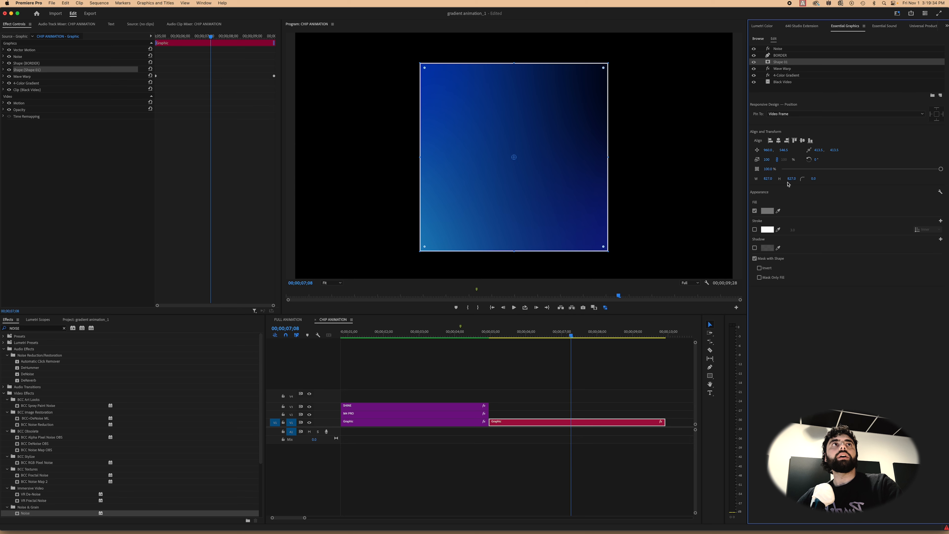
pyautogui.click(795, 70)
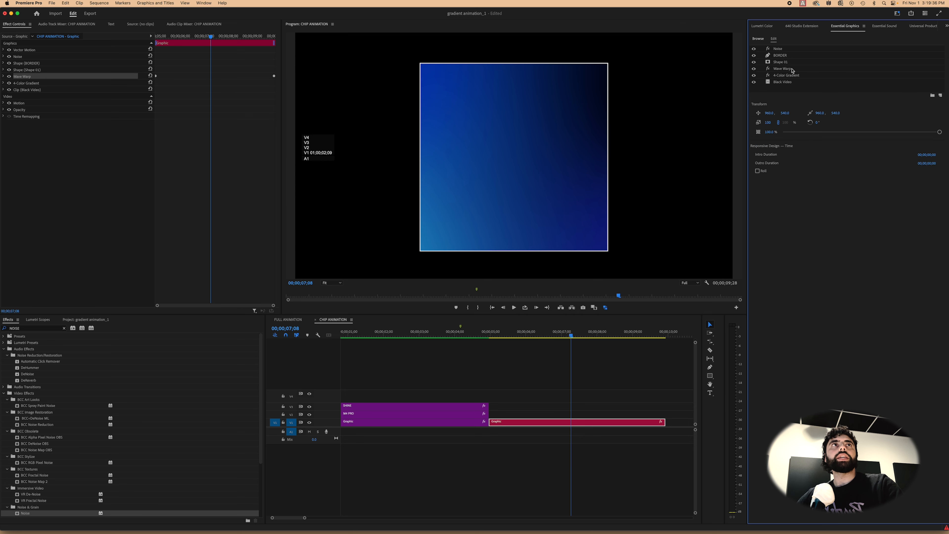
pyautogui.click(795, 75)
pyautogui.click(798, 81)
pyautogui.click(797, 75)
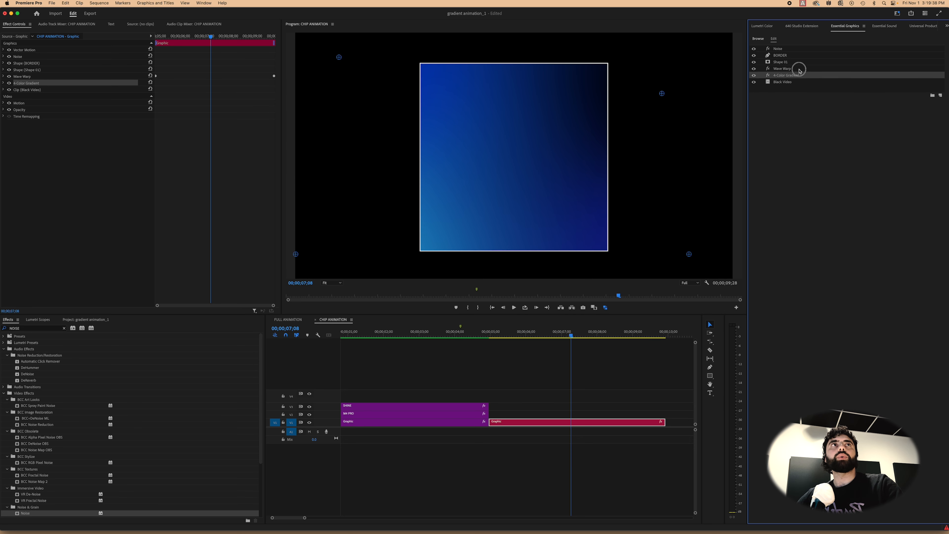
pyautogui.click(795, 62)
pyautogui.click(792, 49)
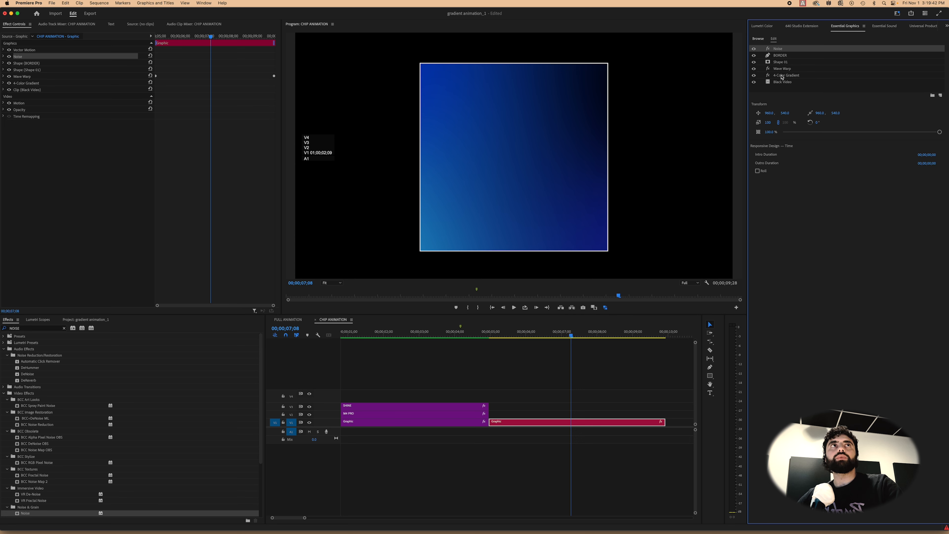
# Expand the BORDER and Shape 01 shape properties and compare their fill, stroke and mask settings.
pyautogui.click(3, 64)
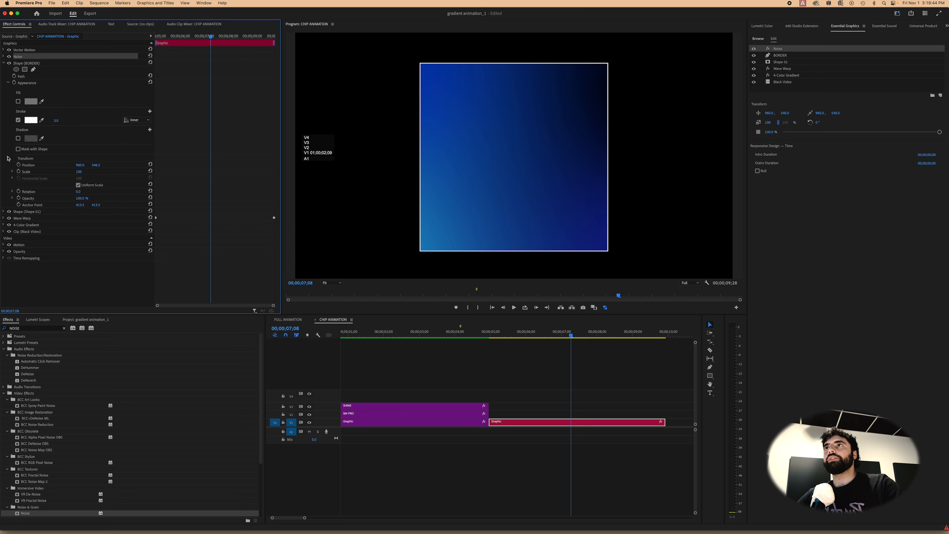
pyautogui.click(3, 212)
pyautogui.scroll(-5, 3, 243)
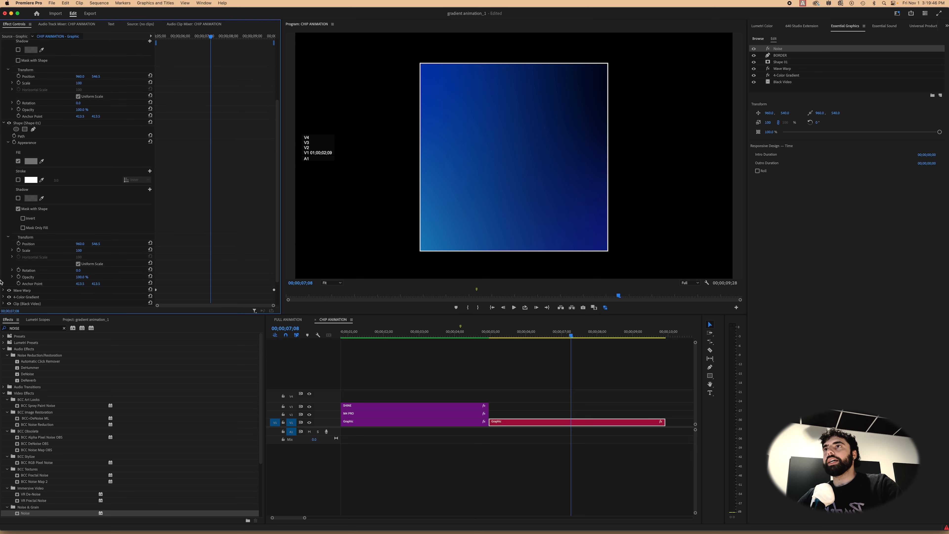
pyautogui.scroll(5, 56, 263)
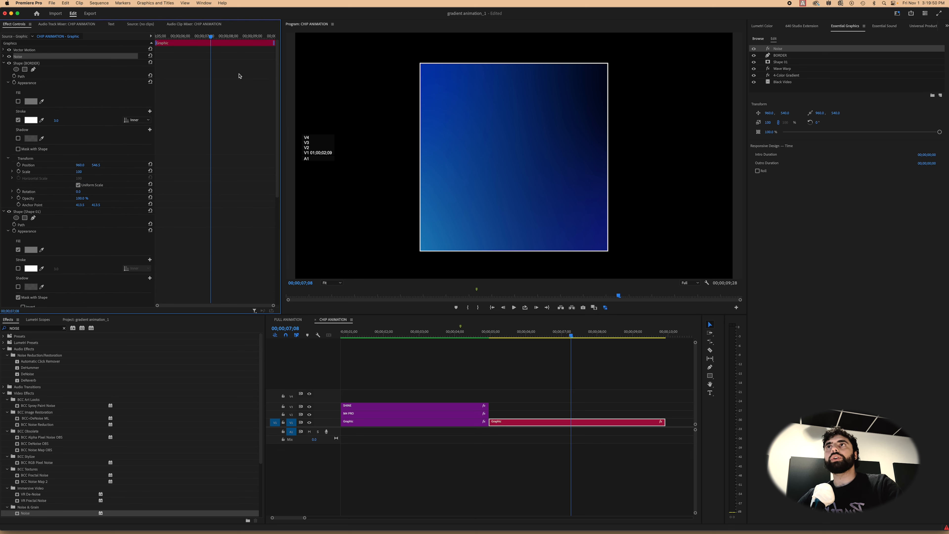
# Set the Noise effect's Amount of Noise to 14% and scrub through the clip to check the grain.
pyautogui.click(3, 57)
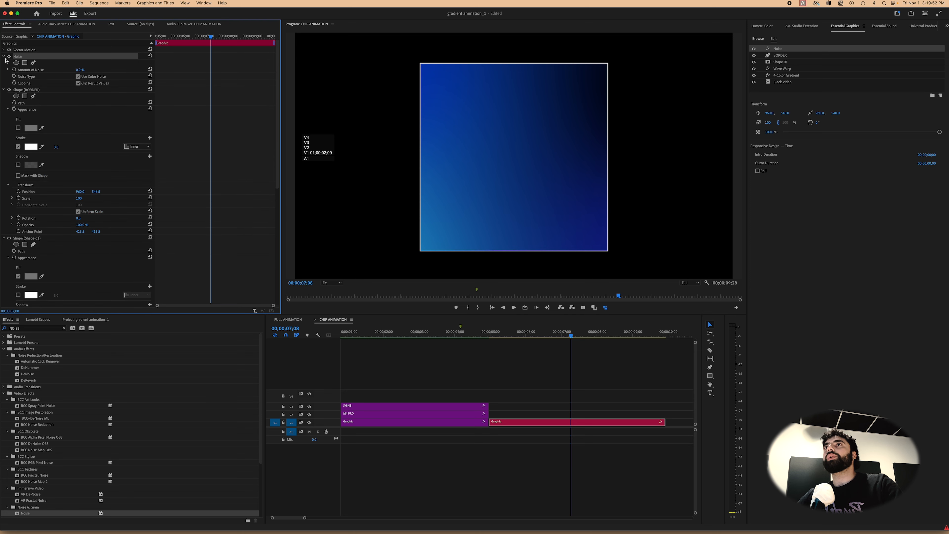
pyautogui.moveTo(76, 70); pyautogui.dragTo(88, 70)
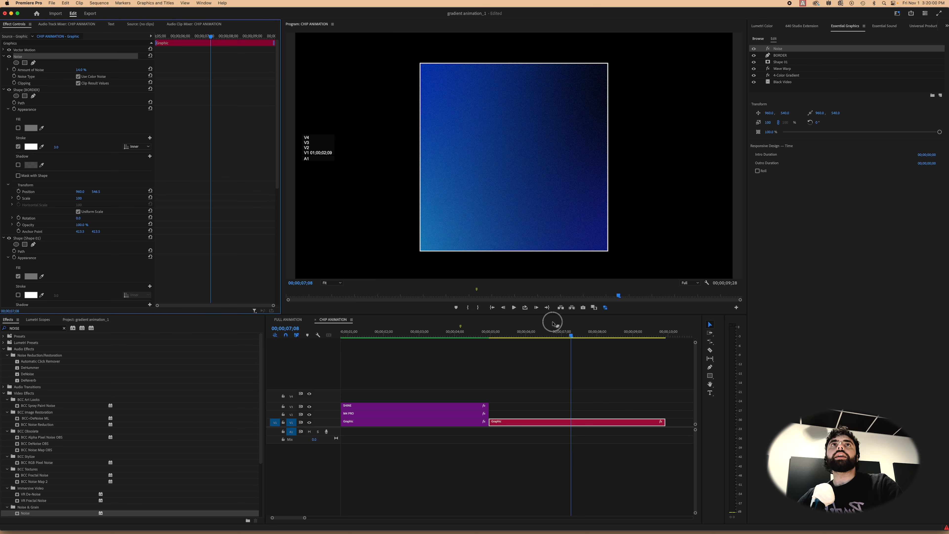
pyautogui.click(546, 331)
pyautogui.moveTo(546, 330); pyautogui.dragTo(609, 329)
# Play back the new gradient clip and inspect the original M4 PRO text clip for reference.
pyautogui.press('space')
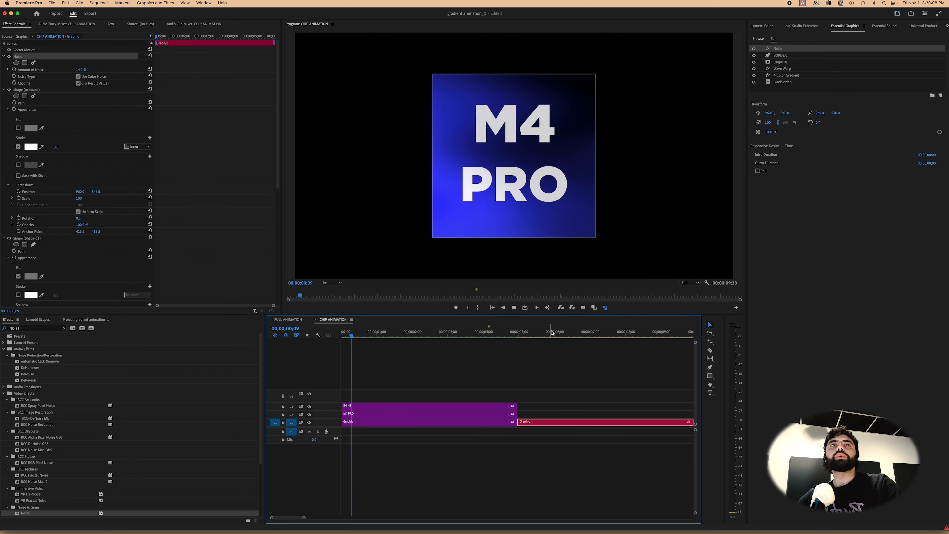
pyautogui.click(524, 334)
pyautogui.press('space')
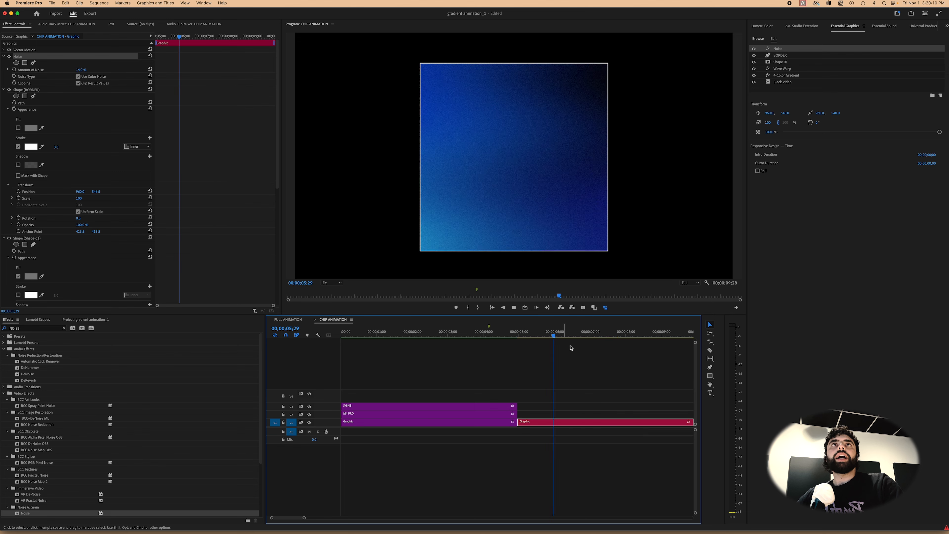
pyautogui.press('-')
pyautogui.press('-')
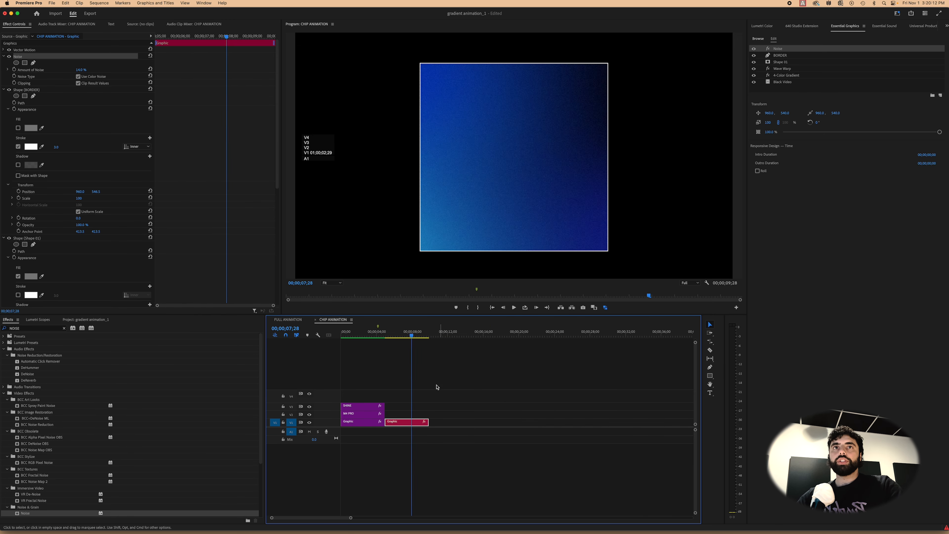
pyautogui.press('space')
pyautogui.click(401, 334)
pyautogui.press('=')
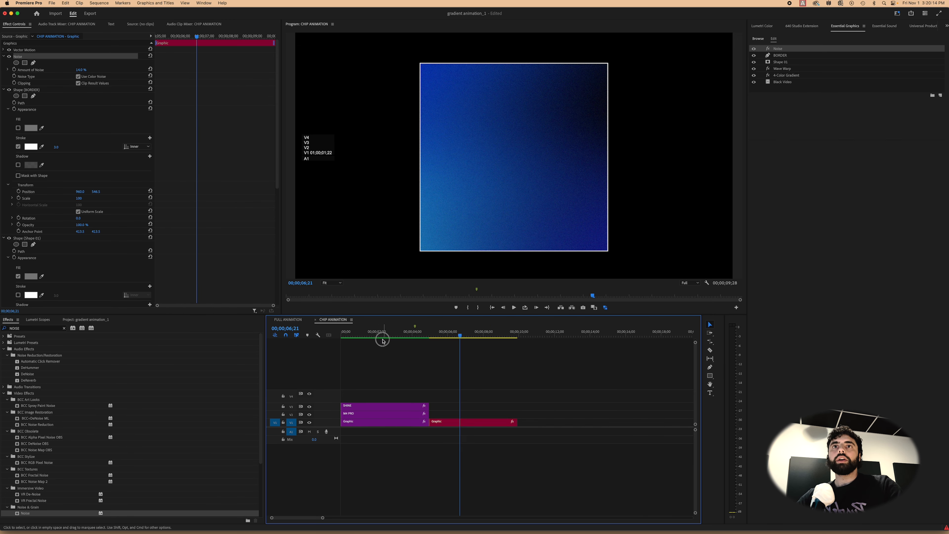
pyautogui.click(383, 334)
pyautogui.click(390, 415)
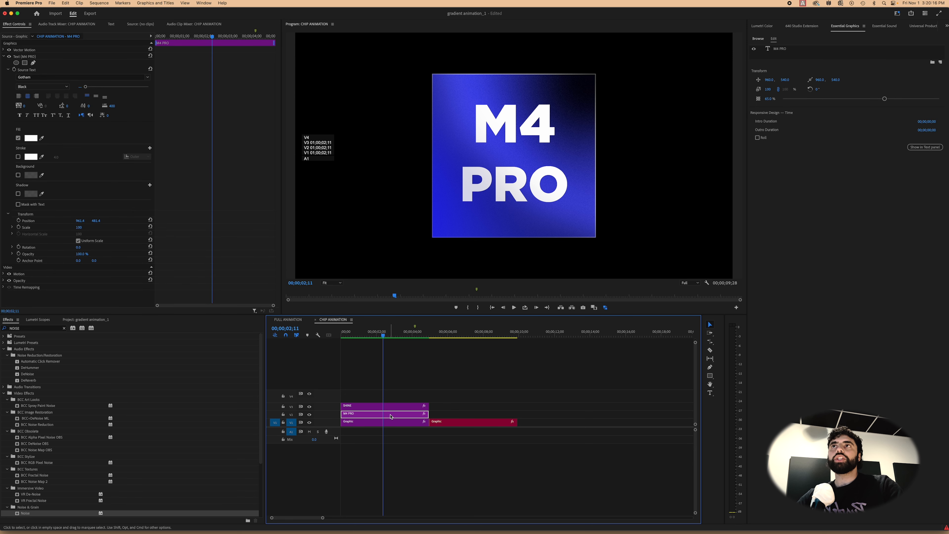
# Create a two-line text graphic reading M5 PRO in the empty timeline area at 00;00;10;19, past the gradient clip.
pyautogui.click(531, 334)
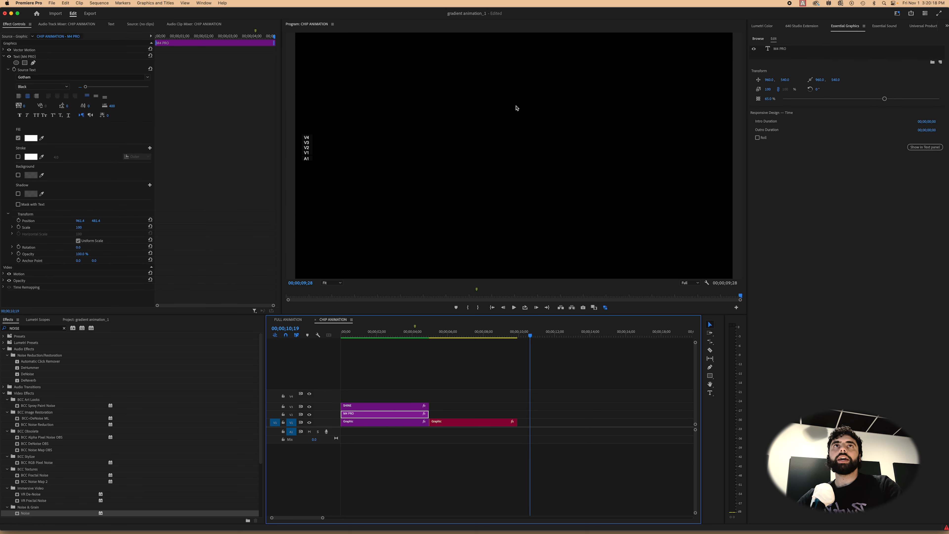
pyautogui.press('t')
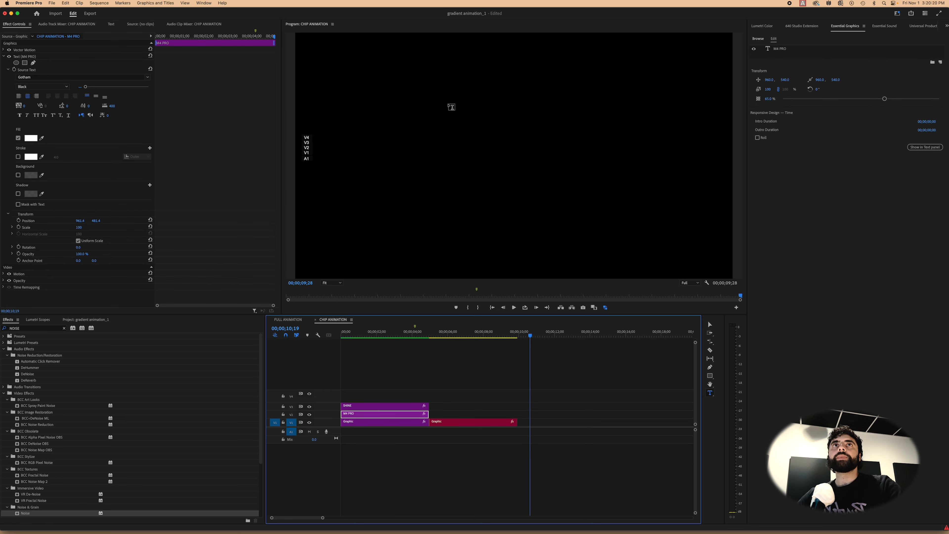
pyautogui.click(446, 107)
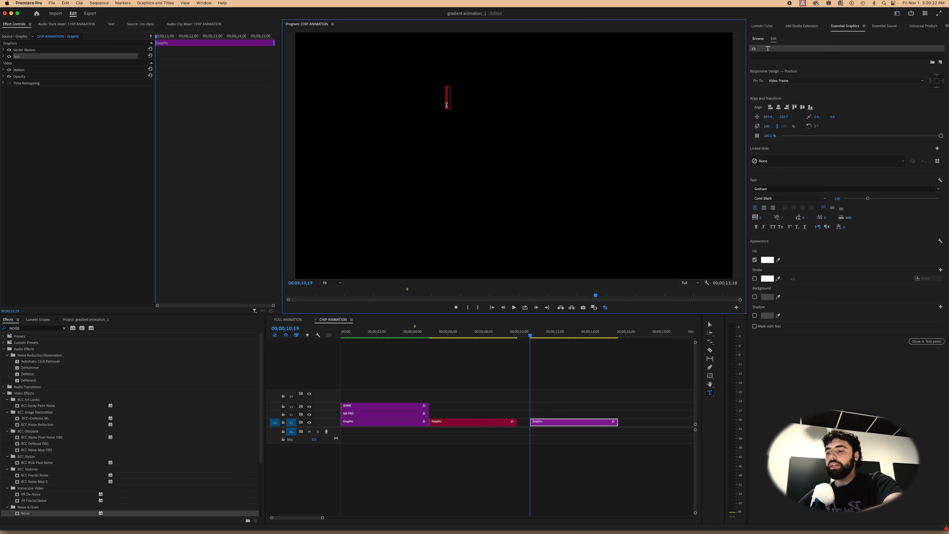
pyautogui.write('M')
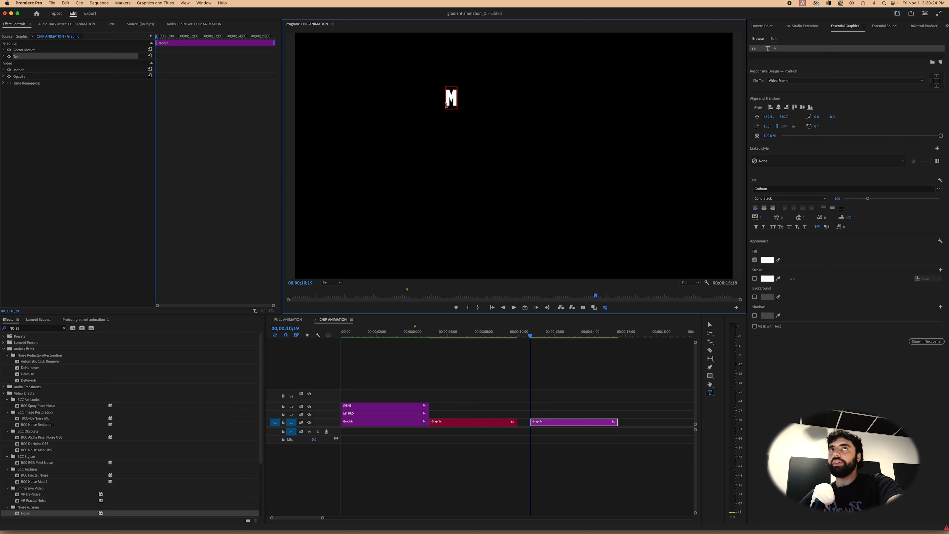
pyautogui.write('5')
pyautogui.press('Return')
pyautogui.write('OR')
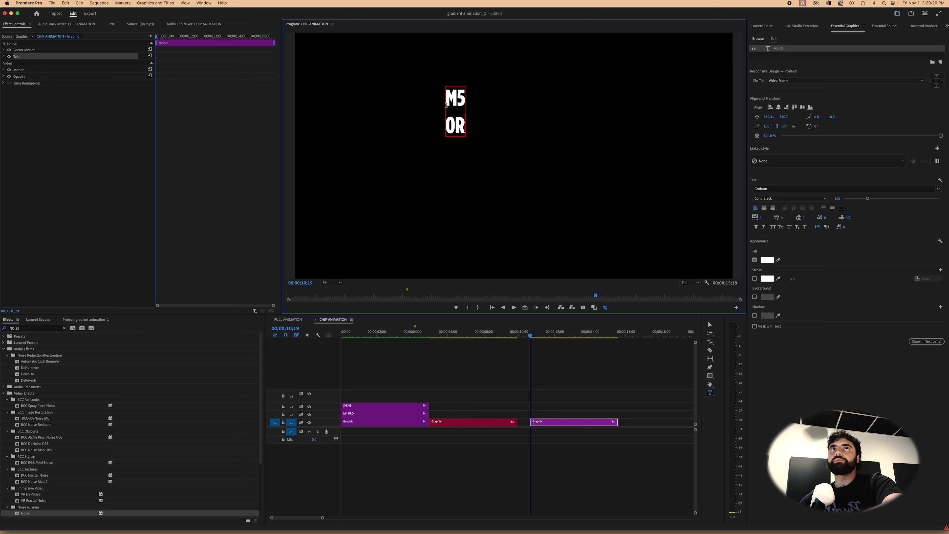
pyautogui.press('BackSpace')
pyautogui.press('BackSpace')
pyautogui.write('PRO')
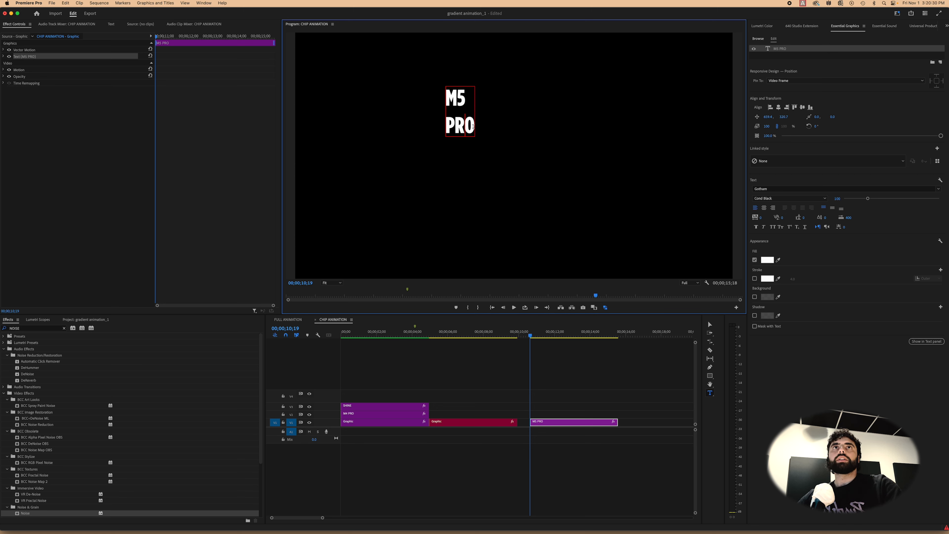
# Center the M5 PRO text horizontally with center-aligned paragraphs and place its clip on V2 directly above the new gradient clip.
pyautogui.moveTo(472, 126); pyautogui.dragTo(430, 90)
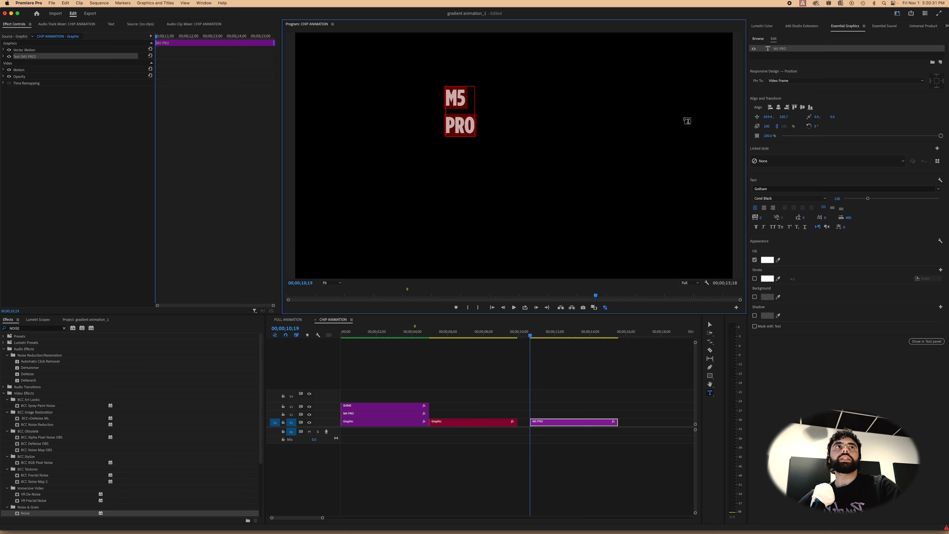
pyautogui.click(779, 108)
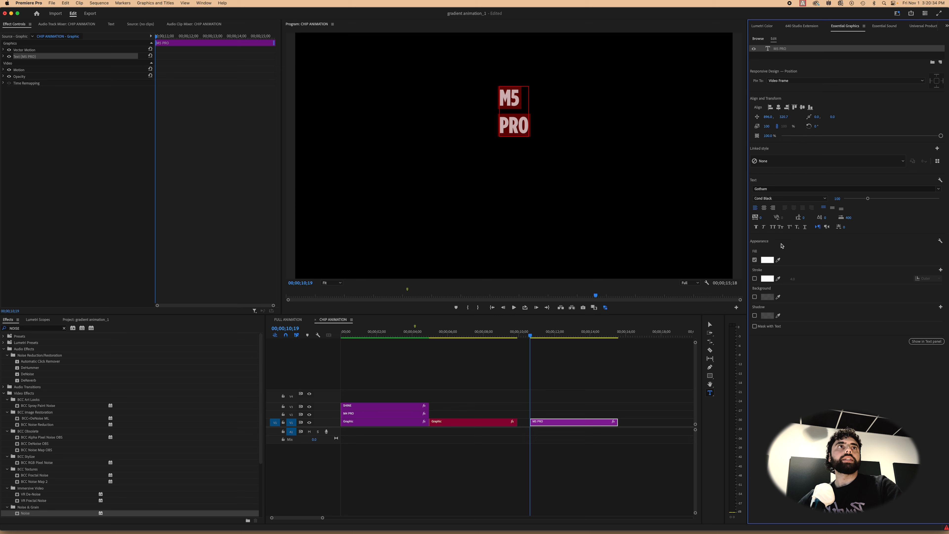
pyautogui.click(764, 209)
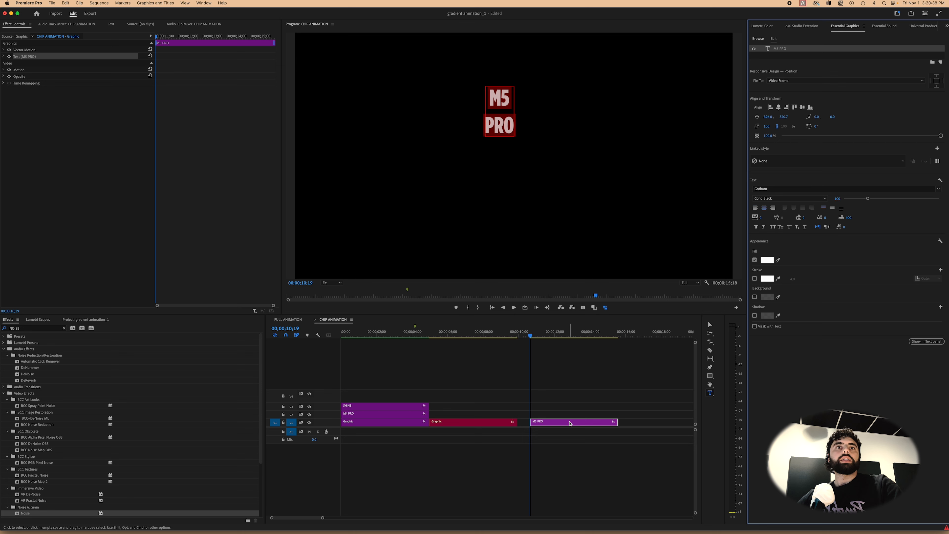
pyautogui.moveTo(570, 423); pyautogui.dragTo(469, 413)
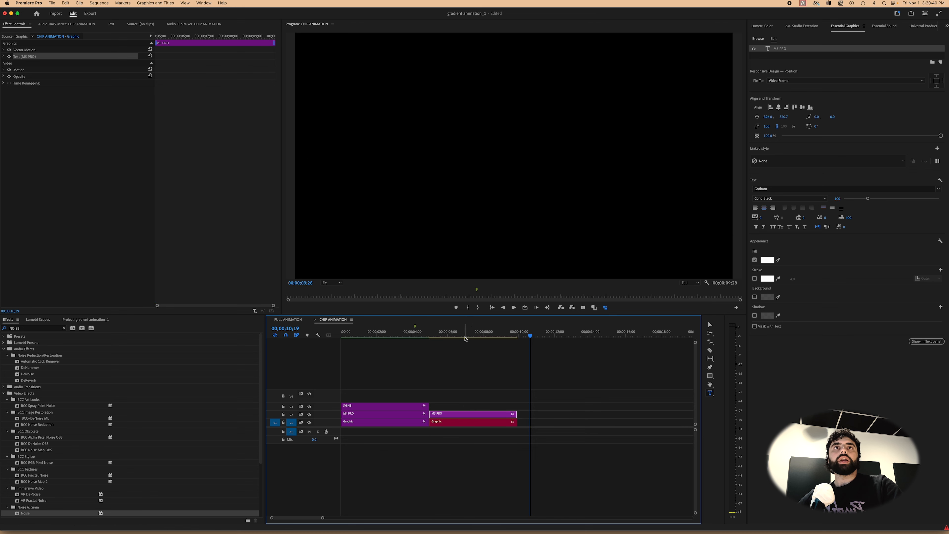
# Park the playhead over the M5 PRO clip at about 00;00;06;26 and enlarge the text's font size to about 241.
pyautogui.click(465, 337)
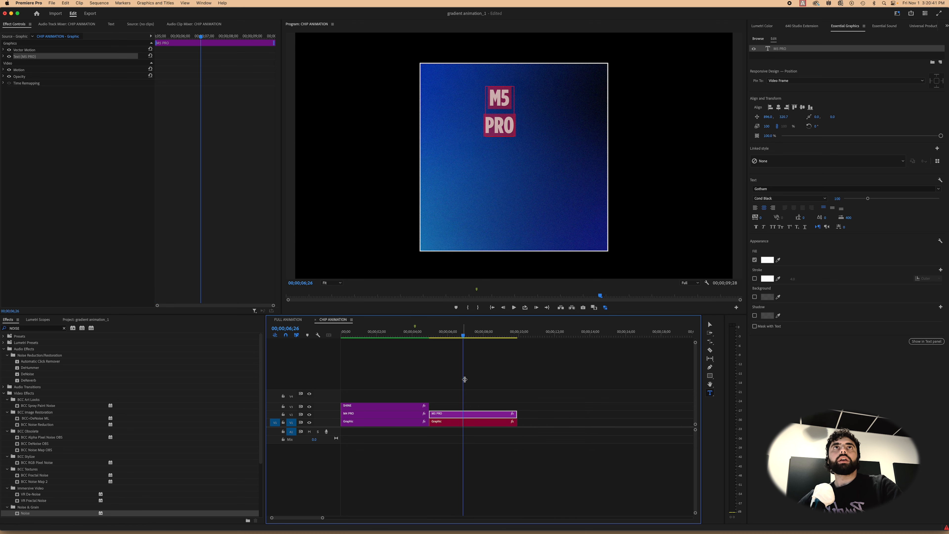
pyautogui.click(2, 57)
pyautogui.click(3, 56)
pyautogui.click(4, 57)
pyautogui.click(3, 56)
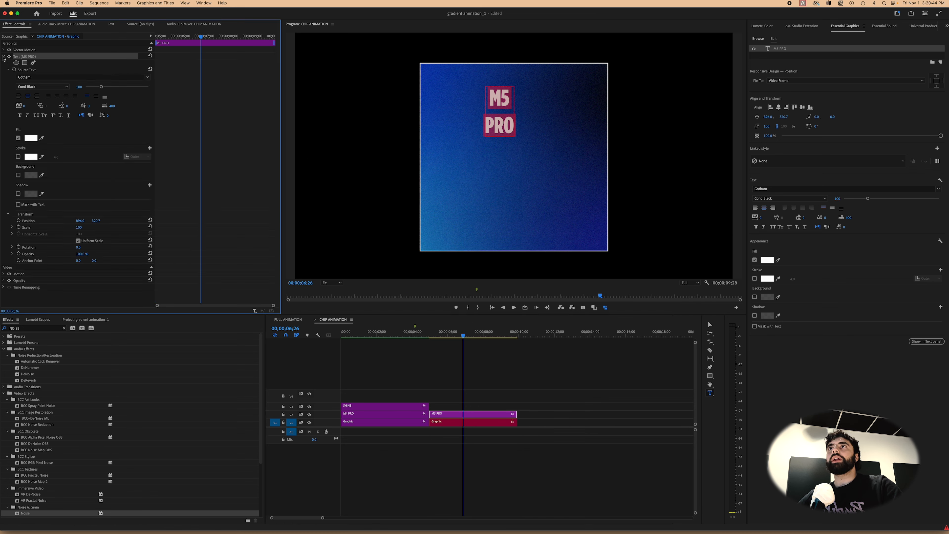
pyautogui.moveTo(102, 90); pyautogui.dragTo(132, 88)
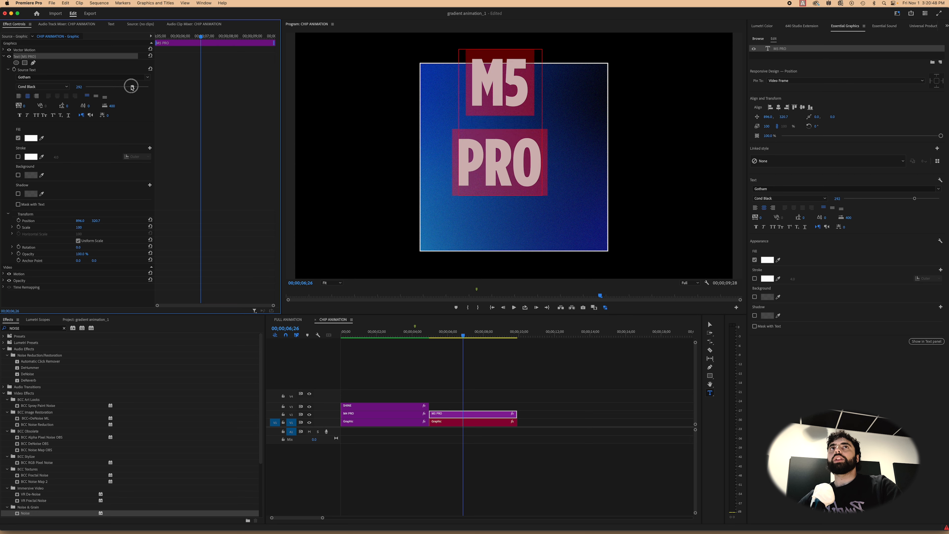
# Set the M5 PRO graphic's Vector Motion position to 1044, 713 and its scale to 125.
pyautogui.click(4, 50)
pyautogui.moveTo(96, 56); pyautogui.dragTo(90, 57)
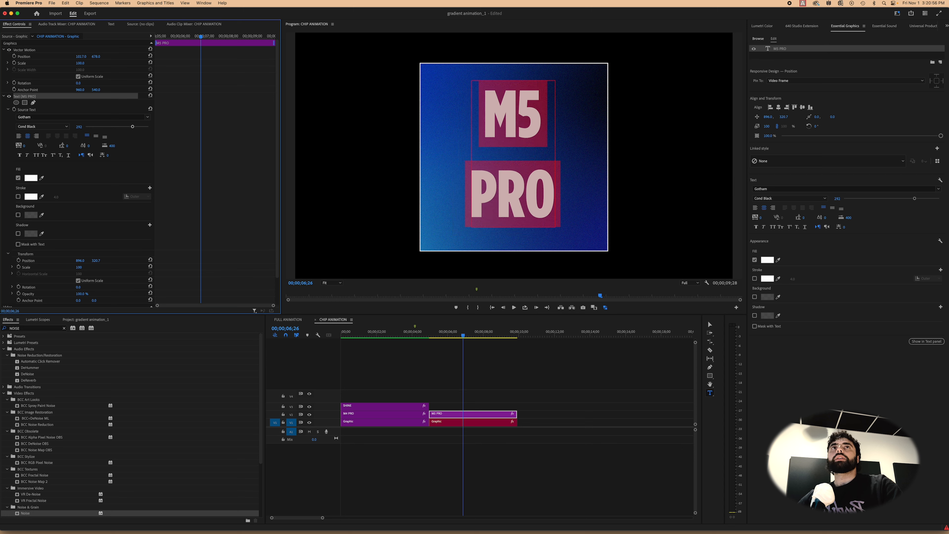
pyautogui.moveTo(81, 63); pyautogui.dragTo(99, 56)
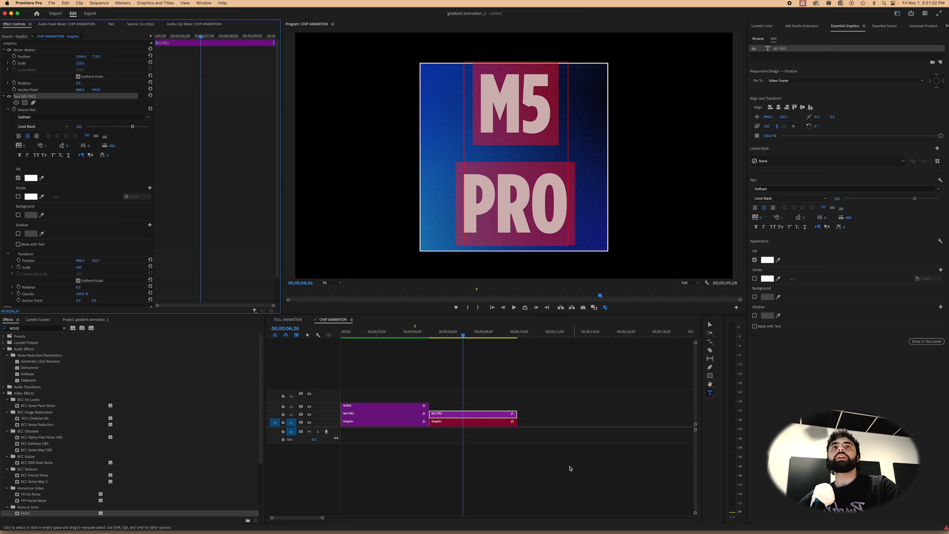
# Scrub between the M5 PRO and M4 PRO clips to compare their text layouts.
pyautogui.click(491, 367)
pyautogui.moveTo(475, 331); pyautogui.dragTo(455, 330)
pyautogui.click(436, 414)
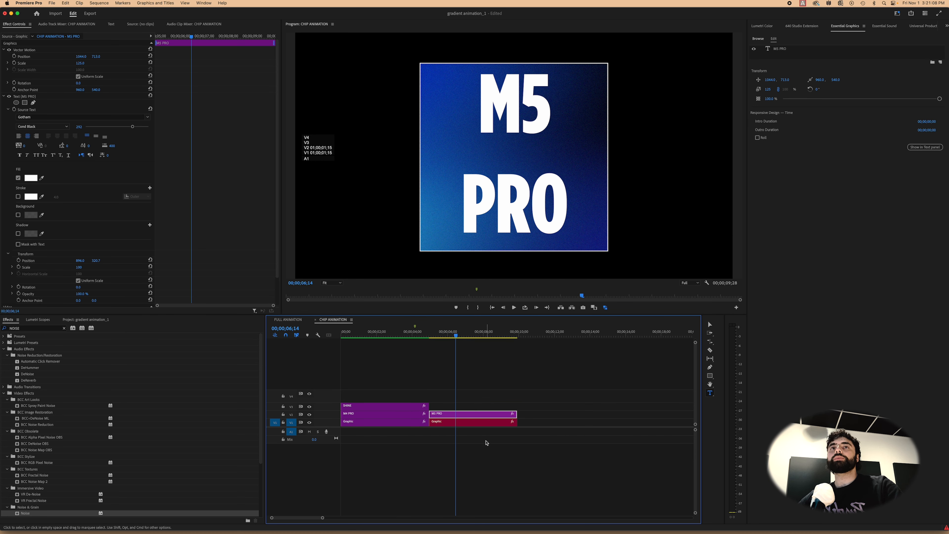
pyautogui.click(391, 331)
pyautogui.click(390, 413)
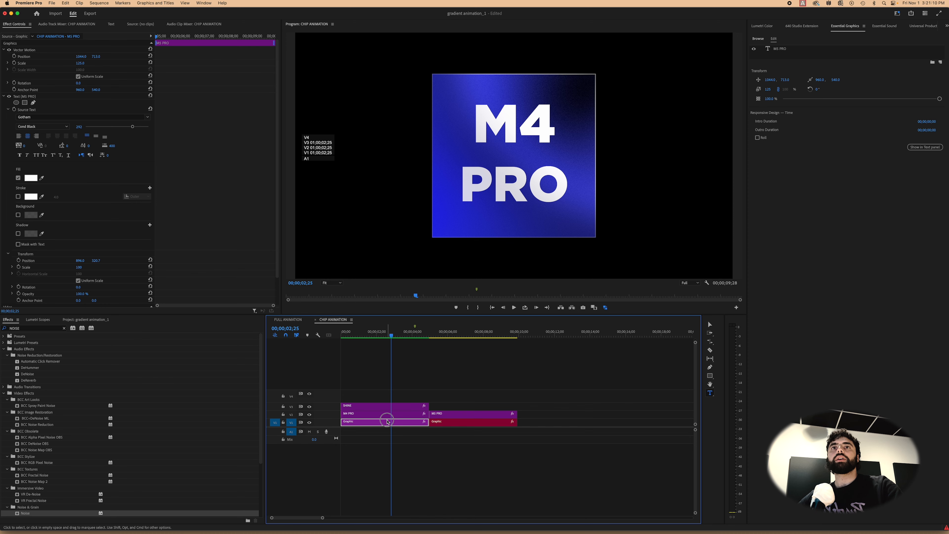
pyautogui.moveTo(411, 332); pyautogui.dragTo(448, 339)
pyautogui.click(460, 414)
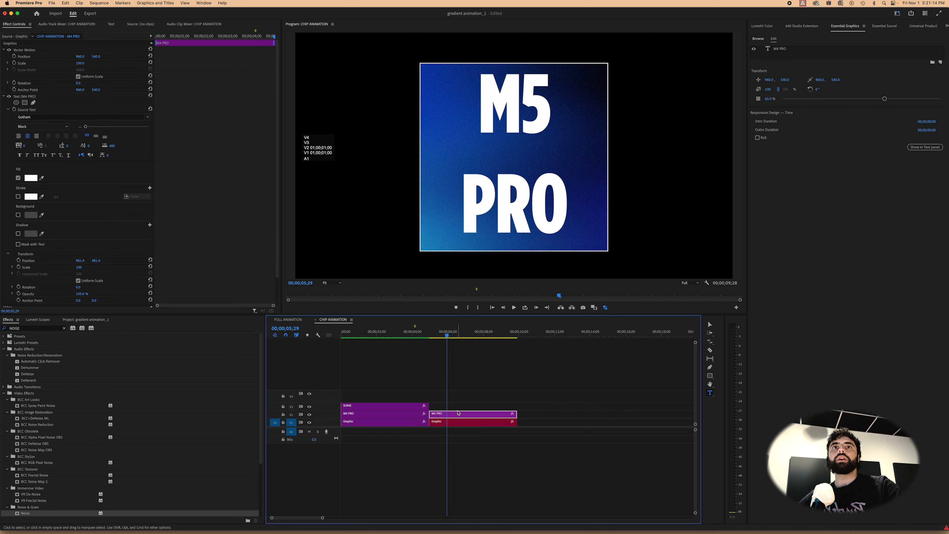
# Reduce the leading between the M5 and PRO lines to about -70.
pyautogui.click(560, 216)
pyautogui.moveTo(560, 216); pyautogui.dragTo(414, 108)
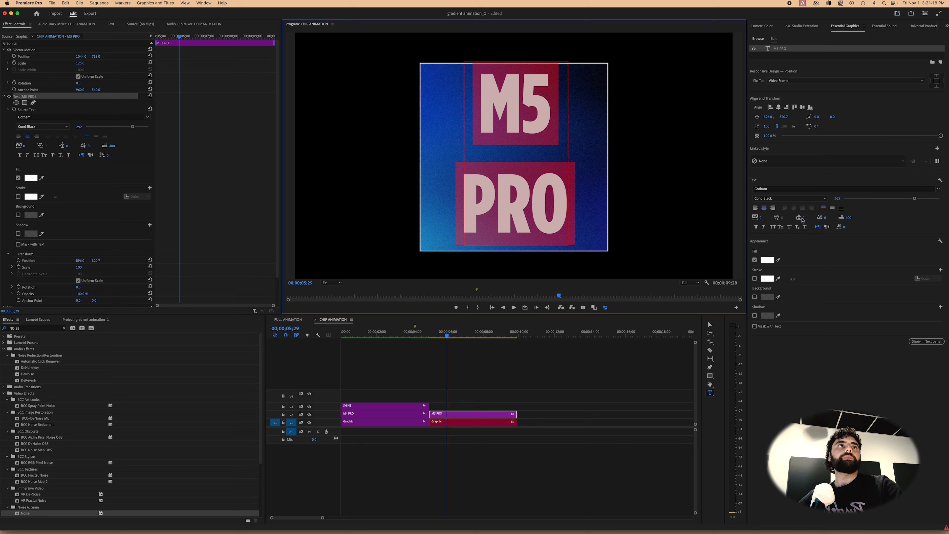
pyautogui.moveTo(803, 221); pyautogui.dragTo(780, 221)
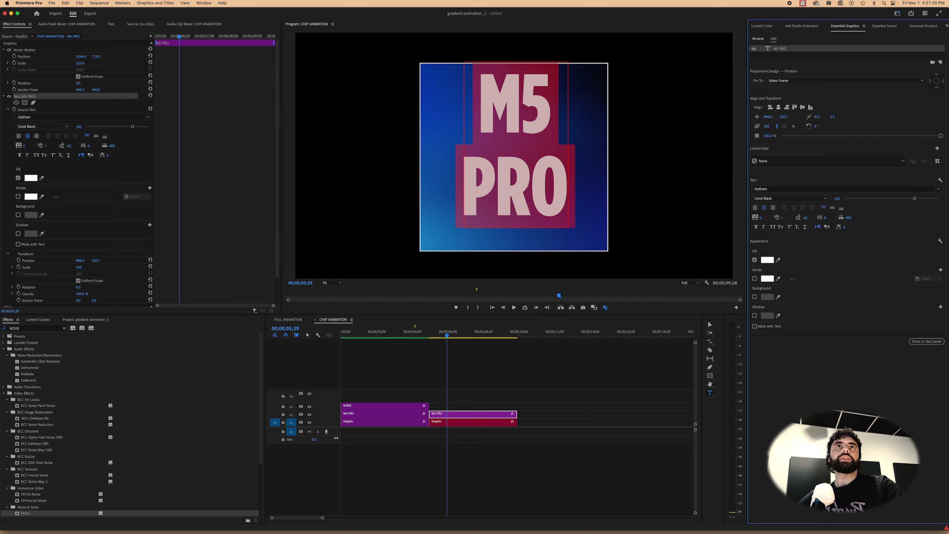
pyautogui.click(475, 393)
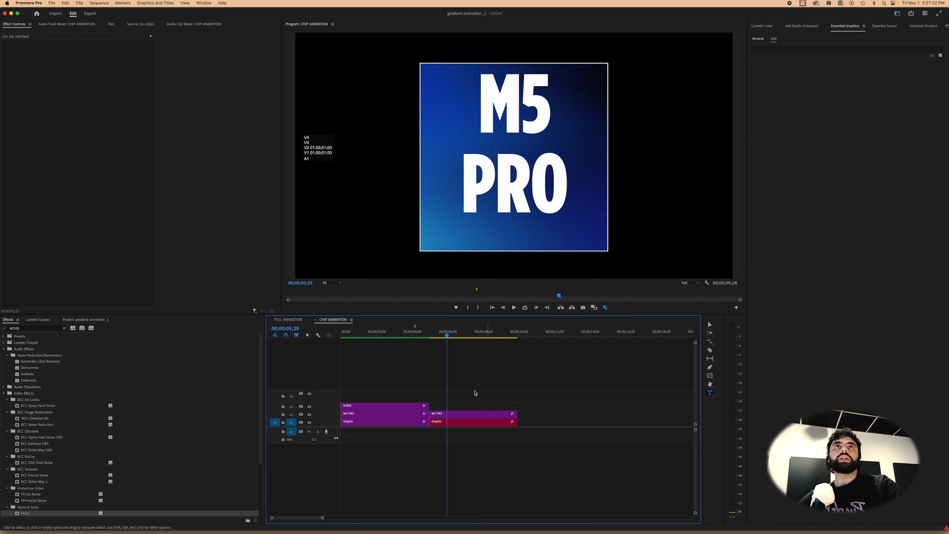
# Lower the M5 PRO graphic within the square by setting its Vector Motion vertical position to 773.
pyautogui.click(464, 413)
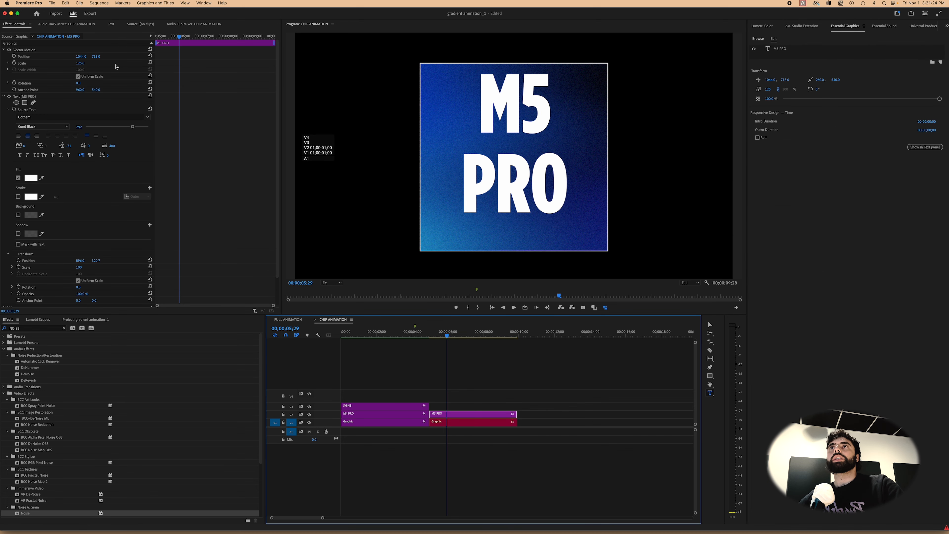
pyautogui.moveTo(96, 56); pyautogui.dragTo(114, 56)
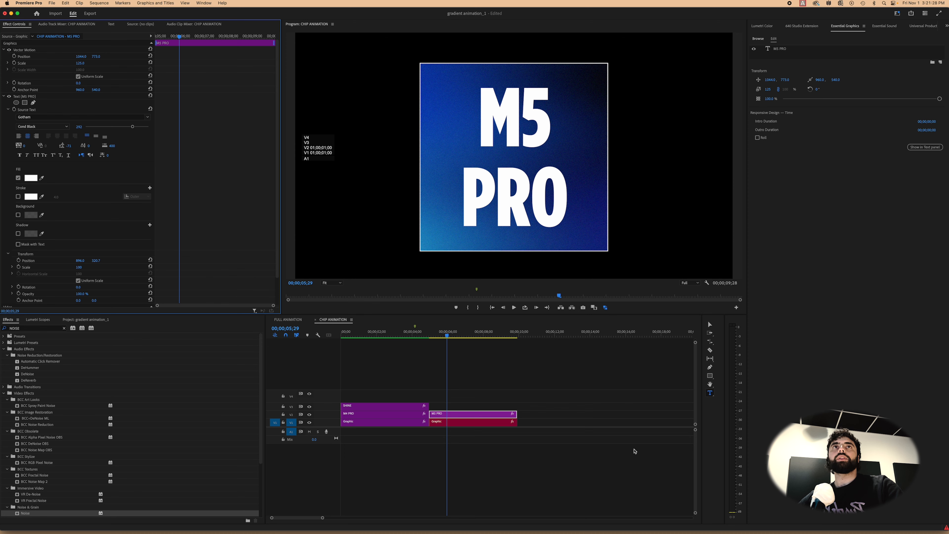
pyautogui.click(477, 378)
# Inspect the SHINE layer above the M4 PRO text as a reference and return to the M5 PRO clip at 00;00;06;01.
pyautogui.moveTo(461, 332); pyautogui.dragTo(394, 329)
pyautogui.click(372, 409)
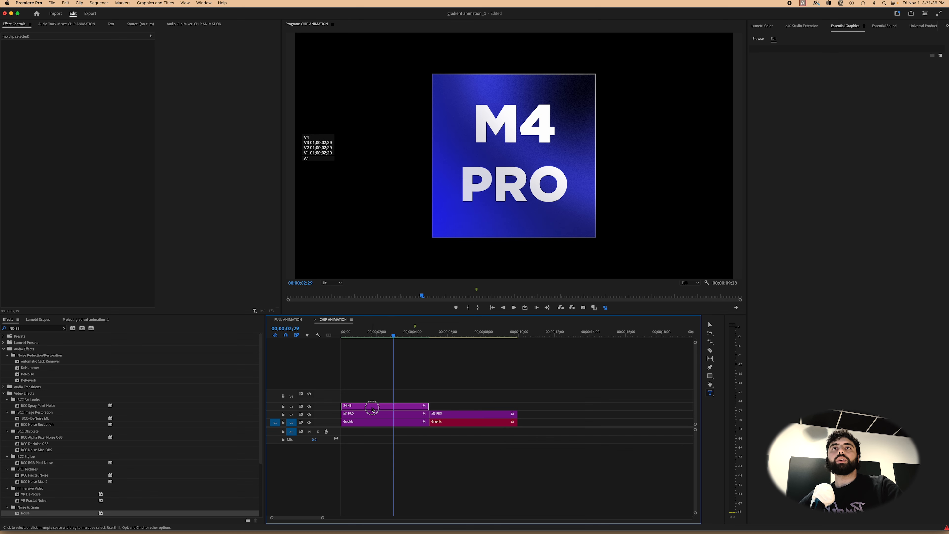
pyautogui.click(446, 404)
pyautogui.click(449, 336)
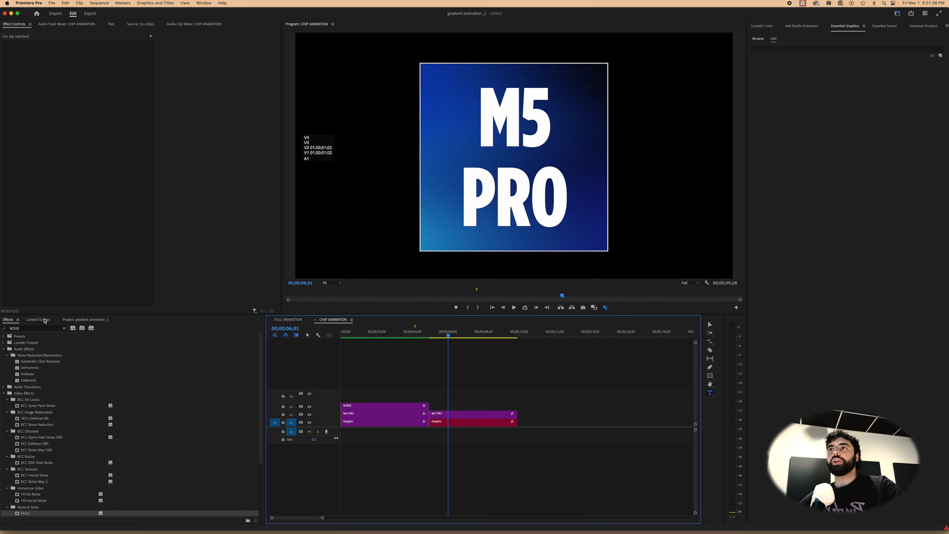
# Create a 1920 × 1080 adjustment layer at 29.97 fps drop-frame and place it on V3 in the timeline.
pyautogui.click(71, 321)
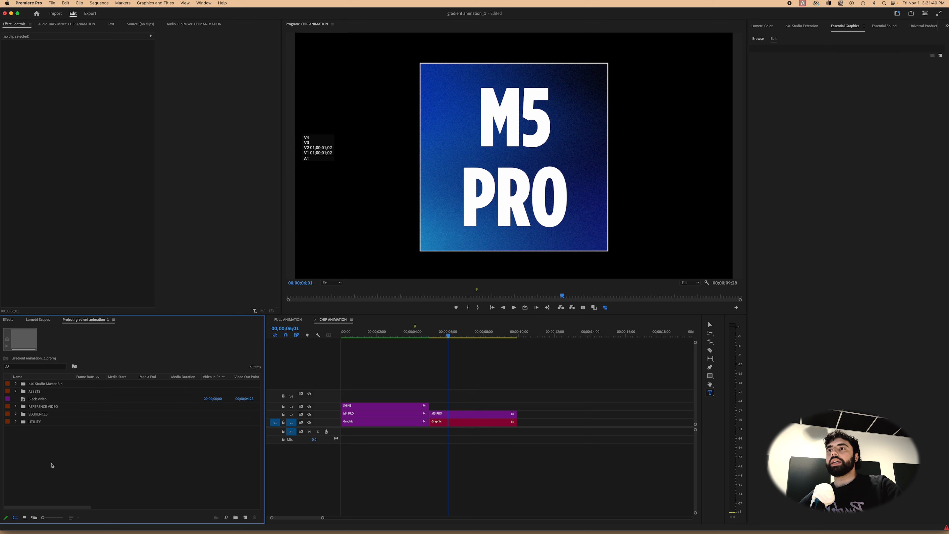
pyautogui.rightClick(52, 451)
pyautogui.moveTo(101, 430)
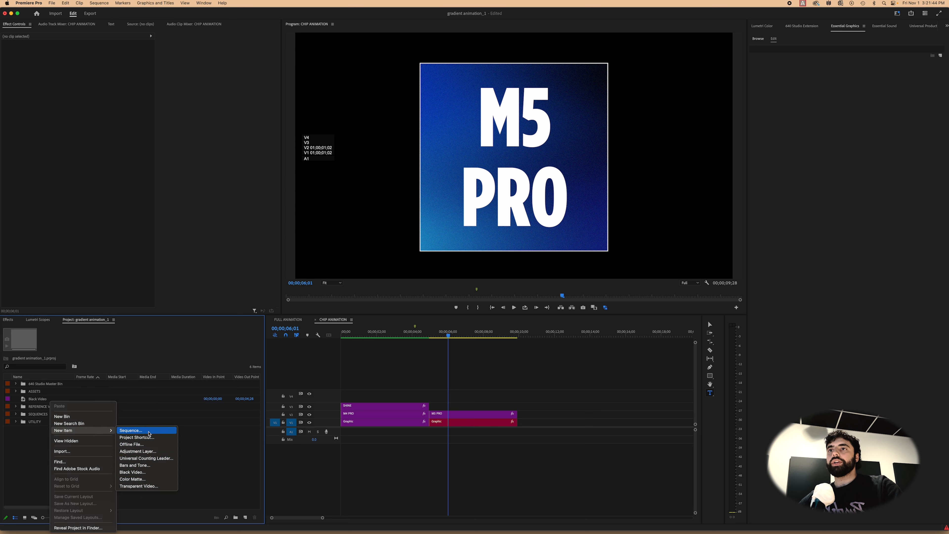
pyautogui.click(148, 451)
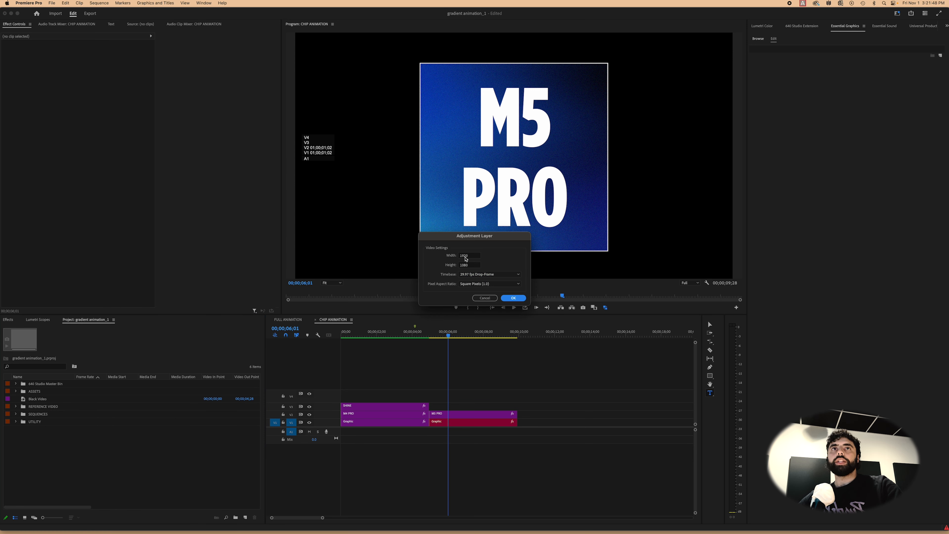
pyautogui.click(513, 298)
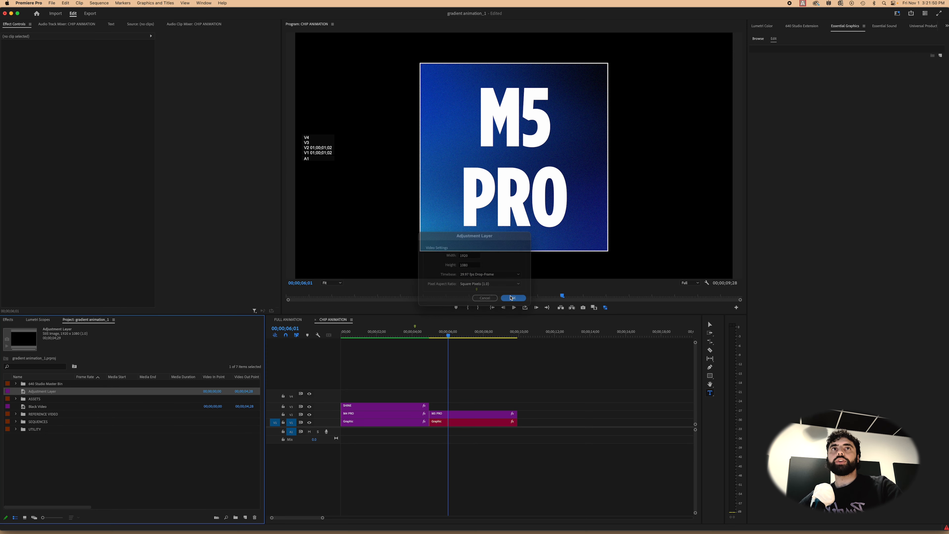
pyautogui.moveTo(37, 389); pyautogui.dragTo(484, 409)
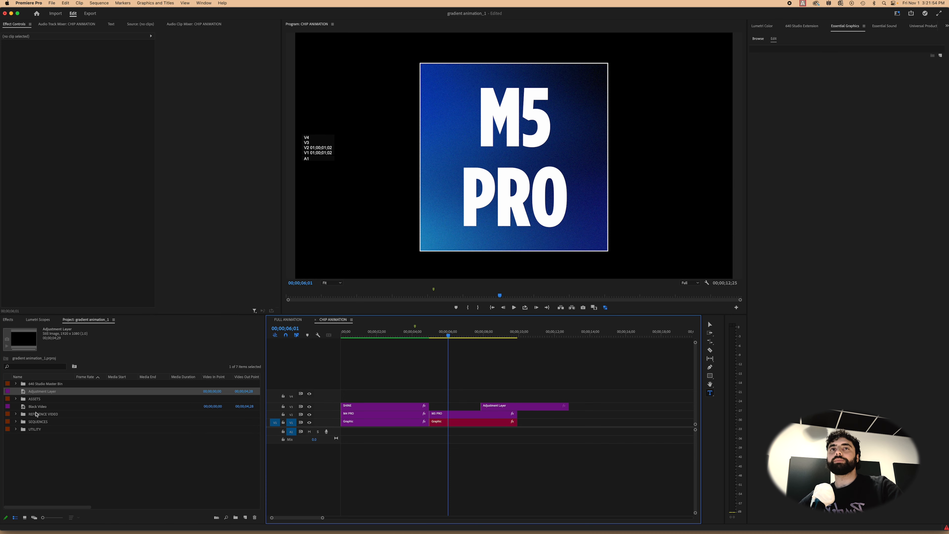
# Move the Adjustment Layer and Black Video project items into the UTILITY bin.
pyautogui.click(50, 392)
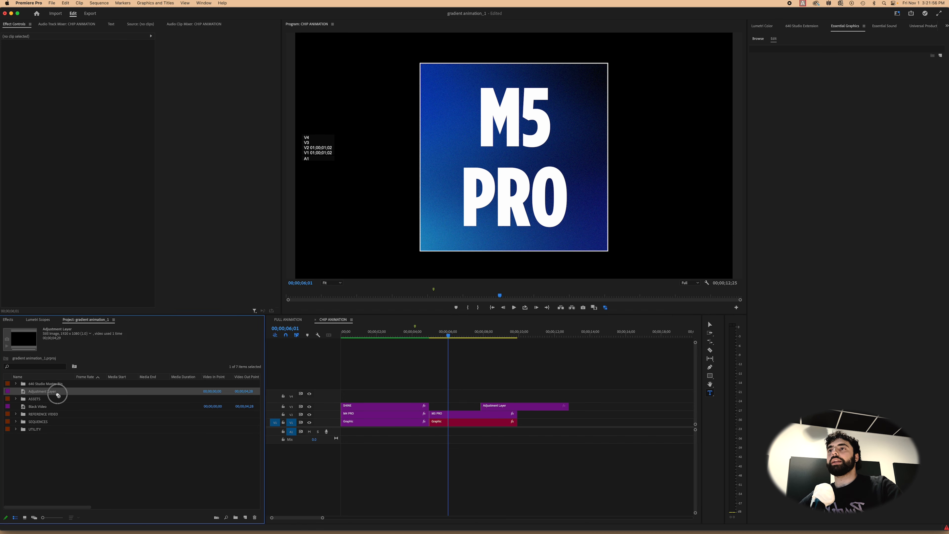
pyautogui.moveTo(36, 427); pyautogui.dragTo(38, 414)
pyautogui.click(40, 394)
pyautogui.click(41, 399)
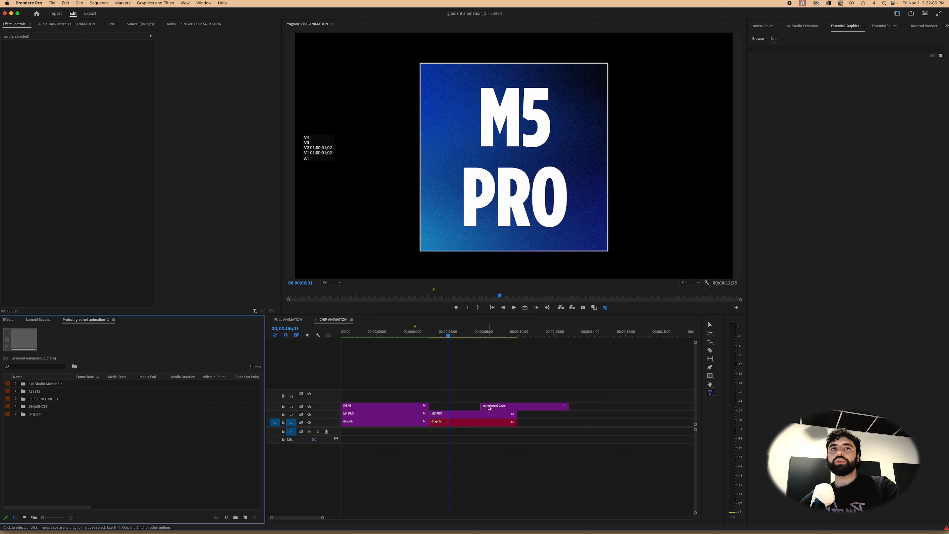
# Align the adjustment layer on V3 directly above the M5 PRO clip and move the playhead to its first frame at 00;00;04;29.
pyautogui.click(514, 409)
pyautogui.moveTo(513, 408); pyautogui.dragTo(475, 408)
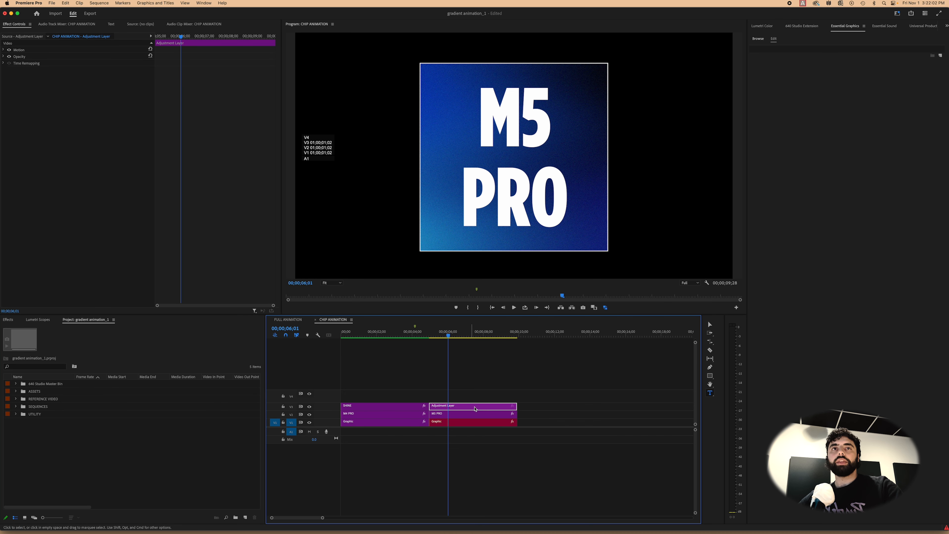
pyautogui.click(444, 334)
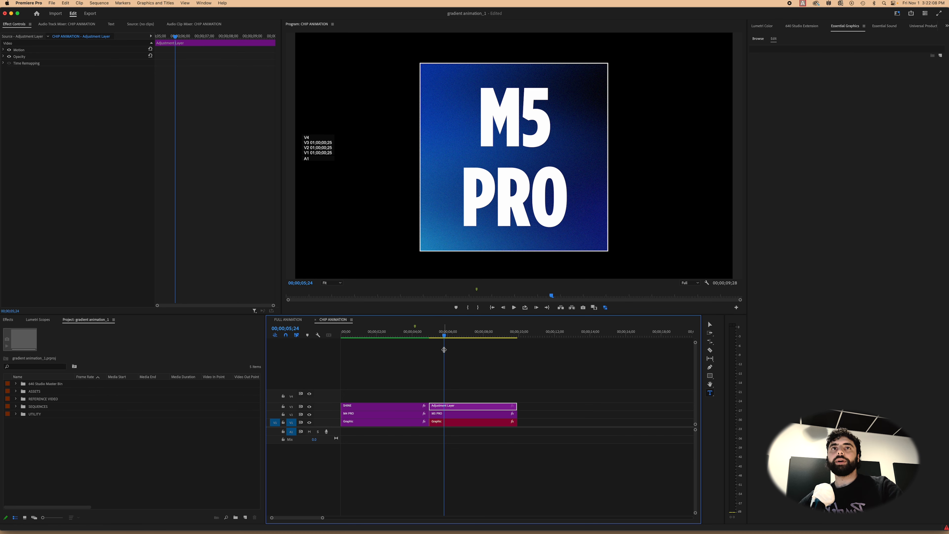
pyautogui.moveTo(443, 334); pyautogui.dragTo(433, 334)
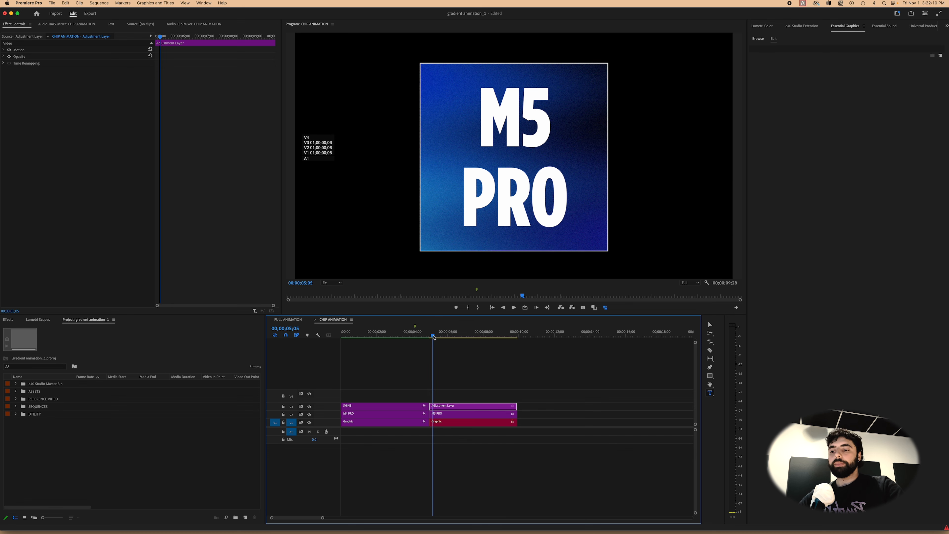
pyautogui.press('=')
pyautogui.press('=')
pyautogui.moveTo(517, 334); pyautogui.dragTo(488, 334)
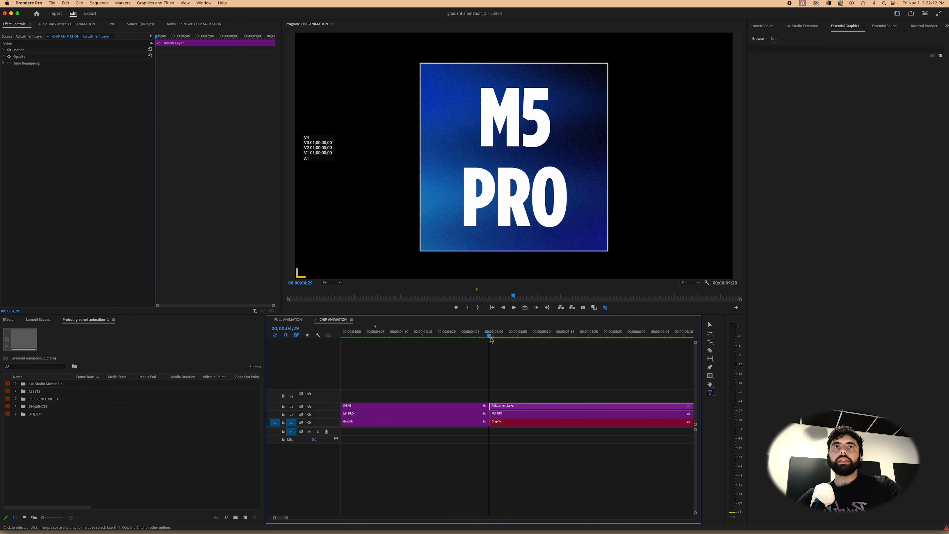
pyautogui.press('-')
pyautogui.press('-')
pyautogui.press('-')
pyautogui.press('-')
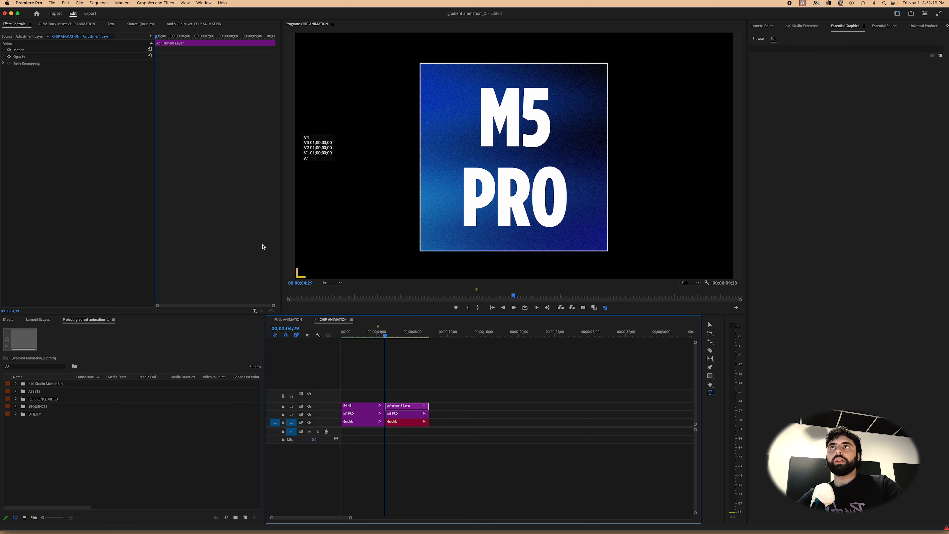
# Clear the effects search and apply Lumetri Color from the MOST USED effects to the adjustment layer.
pyautogui.click(410, 400)
pyautogui.click(411, 405)
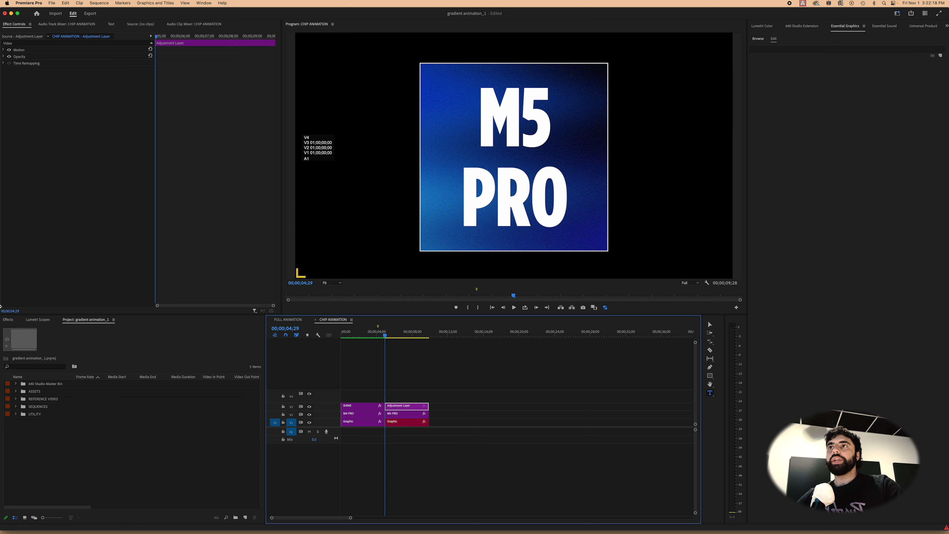
pyautogui.click(11, 320)
pyautogui.click(65, 328)
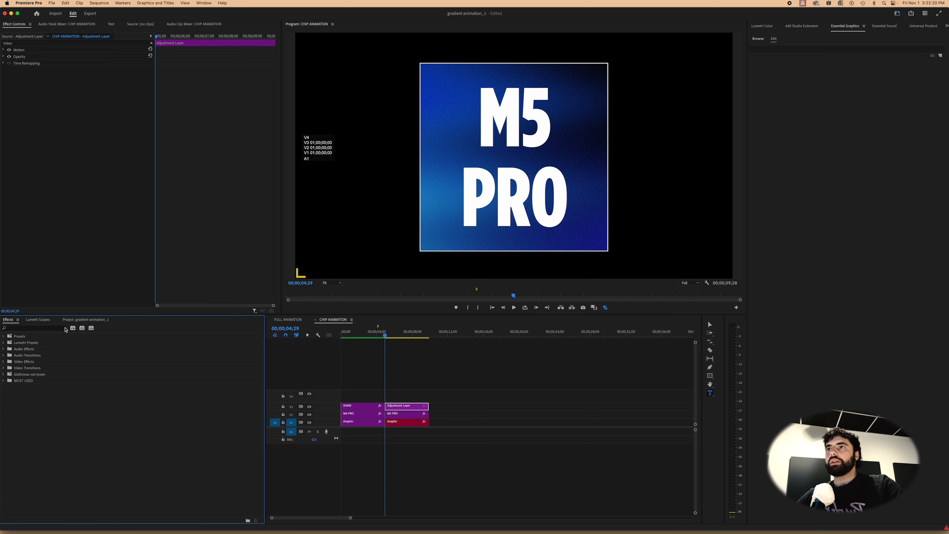
pyautogui.click(4, 381)
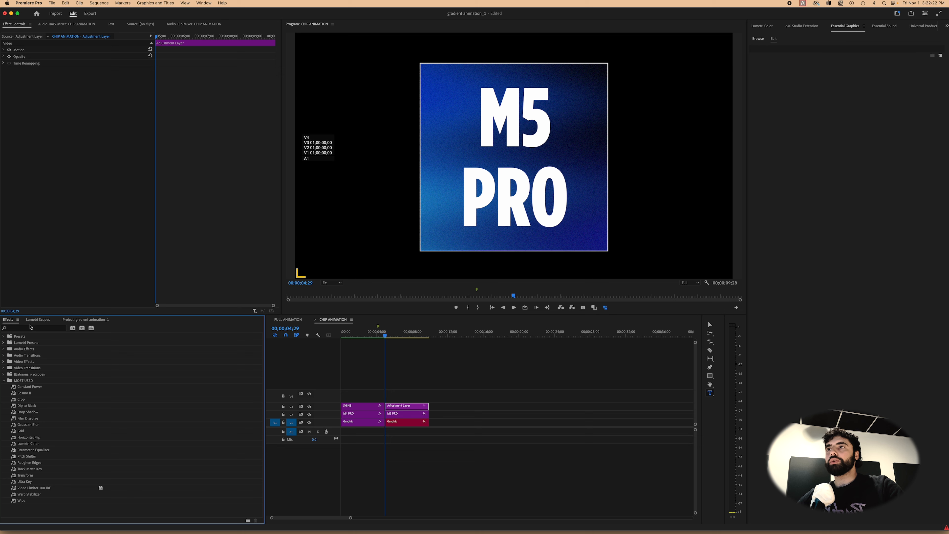
pyautogui.moveTo(42, 448); pyautogui.dragTo(399, 407)
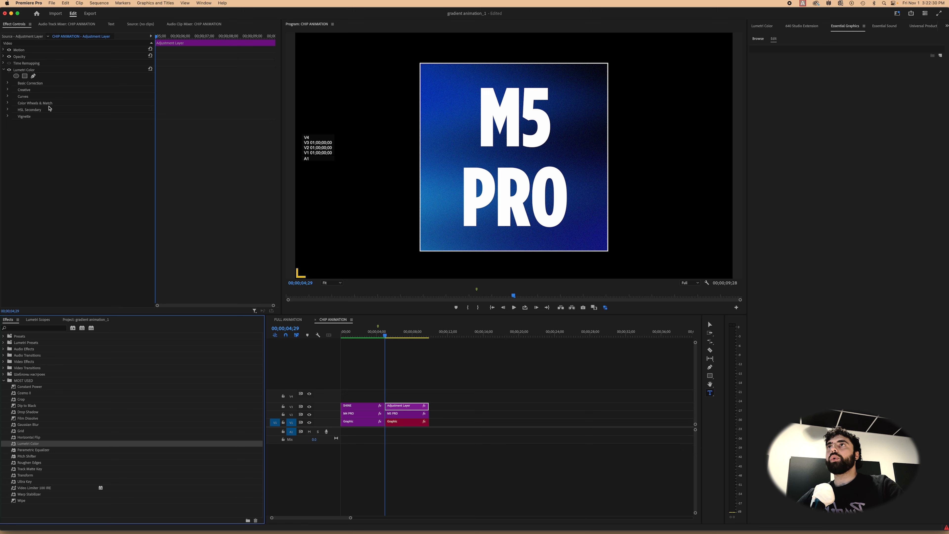
# Draw a closed, four-point freeform mask on the Lumetri Color effect as a diagonal band from the square's upper-left to its lower-right corner.
pyautogui.click(34, 76)
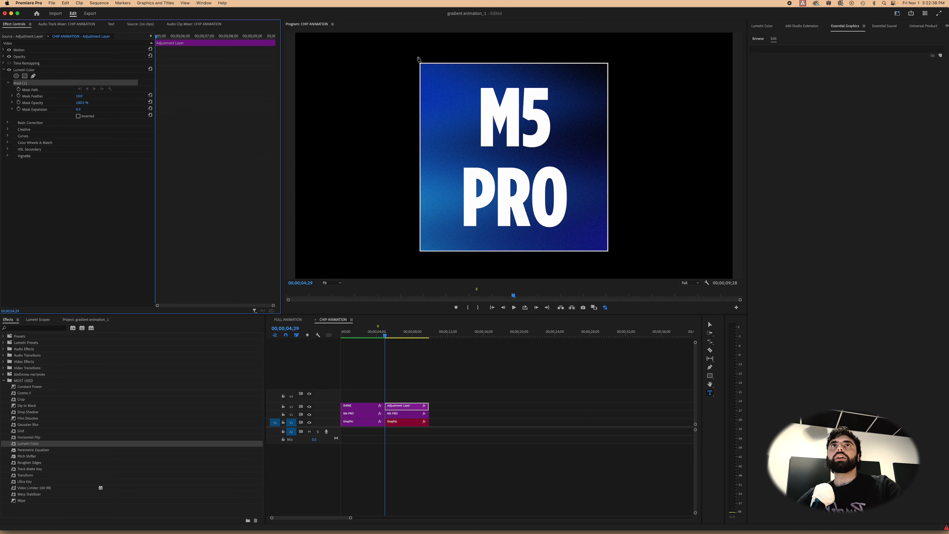
pyautogui.click(402, 45)
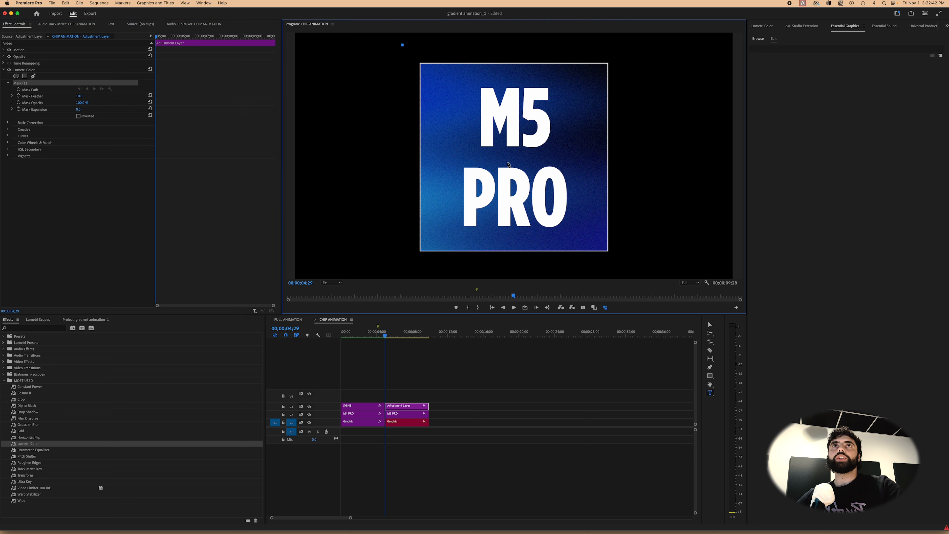
pyautogui.click(634, 269)
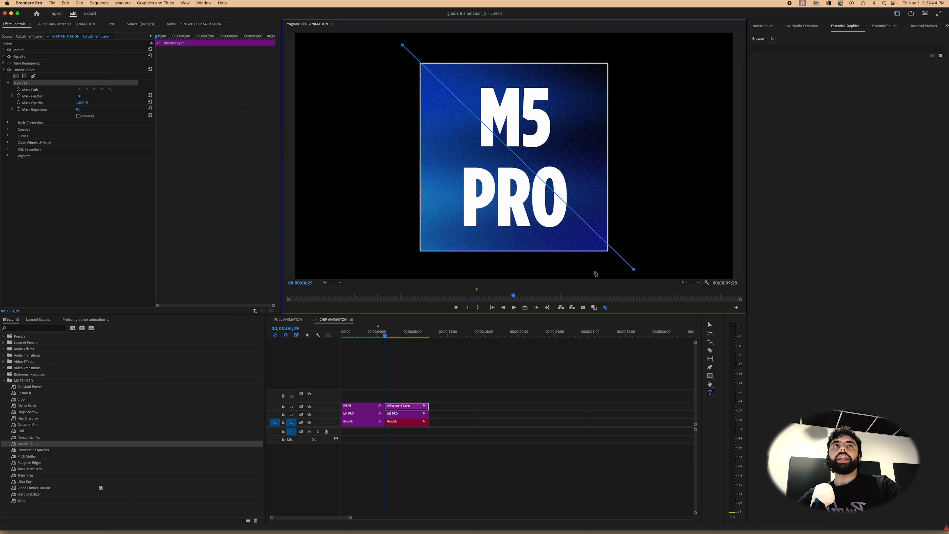
pyautogui.click(569, 271)
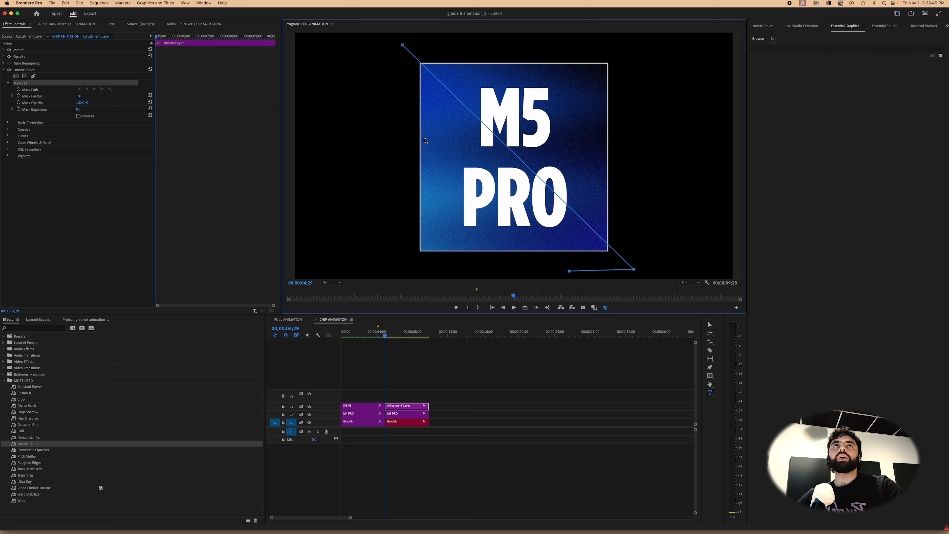
pyautogui.click(392, 96)
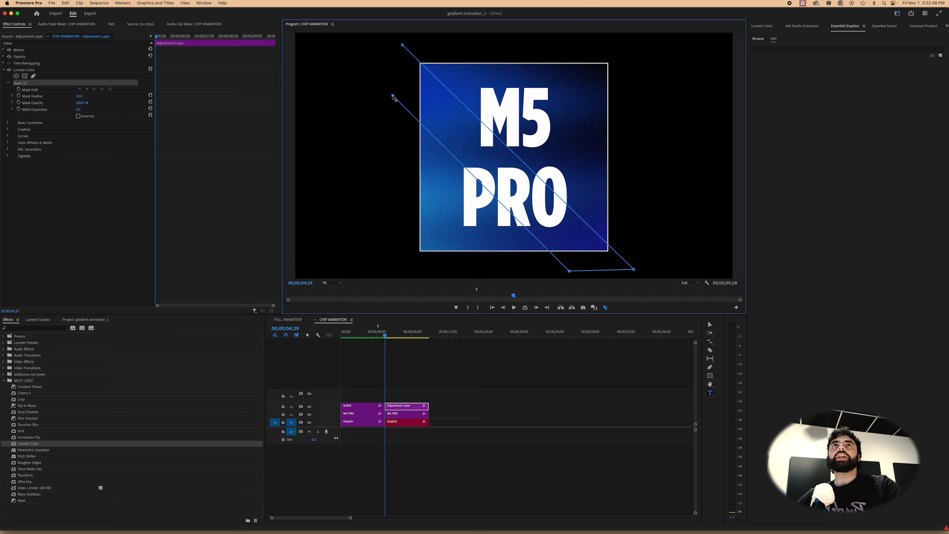
pyautogui.click(402, 45)
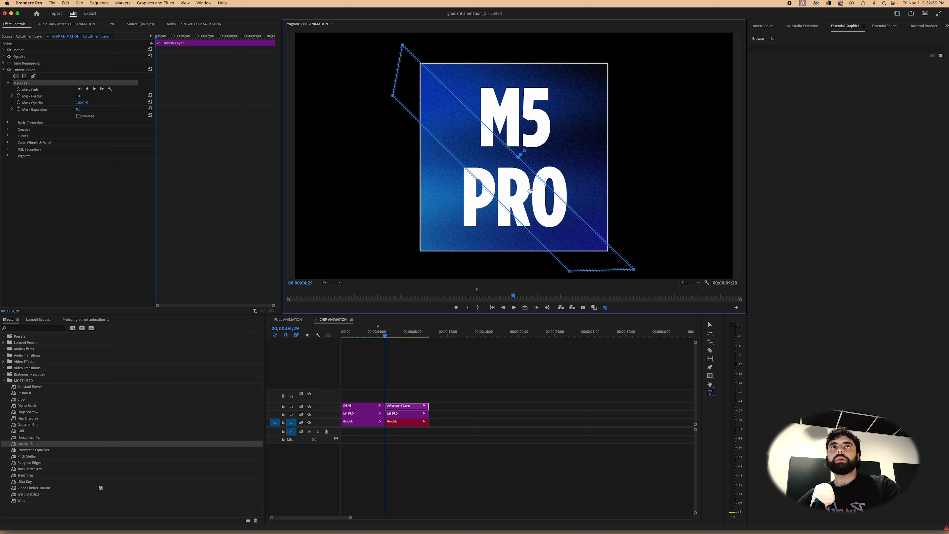
# Move the mask completely off the square to its lower left and start Mask Path keyframing at 00;00;04;29.
pyautogui.moveTo(527, 191); pyautogui.dragTo(407, 282)
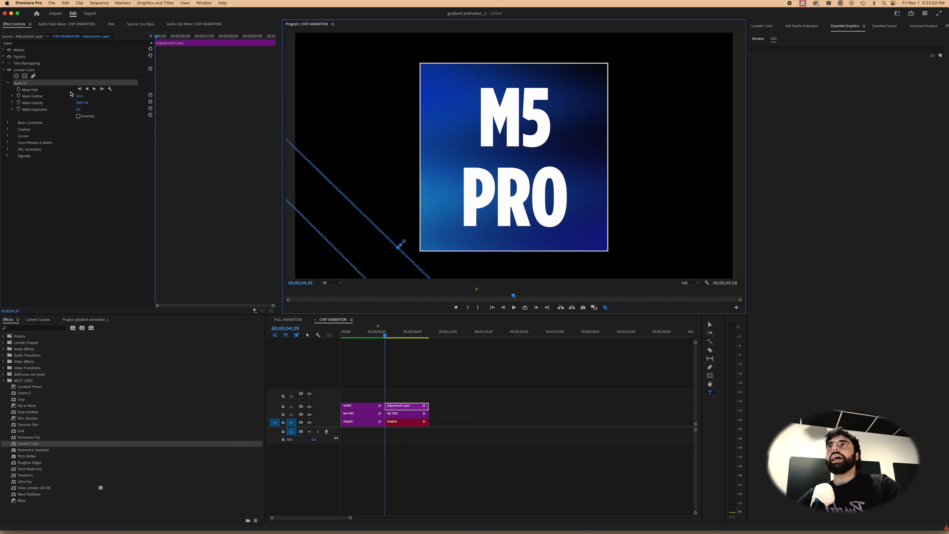
pyautogui.click(19, 90)
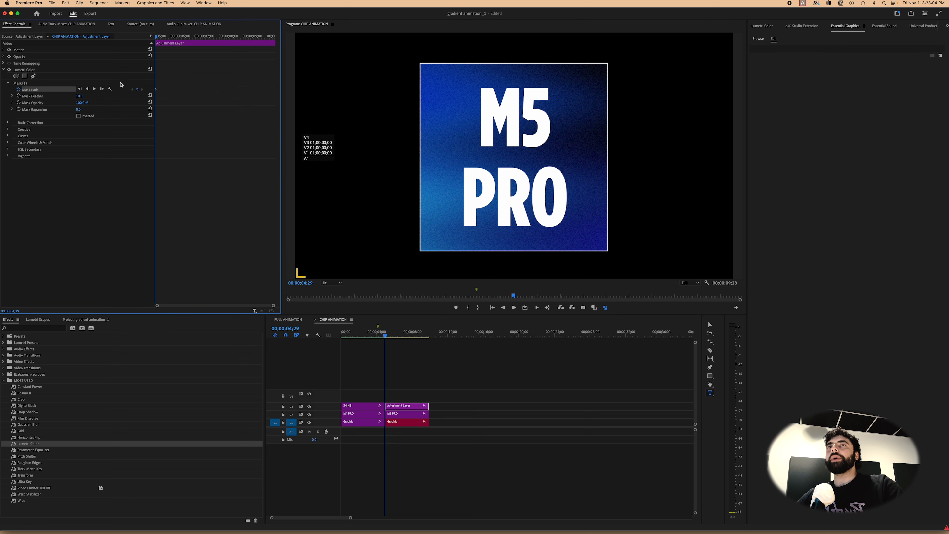
pyautogui.click(34, 83)
pyautogui.click(33, 84)
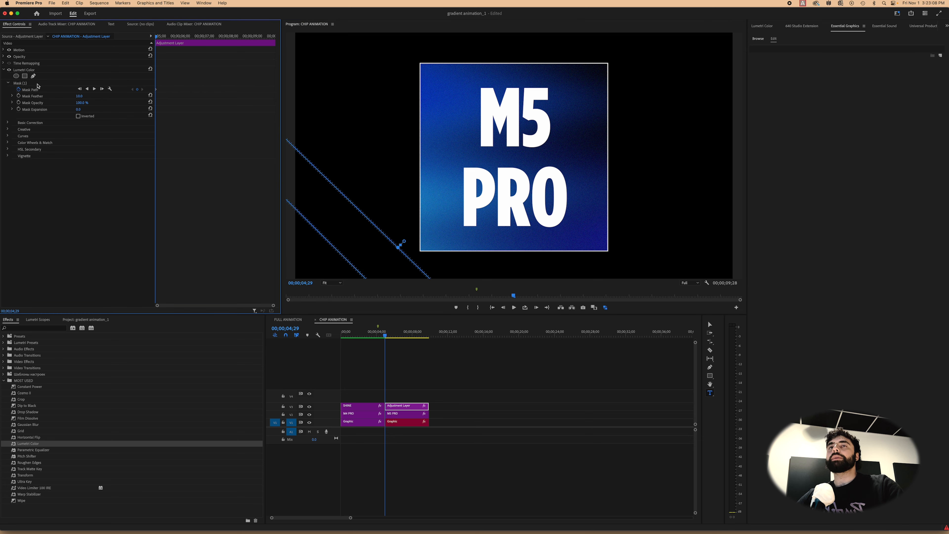
# Keyframe the mask path at the clip's end, 00;00;09;27, with the diagonal band moved past the square's upper-right corner.
pyautogui.click(430, 333)
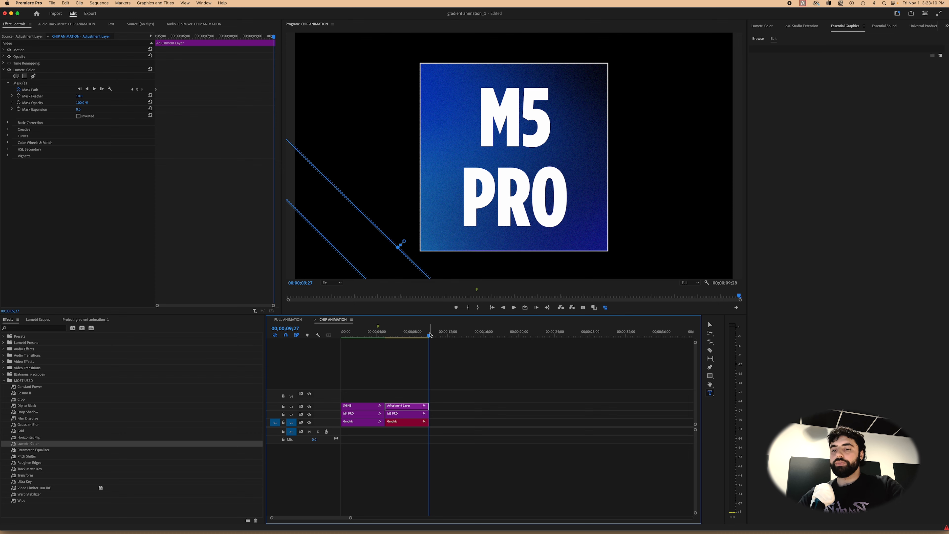
pyautogui.press('=')
pyautogui.press('=')
pyautogui.press('=')
pyautogui.press('=')
pyautogui.press('=')
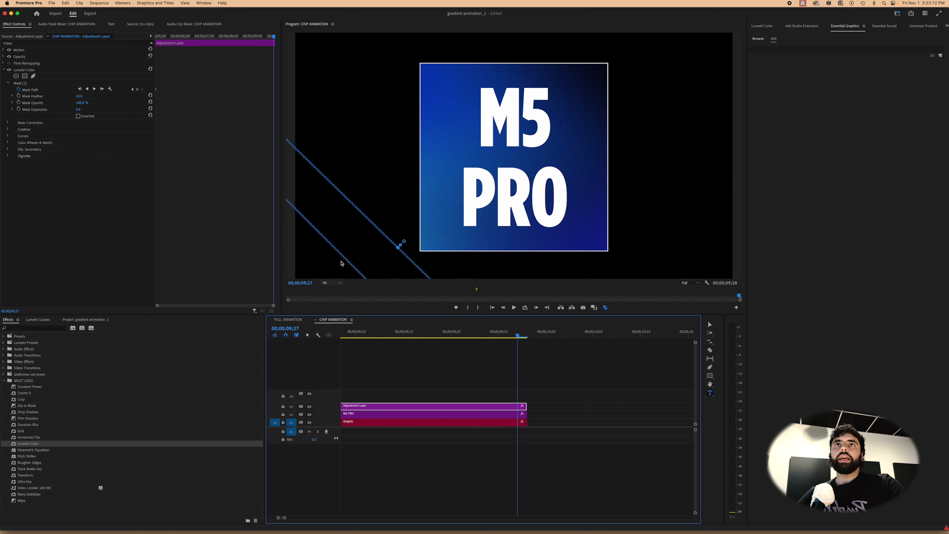
pyautogui.moveTo(370, 240); pyautogui.dragTo(651, 33)
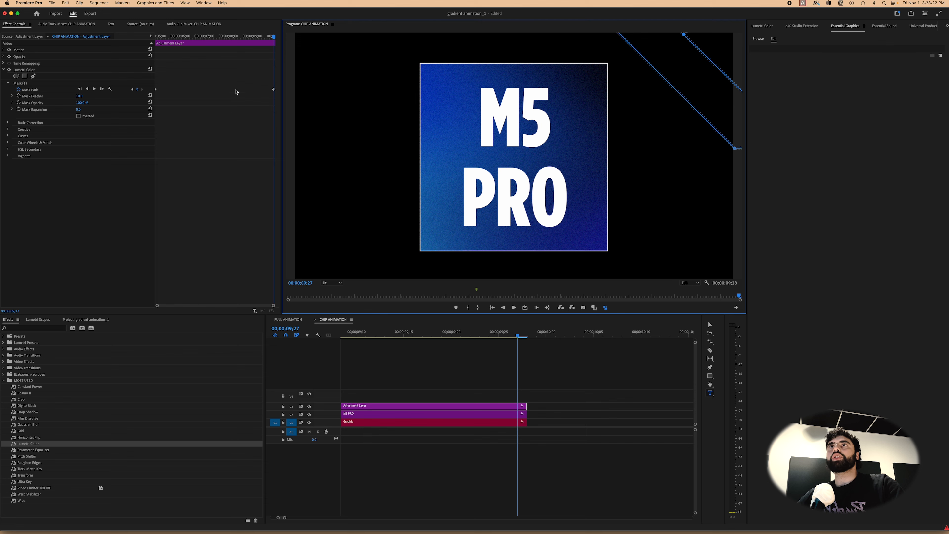
# Move the playhead to 00;00;07;20, where the mask crosses the square, and show the Lumetri Basic Correction controls.
pyautogui.moveTo(218, 34)
pyautogui.mouseDown()
pyautogui.moveTo(257, 33)
pyautogui.moveTo(171, 35)
pyautogui.moveTo(250, 35)
pyautogui.moveTo(220, 35)
pyautogui.mouseUp()
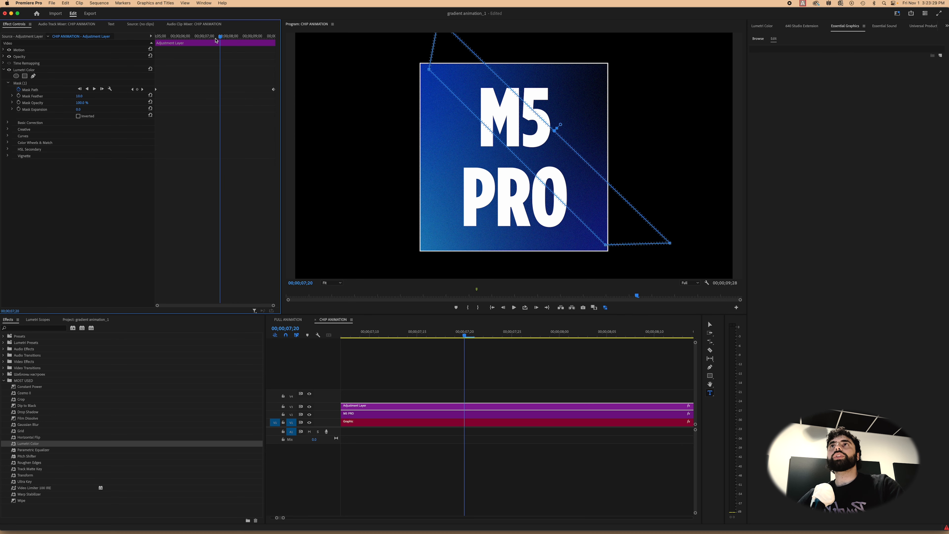
pyautogui.click(8, 123)
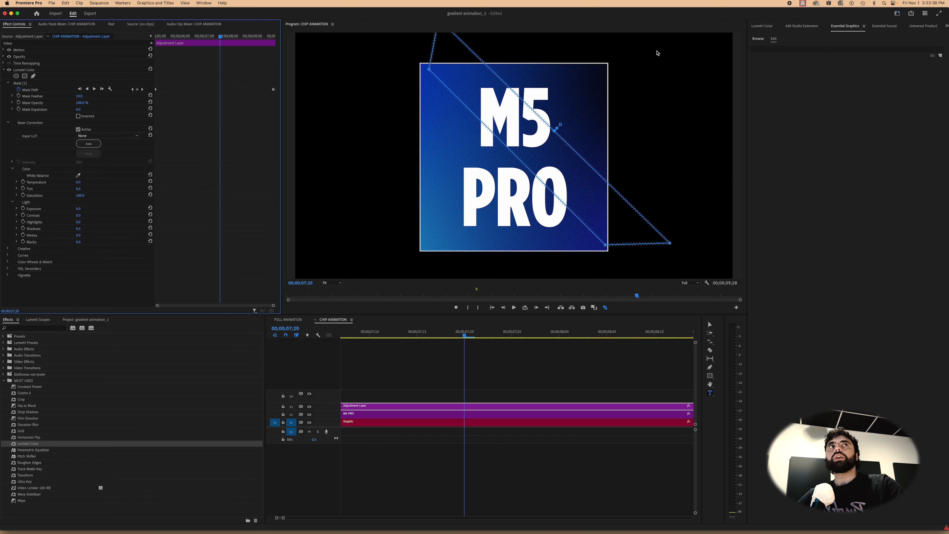
pyautogui.click(763, 27)
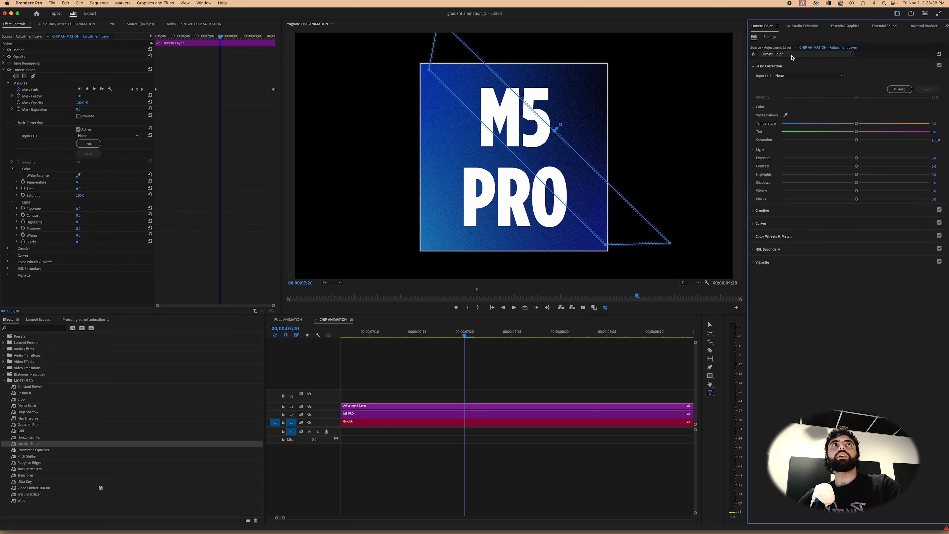
# Rename the adjustment layer's Lumetri Color effect as SHINE.
pyautogui.click(33, 72)
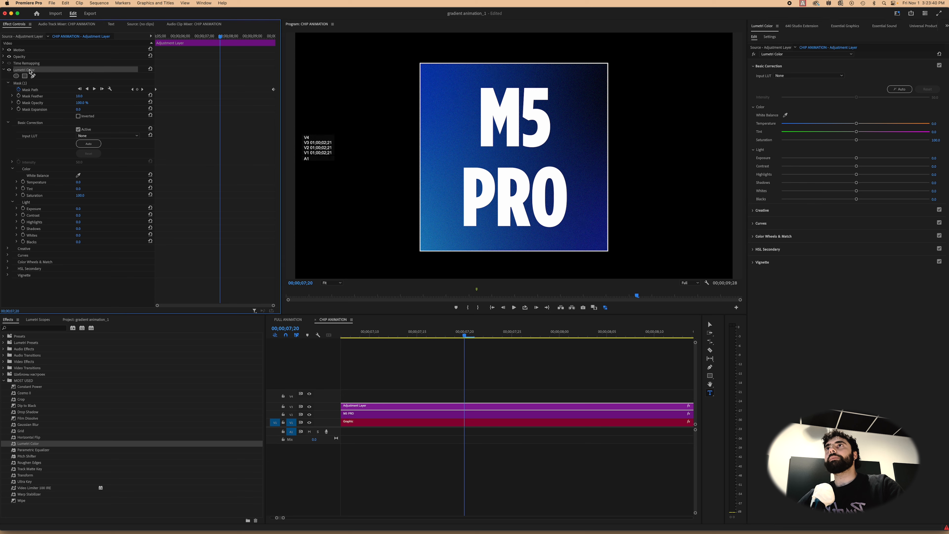
pyautogui.rightClick(33, 73)
pyautogui.rightClick(33, 72)
pyautogui.click(43, 77)
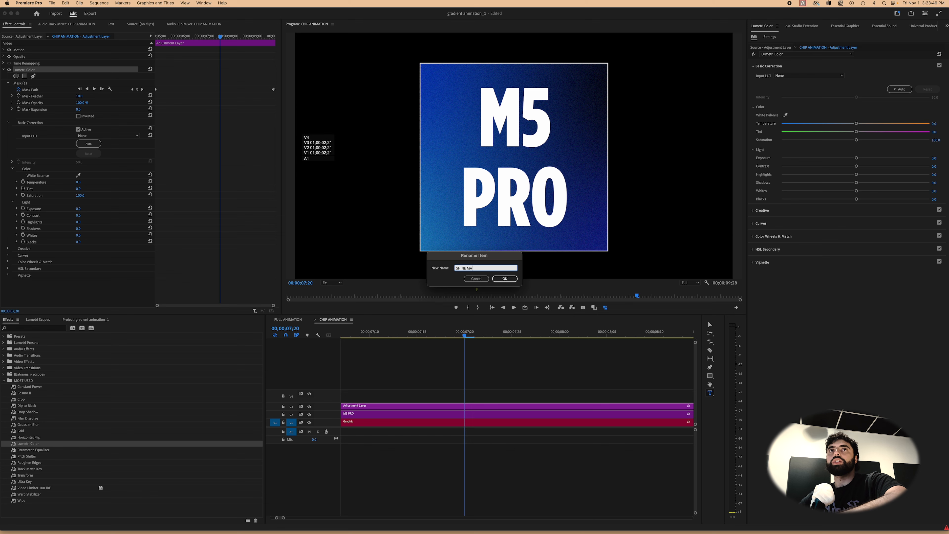
pyautogui.press('Return')
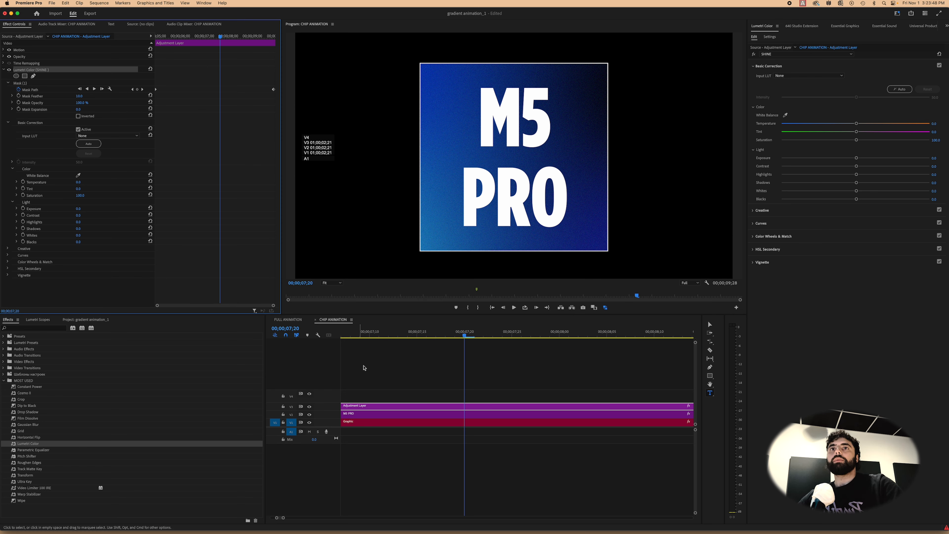
# Rename the adjustment layer clip on V3 as SHINE.
pyautogui.click(362, 396)
pyautogui.click(359, 406)
pyautogui.rightClick(361, 406)
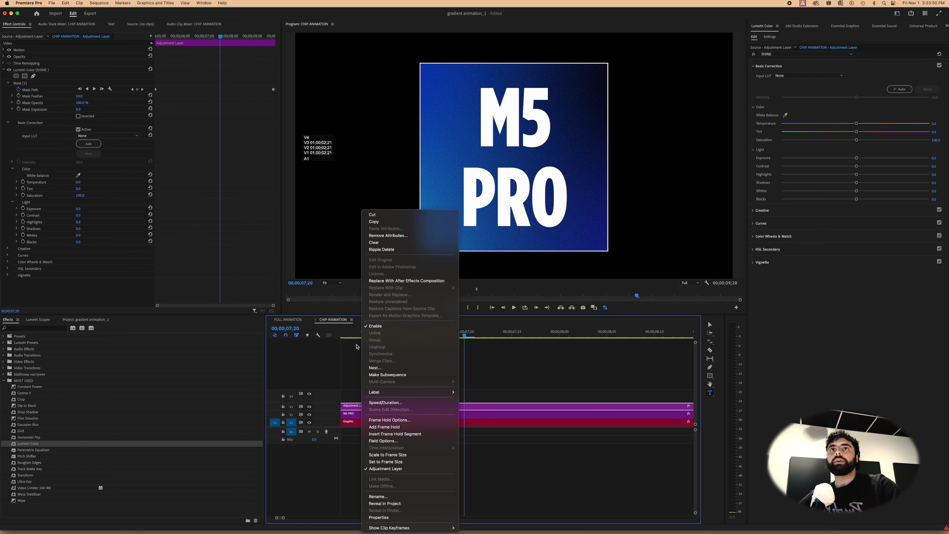
pyautogui.click(358, 385)
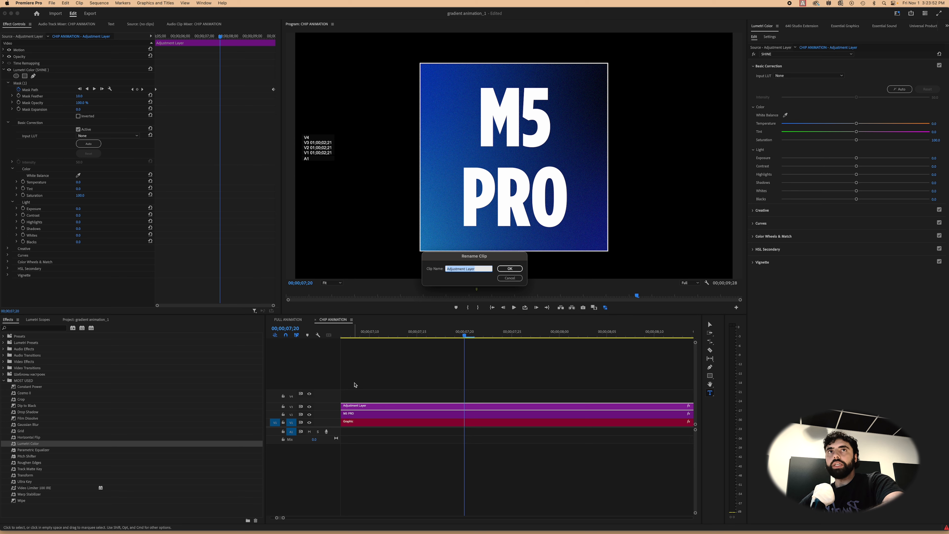
pyautogui.write('SHINE')
pyautogui.press('Return')
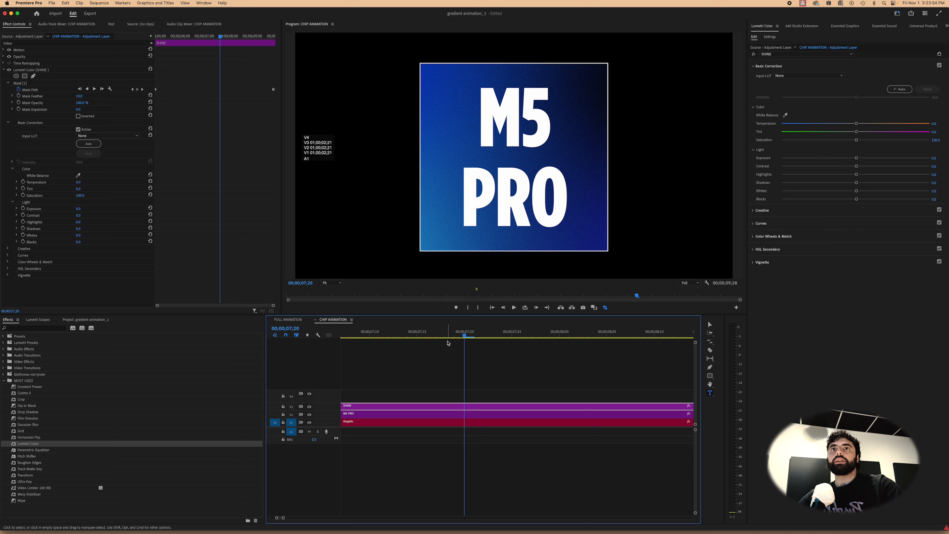
pyautogui.click(395, 383)
pyautogui.click(368, 408)
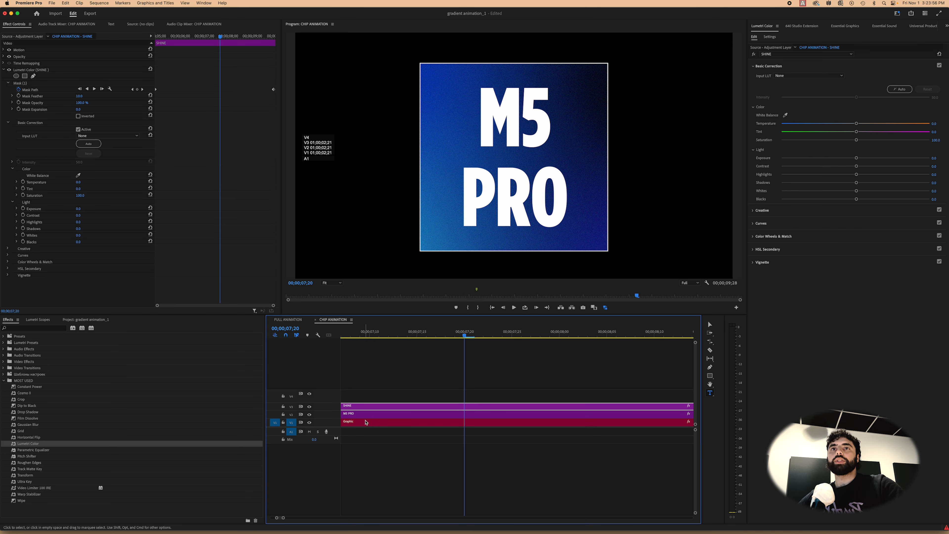
pyautogui.click(365, 420)
pyautogui.click(372, 413)
pyautogui.click(377, 407)
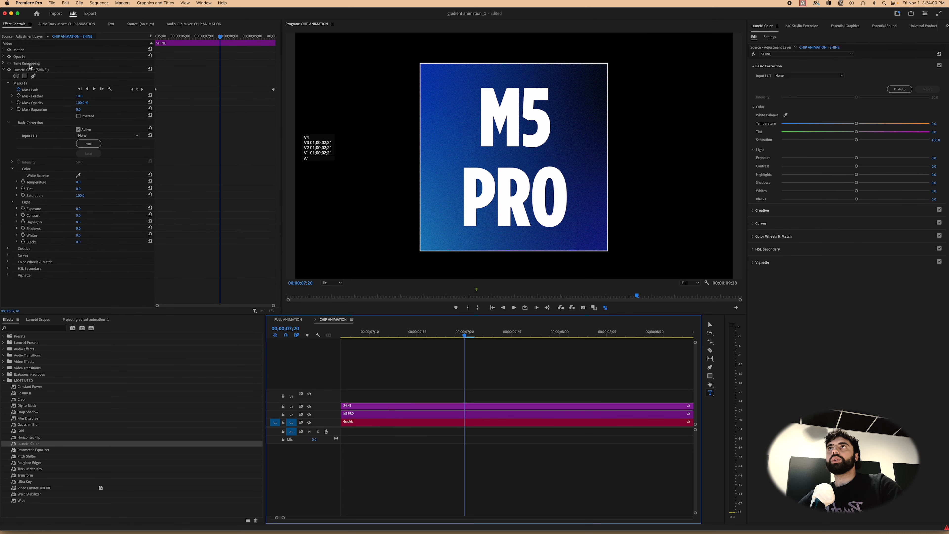
# Brighten the masked band by setting Highlights to 150 and raising Whites, then check the shine without the mask outline.
pyautogui.click(34, 71)
pyautogui.click(32, 84)
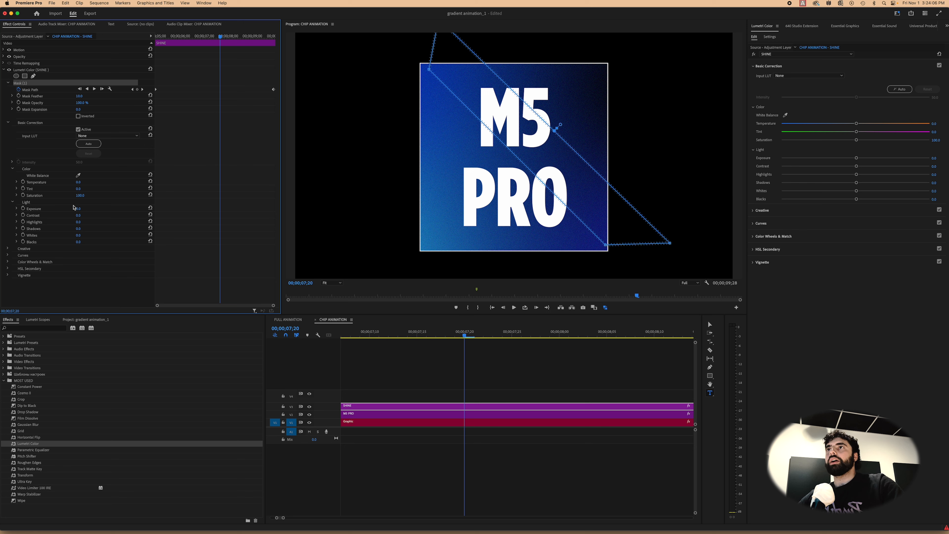
pyautogui.moveTo(80, 223); pyautogui.dragTo(99, 223)
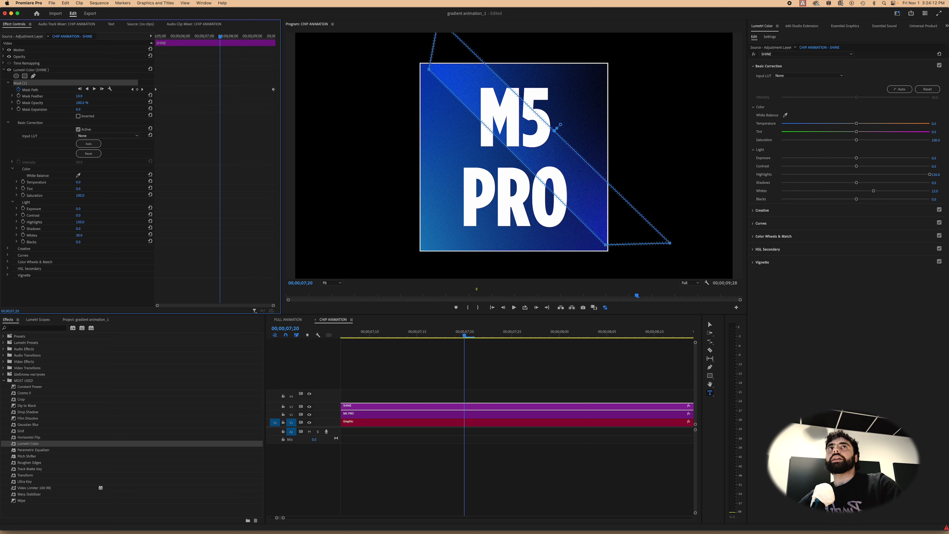
pyautogui.moveTo(78, 236); pyautogui.dragTo(101, 235)
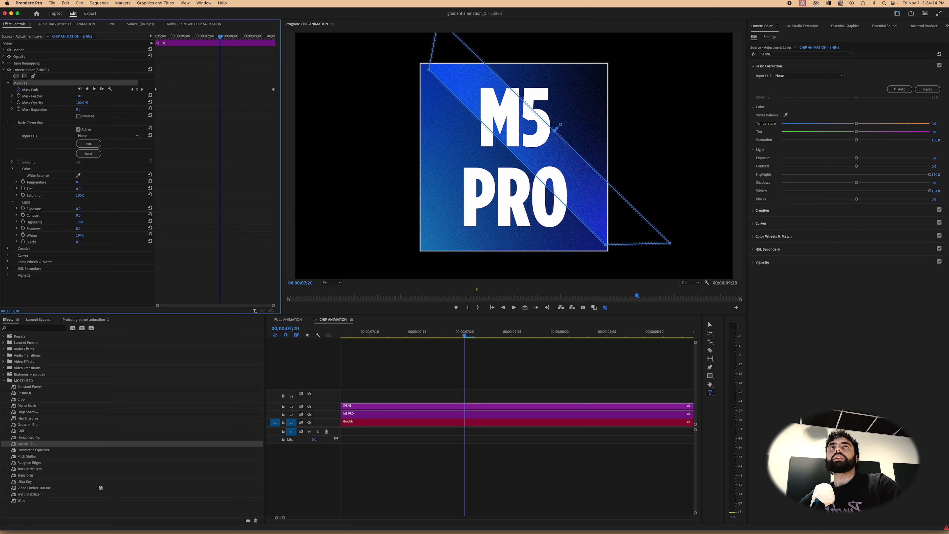
pyautogui.click(487, 355)
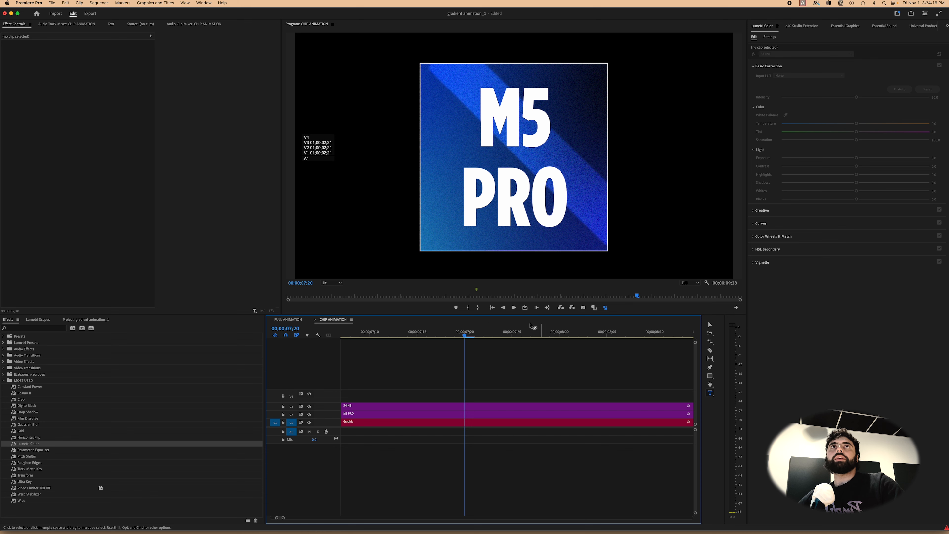
pyautogui.click(446, 333)
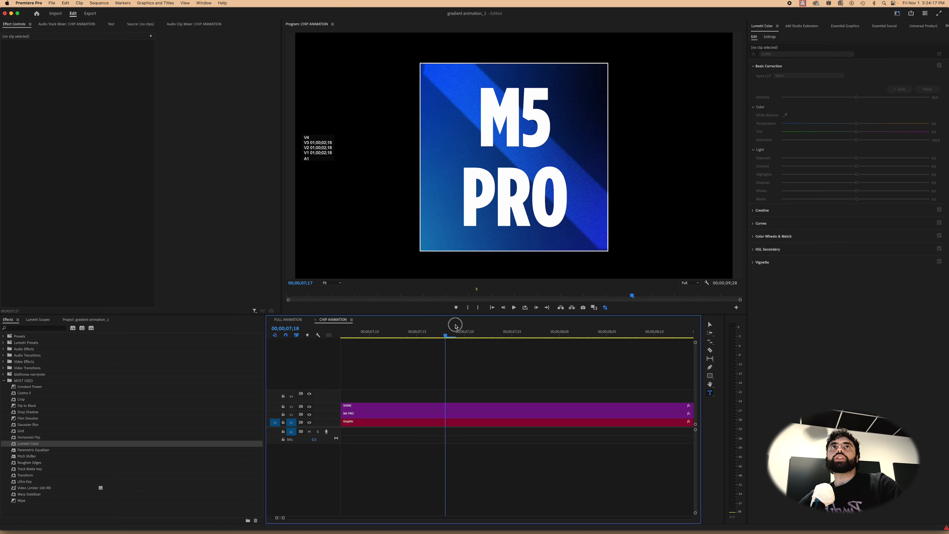
# Soften and widen the shine mask on the SHINE clip with a feather of about 143 and an expansion of about 108.
pyautogui.click(398, 410)
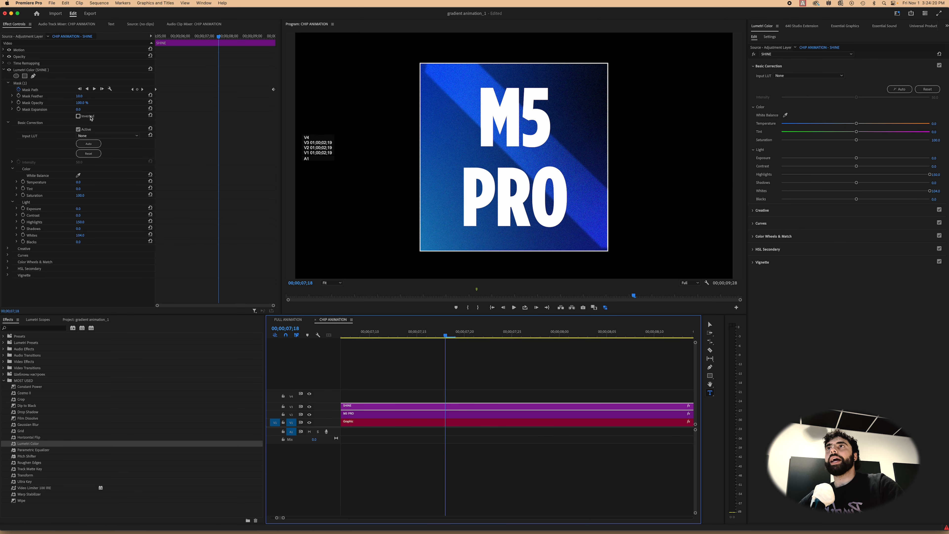
pyautogui.moveTo(86, 99); pyautogui.dragTo(131, 98)
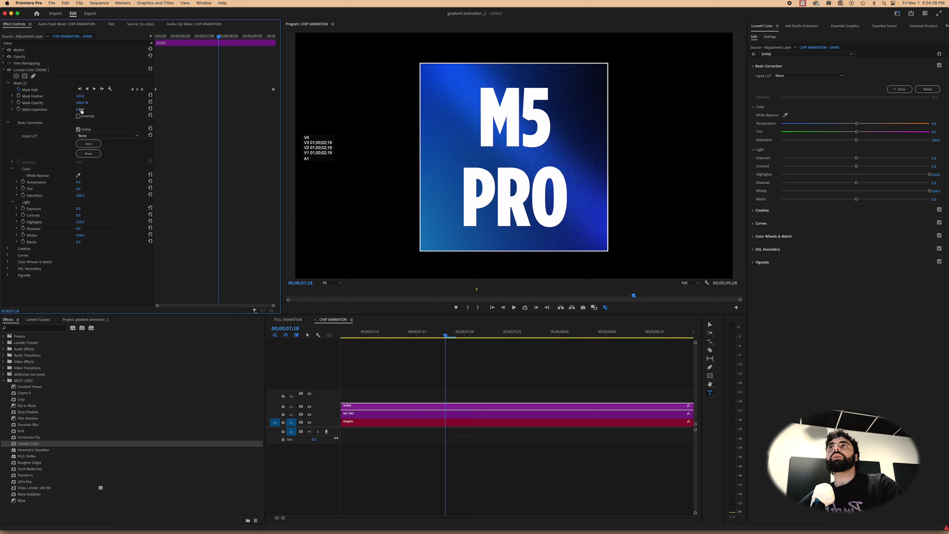
pyautogui.moveTo(79, 109)
pyautogui.mouseDown()
pyautogui.moveTo(113, 109)
pyautogui.moveTo(86, 110)
pyautogui.mouseUp()
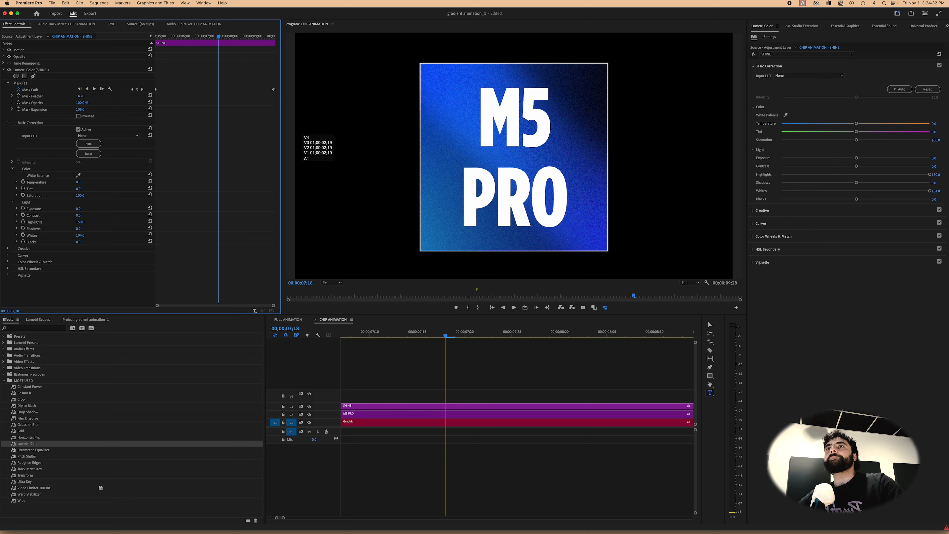
# Try a much lower Whites value for the shine, then set Whites to 150.
pyautogui.moveTo(80, 235); pyautogui.dragTo(30, 235)
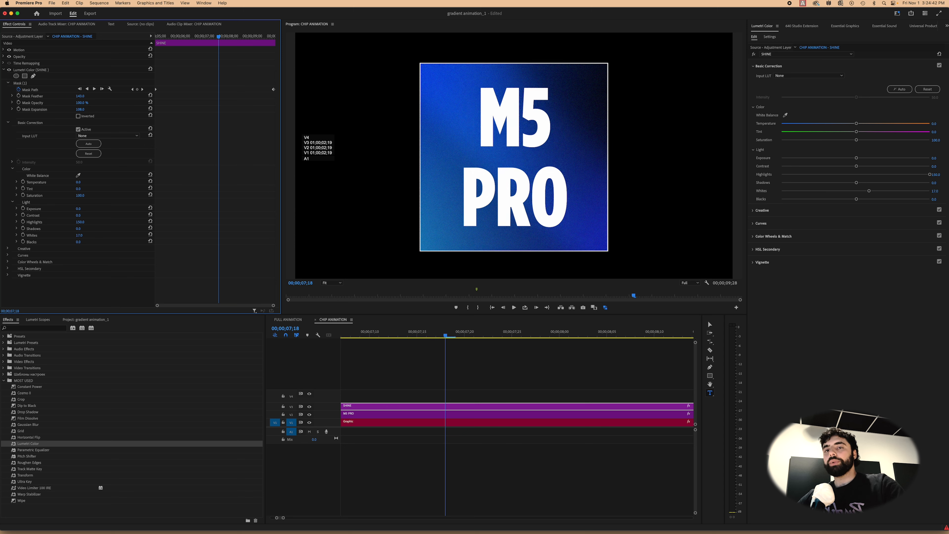
pyautogui.moveTo(79, 236); pyautogui.dragTo(120, 235)
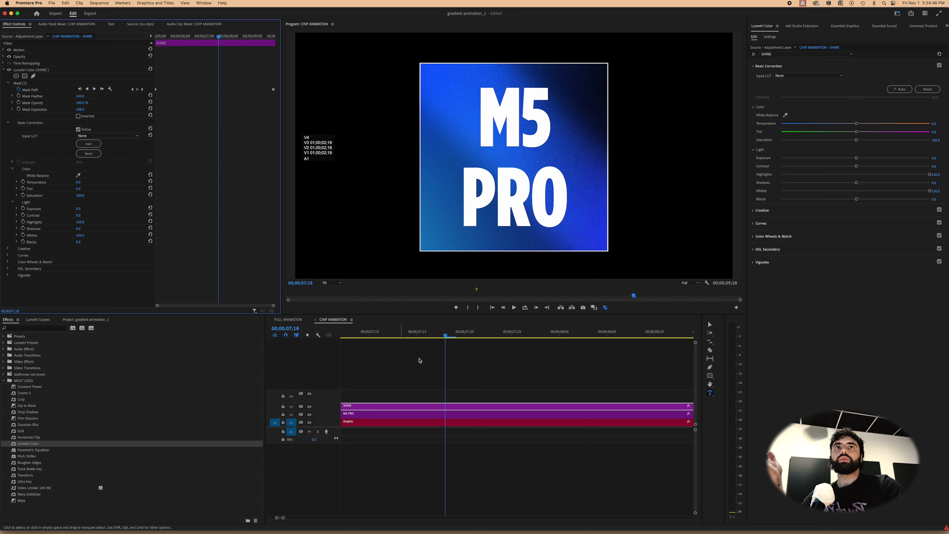
# Play back the second chip section of the timeline to review the shine sweeping across the M5 PRO square.
pyautogui.moveTo(448, 334); pyautogui.dragTo(513, 331)
pyautogui.press('-')
pyautogui.press('-')
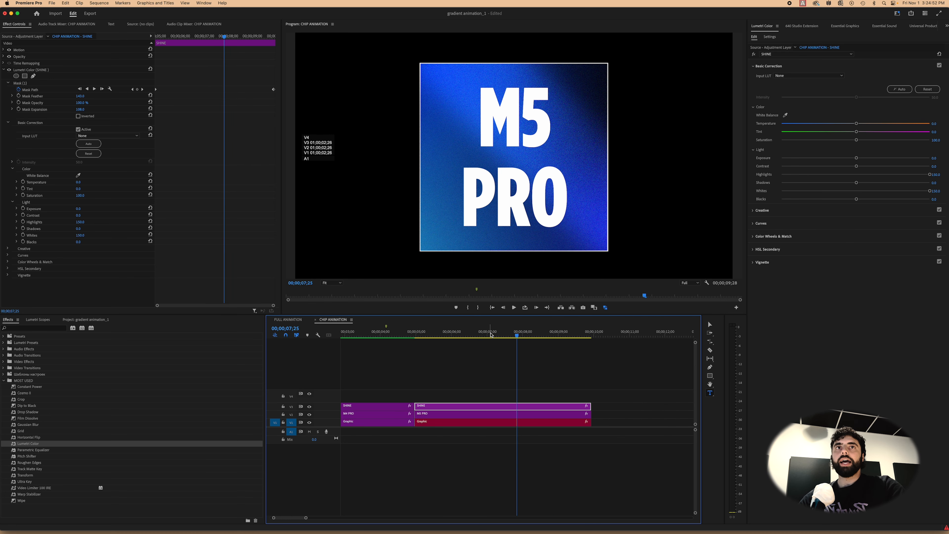
pyautogui.press('-')
pyautogui.click(444, 333)
pyautogui.press('space')
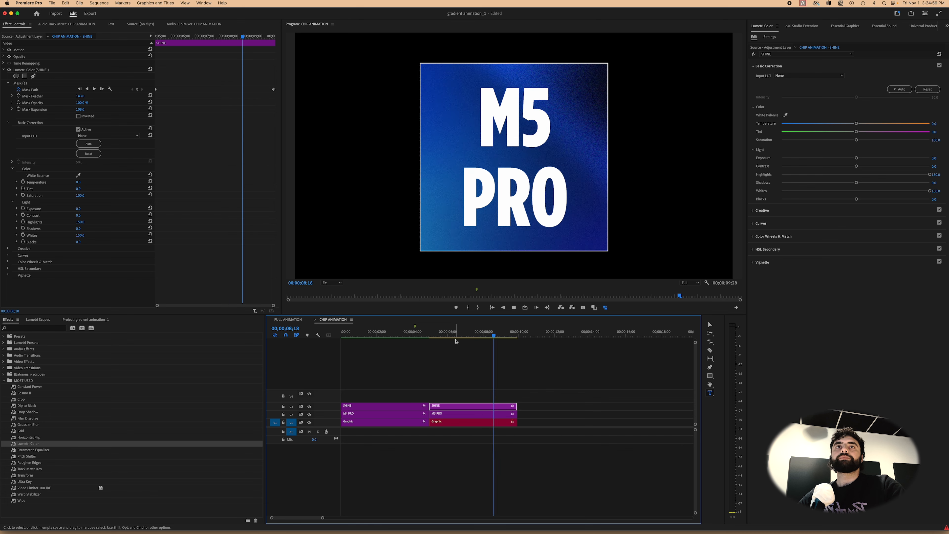
# Widen the shine mask to a Mask Expansion of about 221 and play back the M5 PRO section to check it.
pyautogui.moveTo(456, 338); pyautogui.dragTo(478, 336)
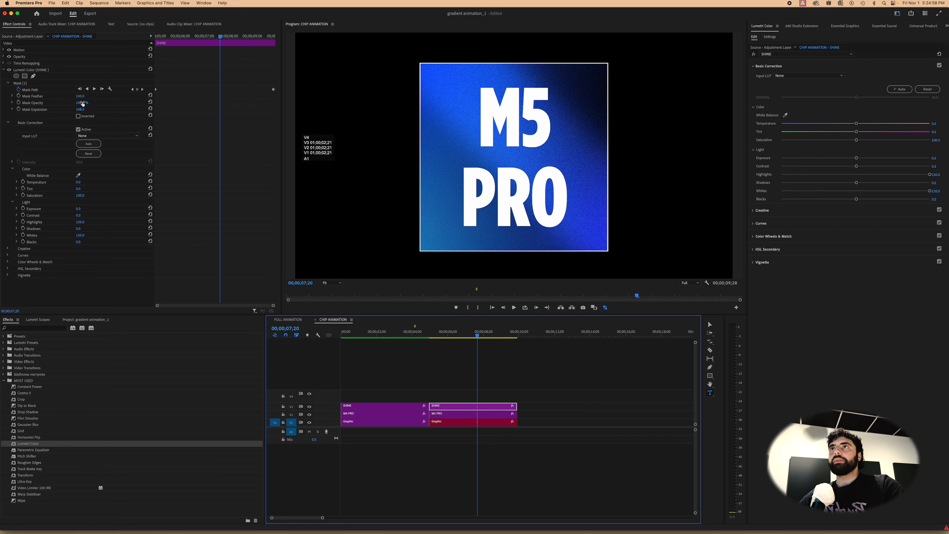
pyautogui.moveTo(81, 111); pyautogui.dragTo(148, 110)
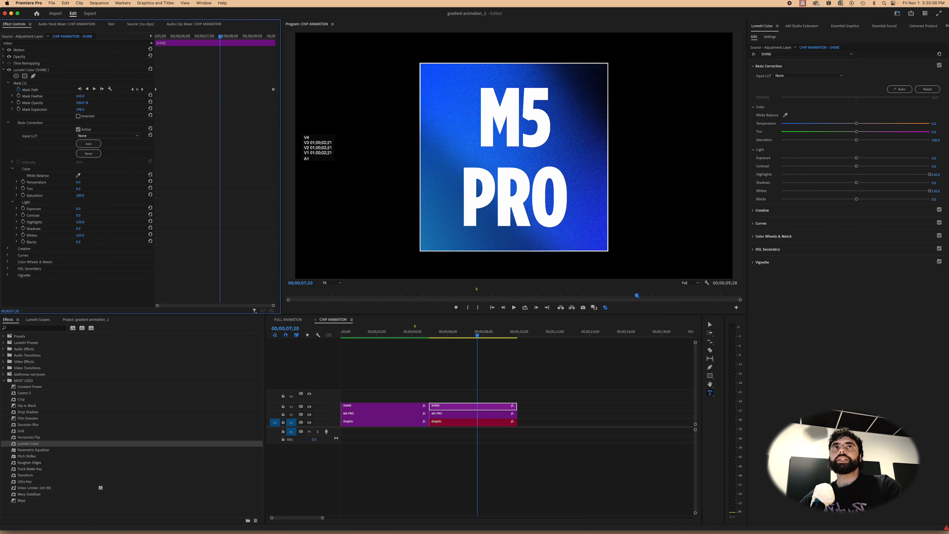
pyautogui.moveTo(81, 109); pyautogui.dragTo(87, 110)
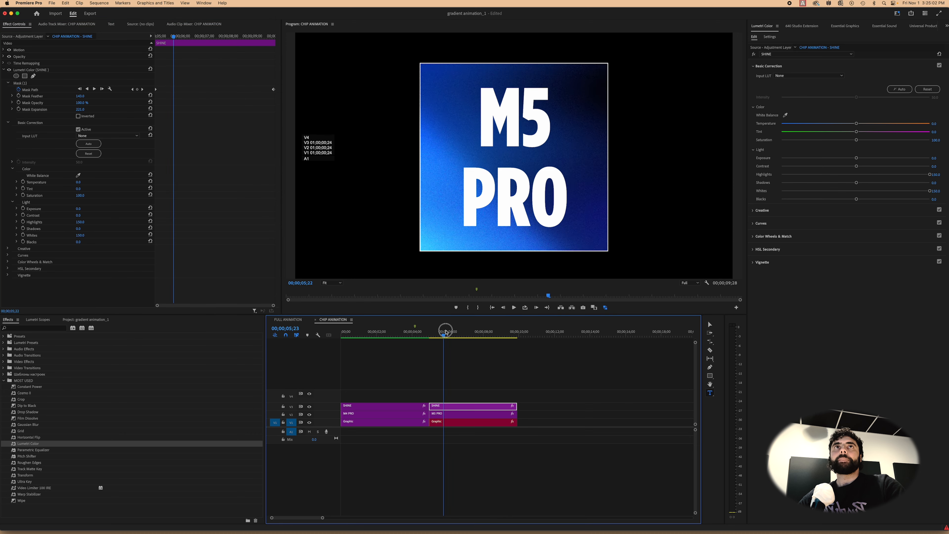
pyautogui.moveTo(447, 331)
pyautogui.mouseDown()
pyautogui.moveTo(504, 331)
pyautogui.moveTo(458, 330)
pyautogui.mouseUp()
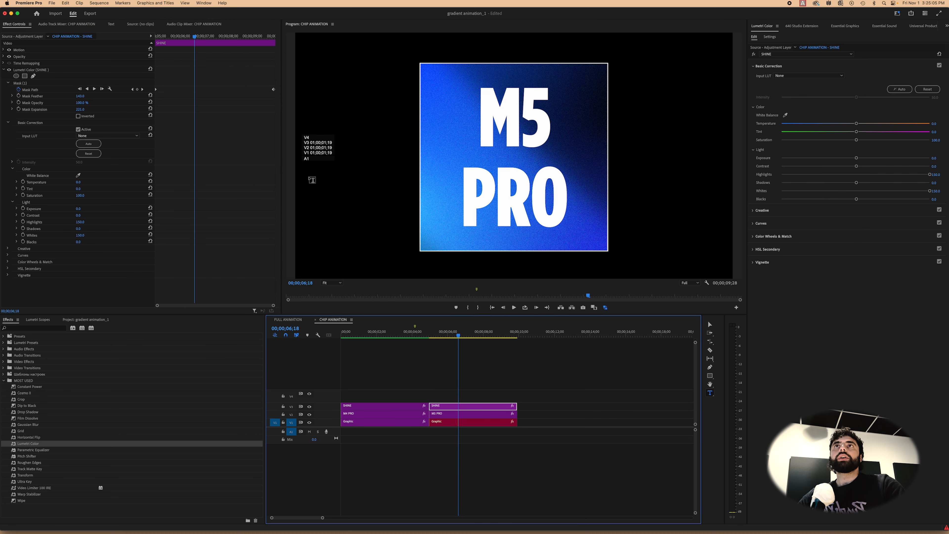
pyautogui.click(157, 90)
pyautogui.press('space')
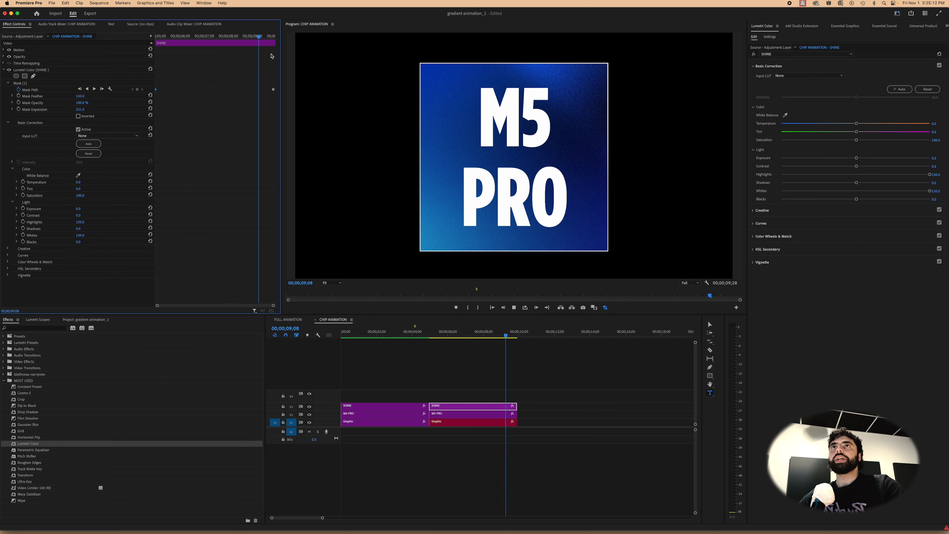
pyautogui.press('space')
pyautogui.rightClick(274, 90)
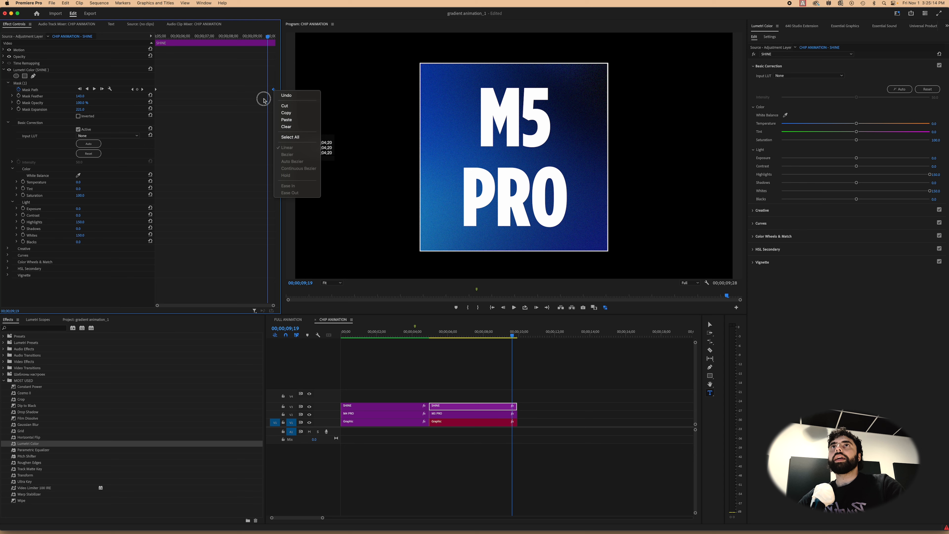
pyautogui.click(273, 90)
pyautogui.rightClick(273, 91)
pyautogui.click(253, 93)
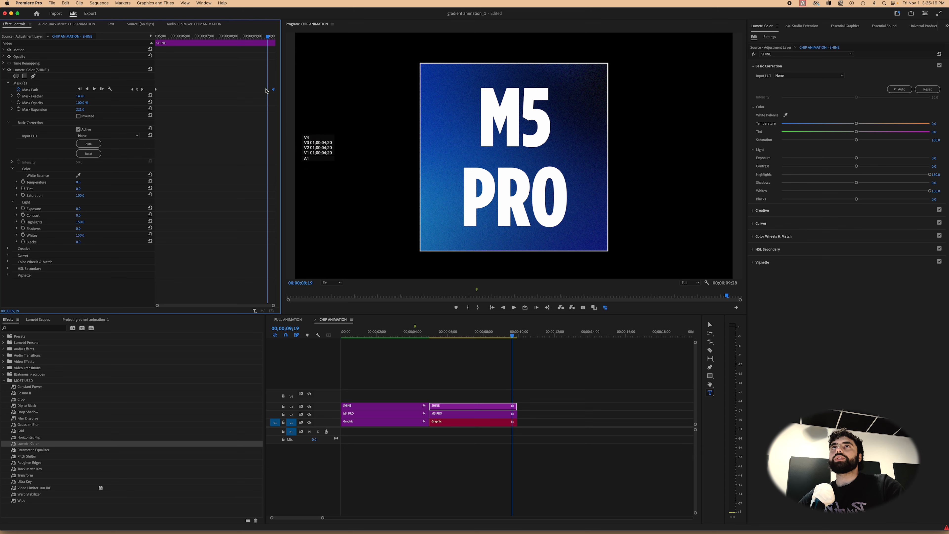
pyautogui.rightClick(274, 91)
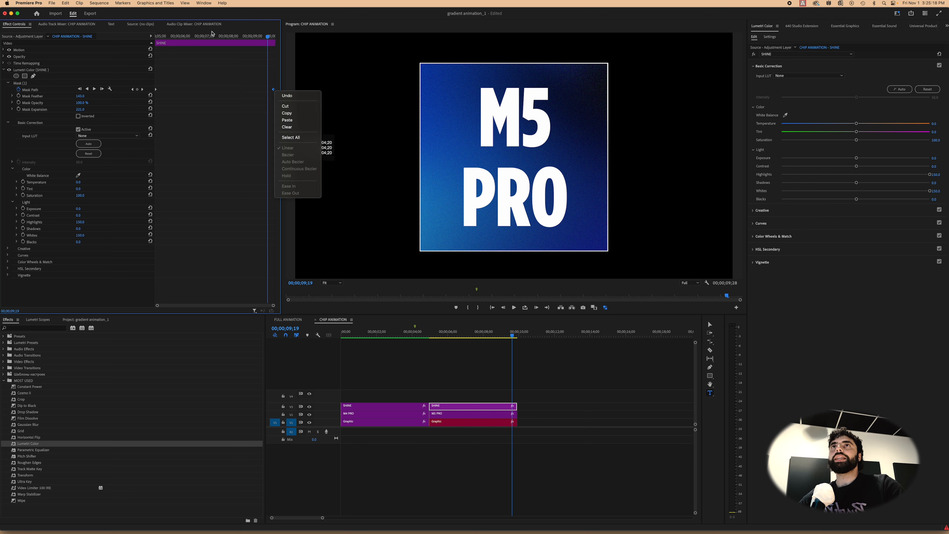
pyautogui.click(223, 32)
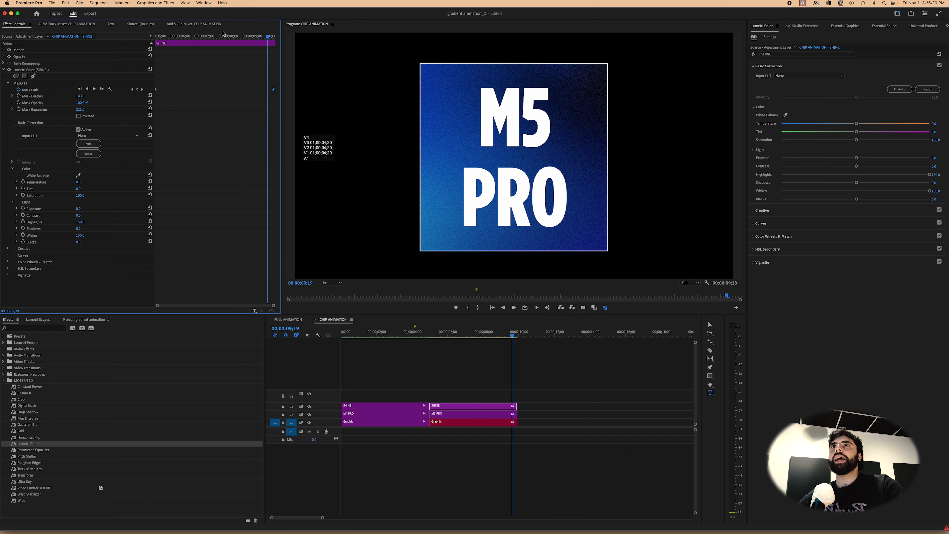
# Add a Mask Path keyframe at 00;00;07;16 on the SHINE clip and move it earlier to about the 6-second mark.
pyautogui.moveTo(219, 36)
pyautogui.mouseDown()
pyautogui.moveTo(167, 35)
pyautogui.moveTo(232, 36)
pyautogui.moveTo(166, 36)
pyautogui.moveTo(218, 32)
pyautogui.mouseUp()
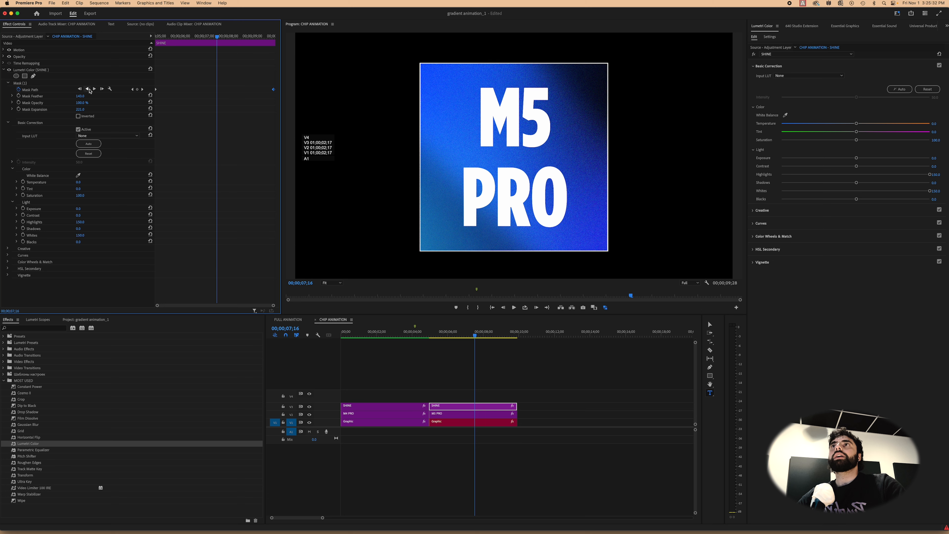
pyautogui.click(137, 90)
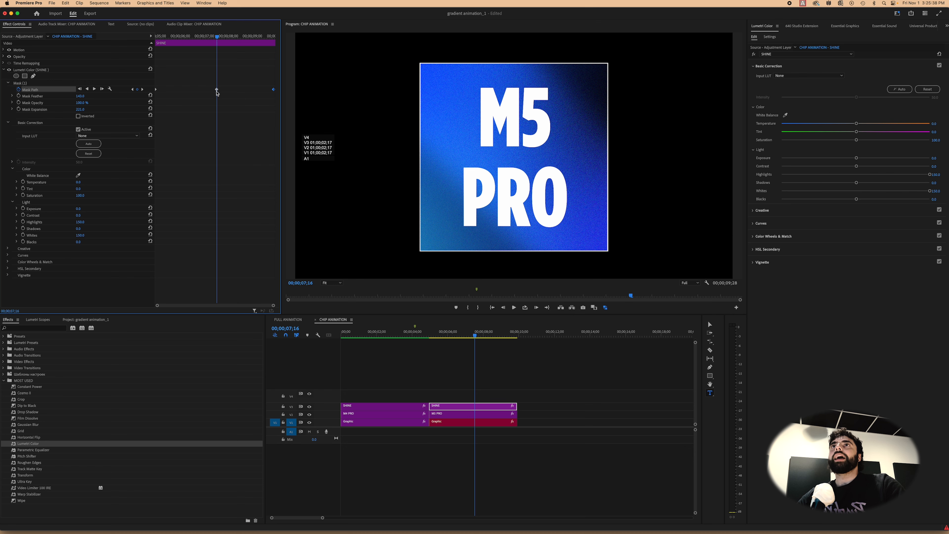
pyautogui.moveTo(216, 91); pyautogui.dragTo(181, 87)
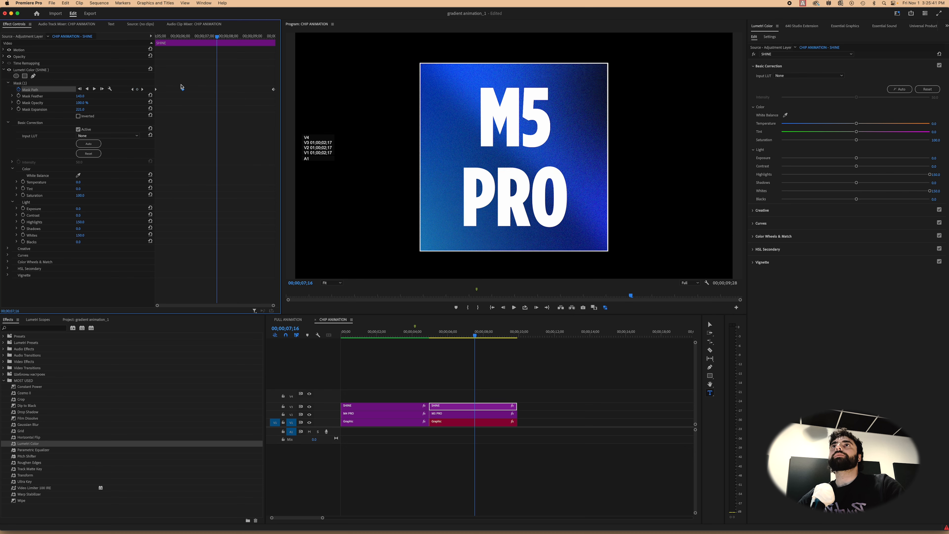
# Play back the M5 PRO section repeatedly to review the timing of the shine's sweep.
pyautogui.click(156, 35)
pyautogui.press('space')
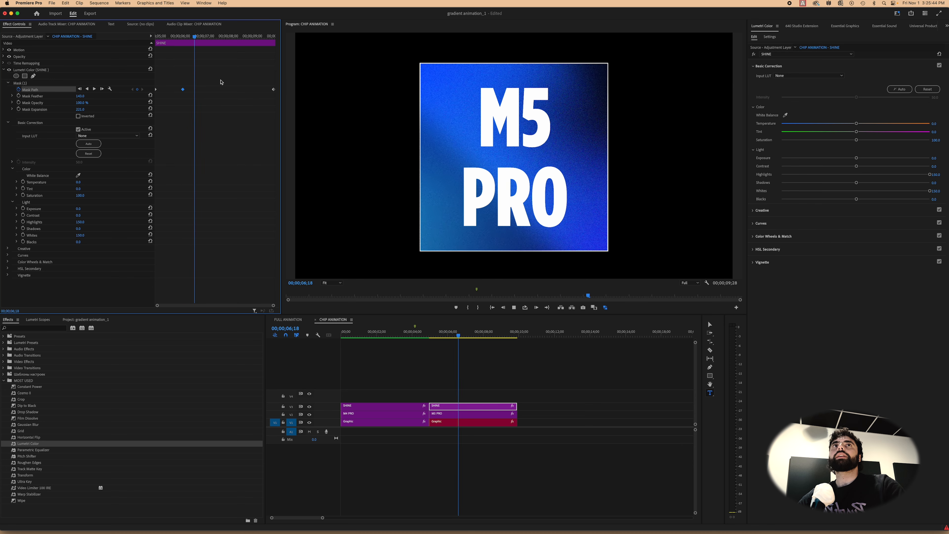
pyautogui.moveTo(224, 36); pyautogui.dragTo(168, 36)
pyautogui.press('space')
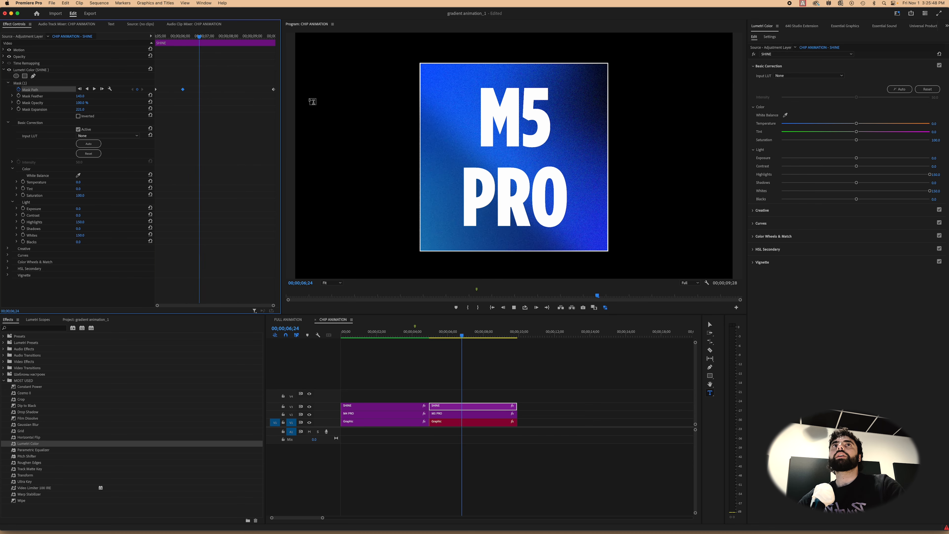
pyautogui.click(153, 32)
pyautogui.press('space')
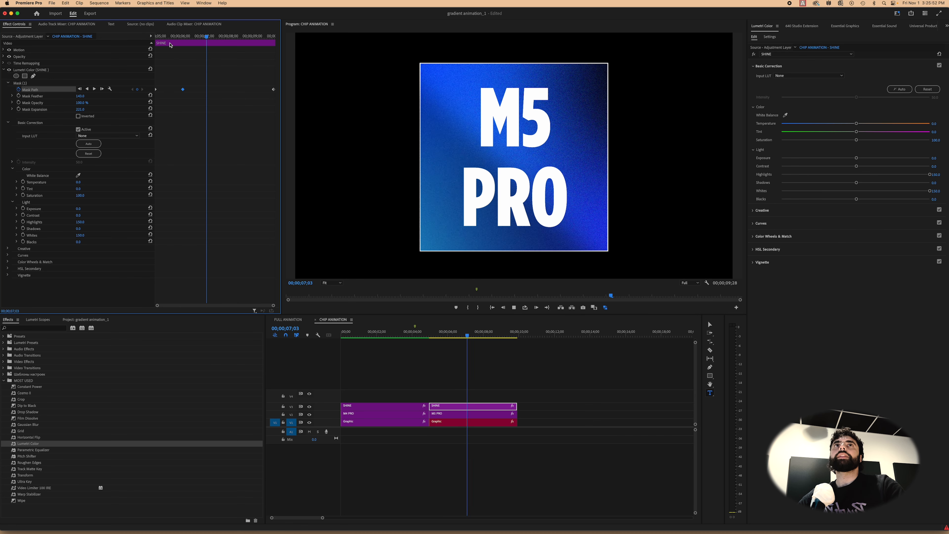
# Add another Mask Path keyframe at 00;00;05;16, shift it slightly later, and play back the shine.
pyautogui.click(210, 36)
pyautogui.moveTo(209, 37); pyautogui.dragTo(169, 41)
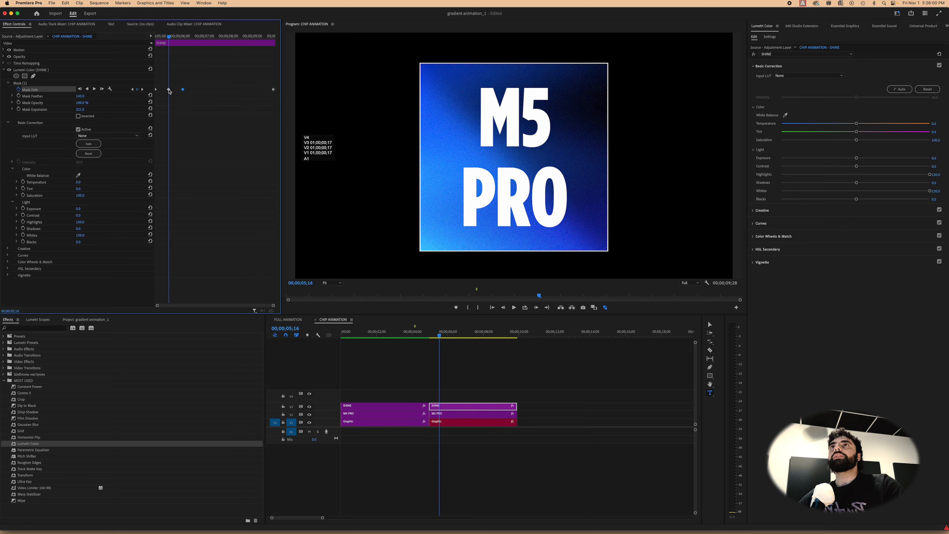
pyautogui.moveTo(169, 91); pyautogui.dragTo(176, 90)
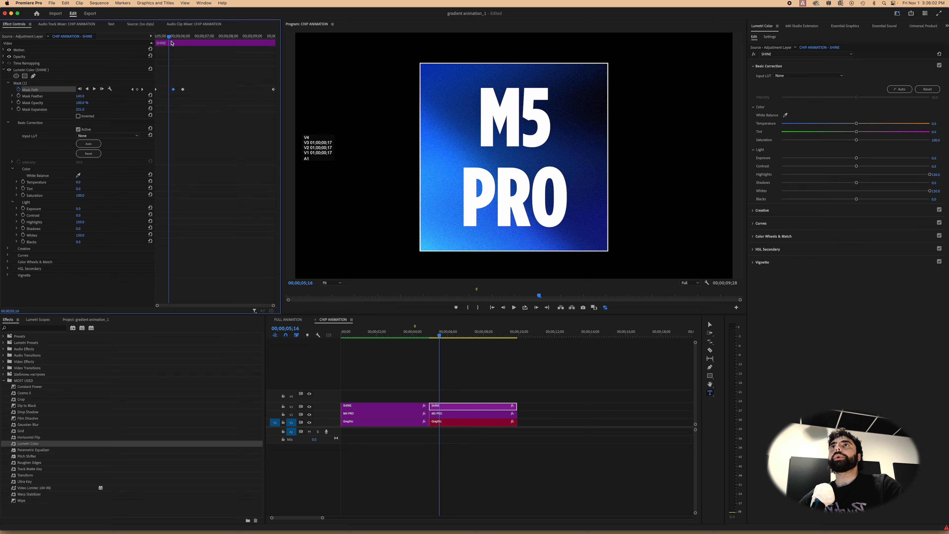
pyautogui.press('space')
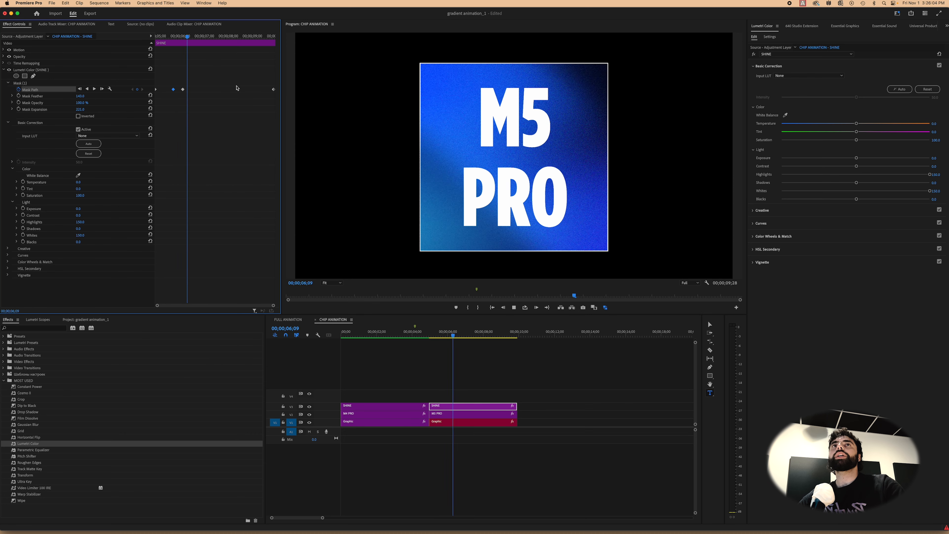
# Move the second Mask Path keyframe earlier to about 00;00;05;12 and replay the shine from the start of the clip.
pyautogui.click(171, 90)
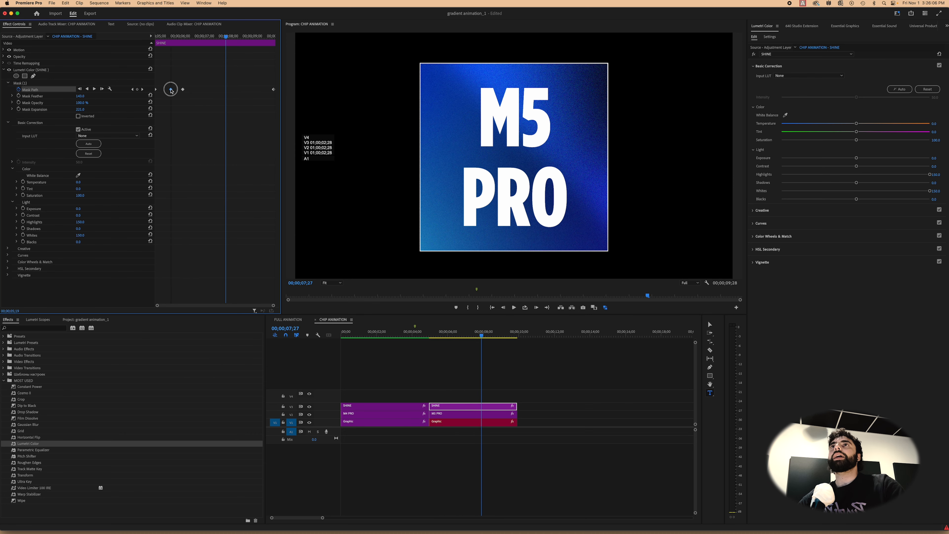
pyautogui.moveTo(171, 90); pyautogui.dragTo(165, 90)
pyautogui.press('Up')
pyautogui.press('space')
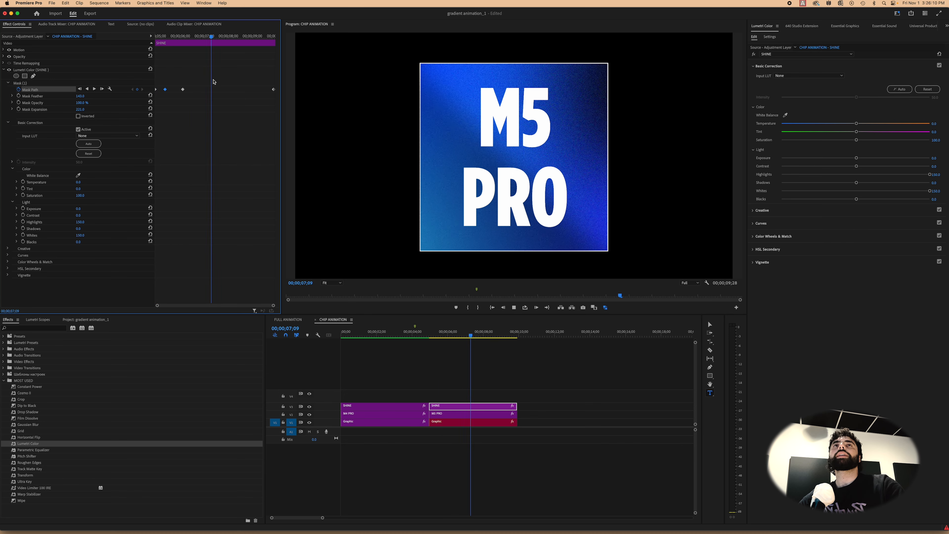
pyautogui.moveTo(164, 38); pyautogui.dragTo(156, 37)
pyautogui.press('space')
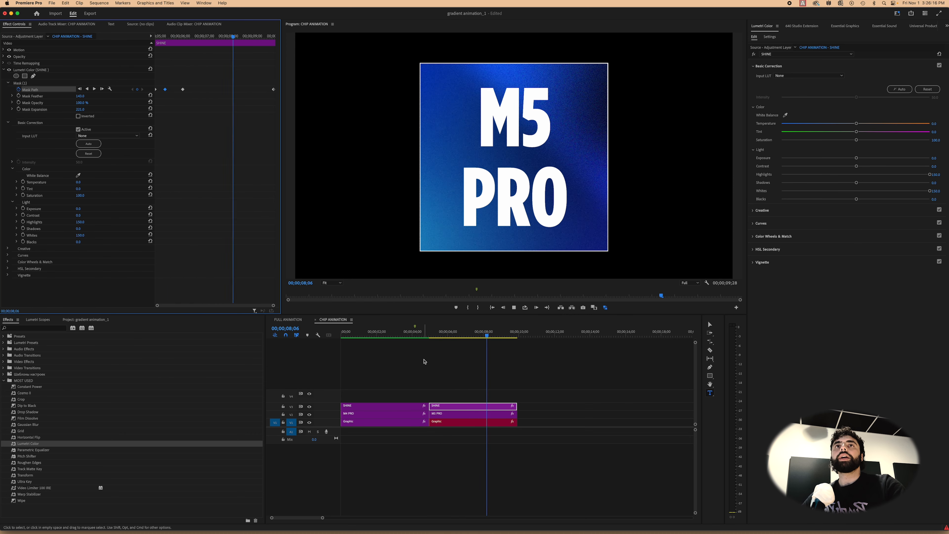
# Play the M4 PRO reference section and scrub back to the M5 PRO section to compare the two shines.
pyautogui.moveTo(389, 331); pyautogui.dragTo(370, 328)
pyautogui.press('space')
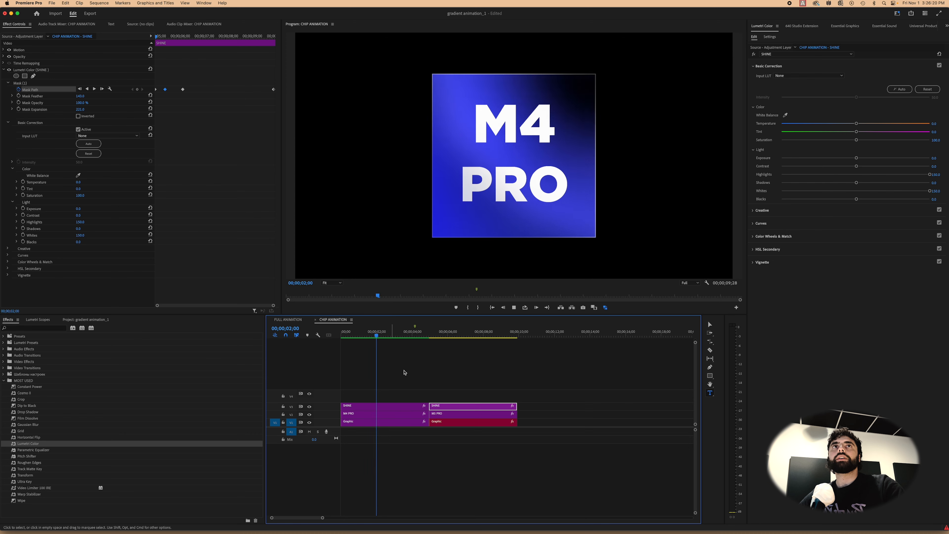
pyautogui.click(400, 331)
pyautogui.moveTo(399, 330); pyautogui.dragTo(449, 329)
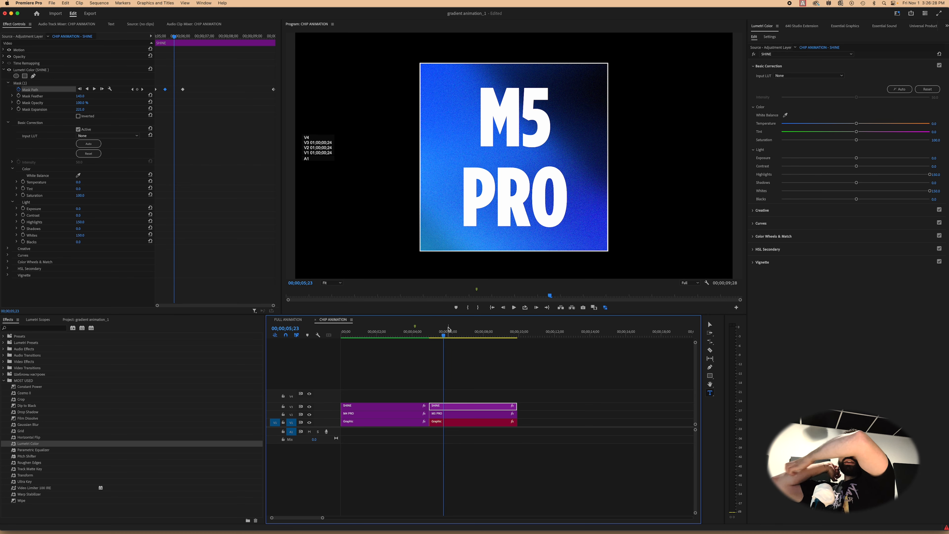
# Render the sequence previews and review the rendered shine on the M5 PRO square.
pyautogui.moveTo(448, 329)
pyautogui.mouseDown()
pyautogui.moveTo(482, 332)
pyautogui.moveTo(404, 339)
pyautogui.moveTo(511, 336)
pyautogui.moveTo(389, 341)
pyautogui.moveTo(451, 335)
pyautogui.mouseUp()
pyautogui.press('space')
pyautogui.press('Return')
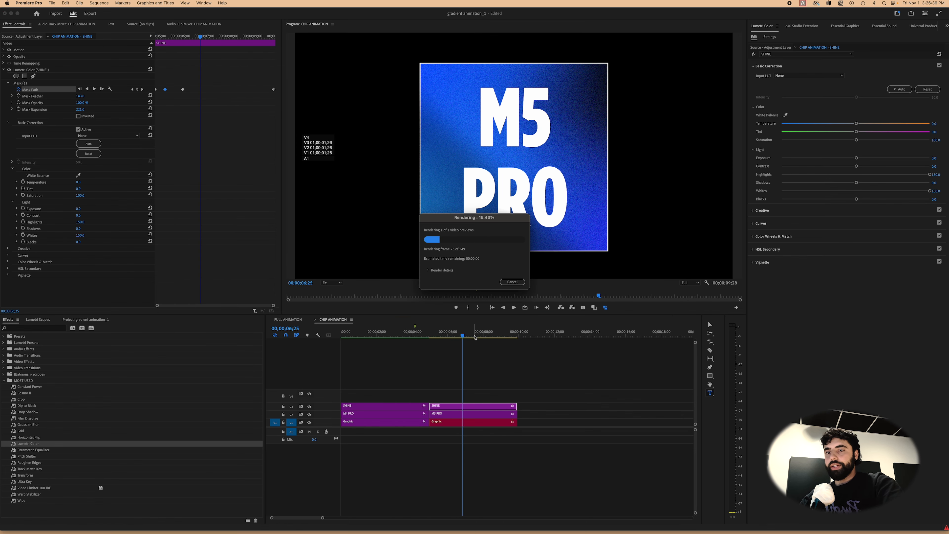
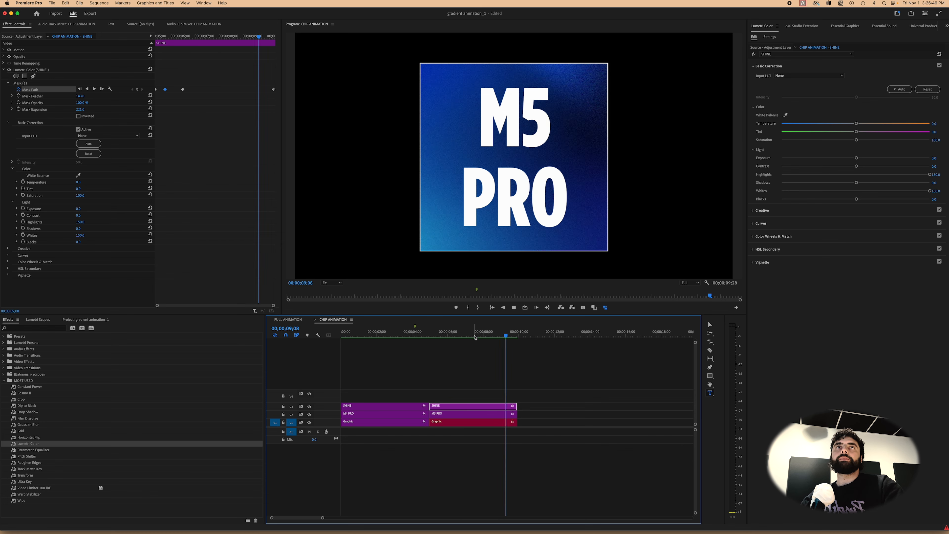
pyautogui.press('space')
pyautogui.moveTo(461, 335); pyautogui.dragTo(436, 332)
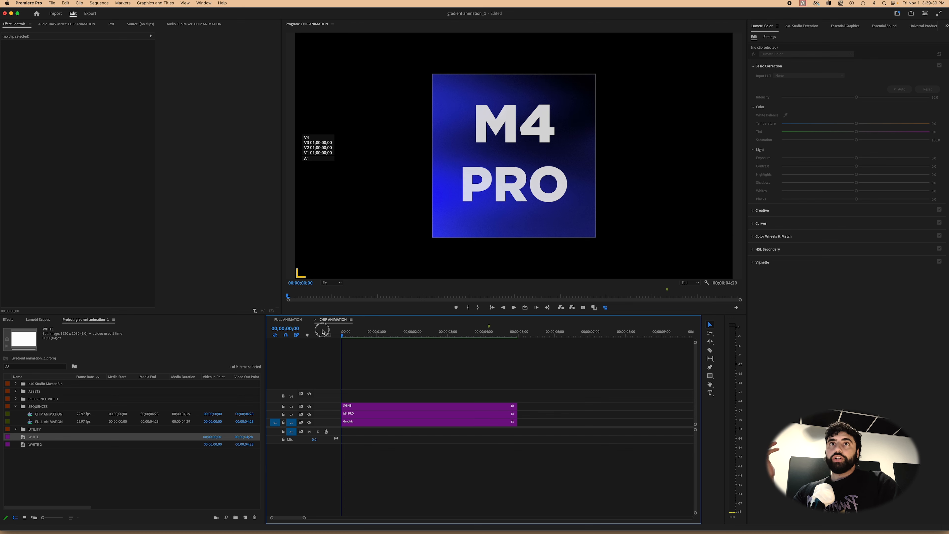
# Open the FULL ANIMATION sequence, scrub through it, and hide the V1 track holding the white background.
pyautogui.click(395, 332)
pyautogui.moveTo(396, 332); pyautogui.dragTo(336, 328)
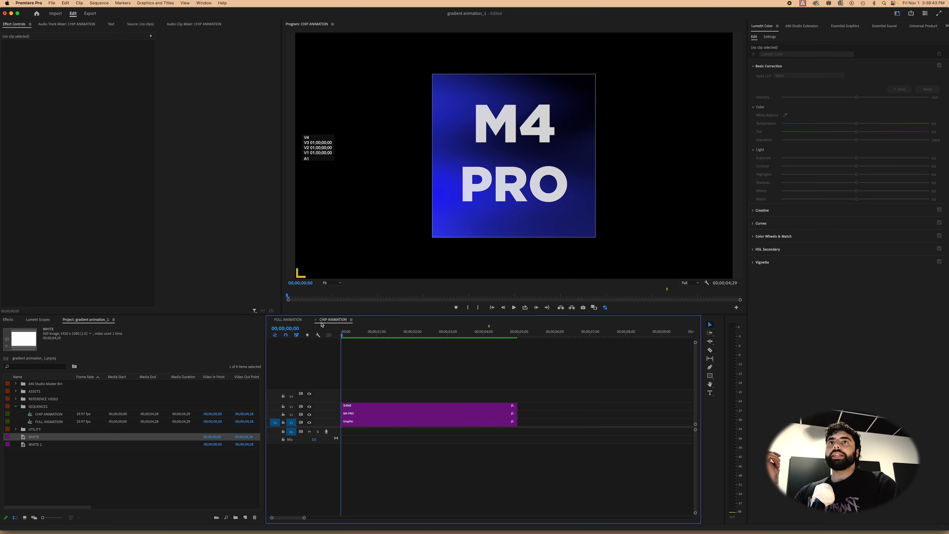
pyautogui.click(56, 415)
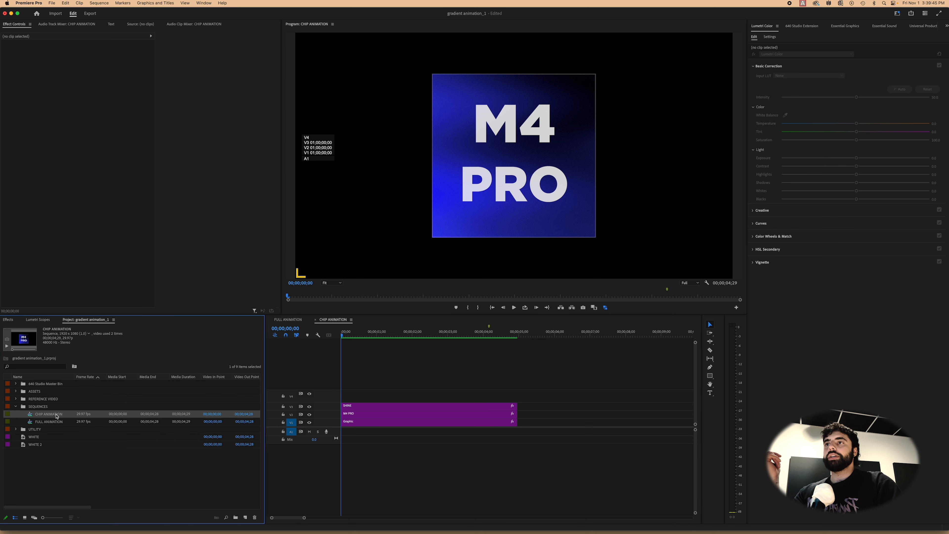
pyautogui.doubleClick(50, 422)
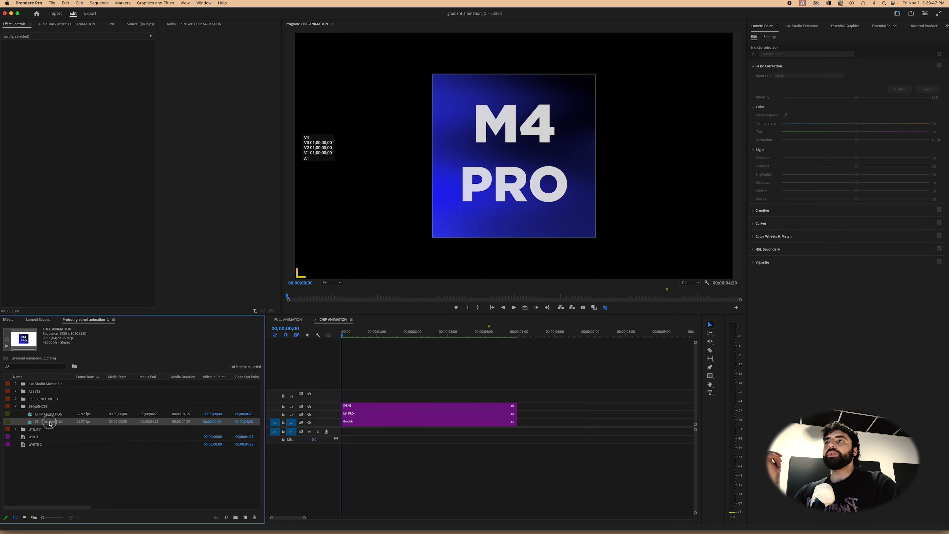
pyautogui.moveTo(347, 330); pyautogui.dragTo(459, 332)
pyautogui.moveTo(374, 336)
pyautogui.mouseDown()
pyautogui.moveTo(361, 335)
pyautogui.moveTo(392, 332)
pyautogui.moveTo(346, 335)
pyautogui.moveTo(370, 335)
pyautogui.mouseUp()
pyautogui.click(309, 423)
pyautogui.click(43, 459)
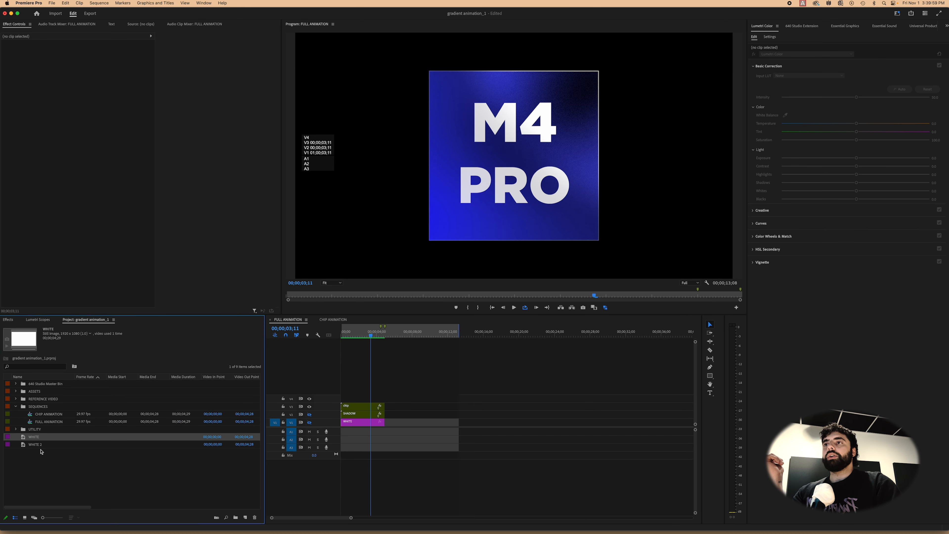
pyautogui.rightClick(44, 460)
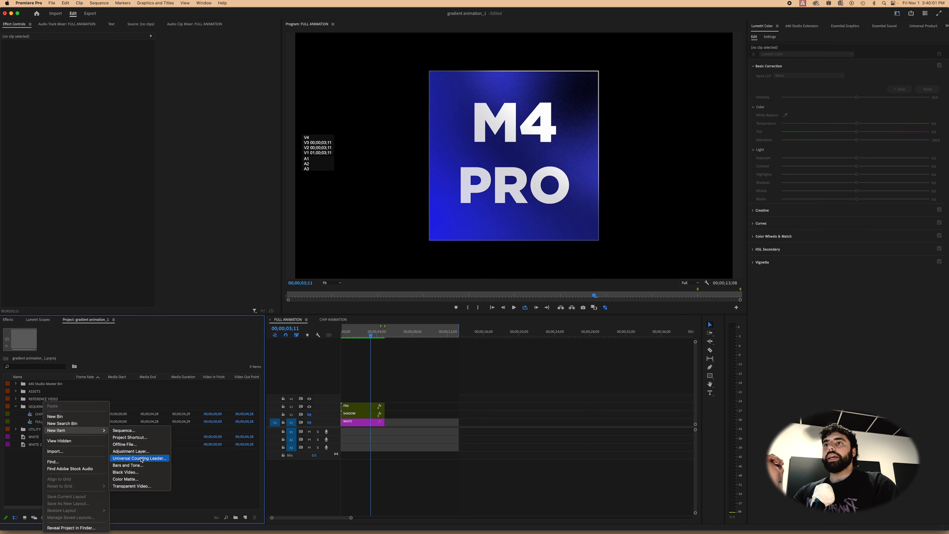
pyautogui.click(134, 480)
pyautogui.click(29, 462)
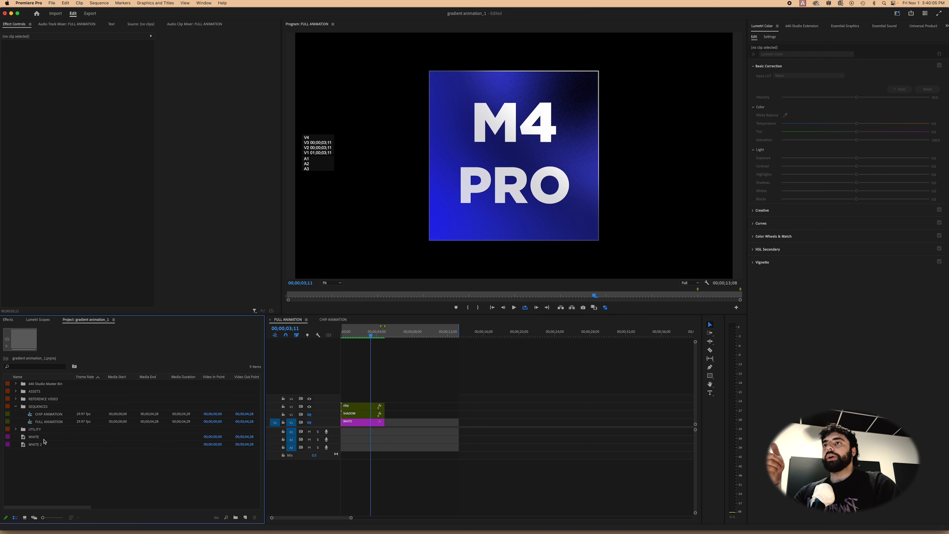
# Try the WHITE matte as a background clip on V1 after the existing clips, then delete it and return to the sequence start.
pyautogui.moveTo(33, 437); pyautogui.dragTo(384, 424)
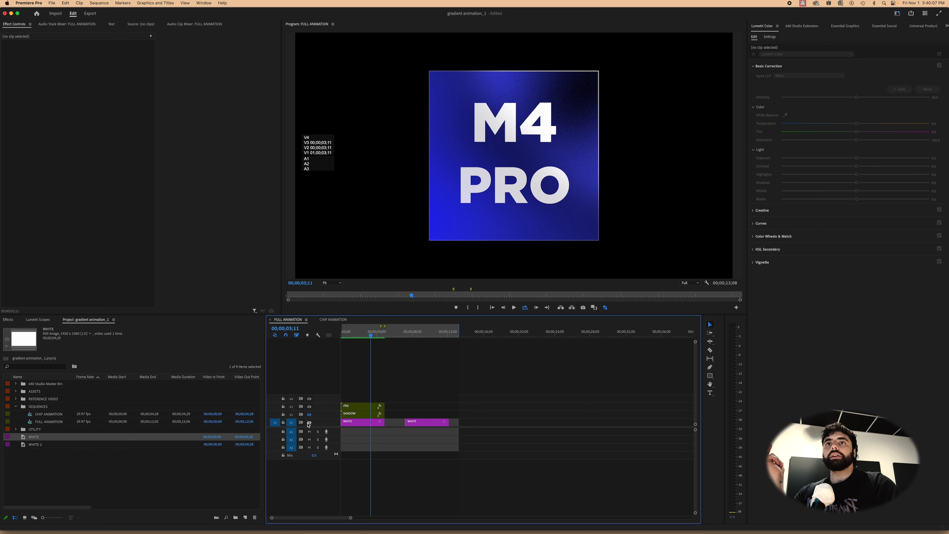
pyautogui.moveTo(420, 332); pyautogui.dragTo(428, 333)
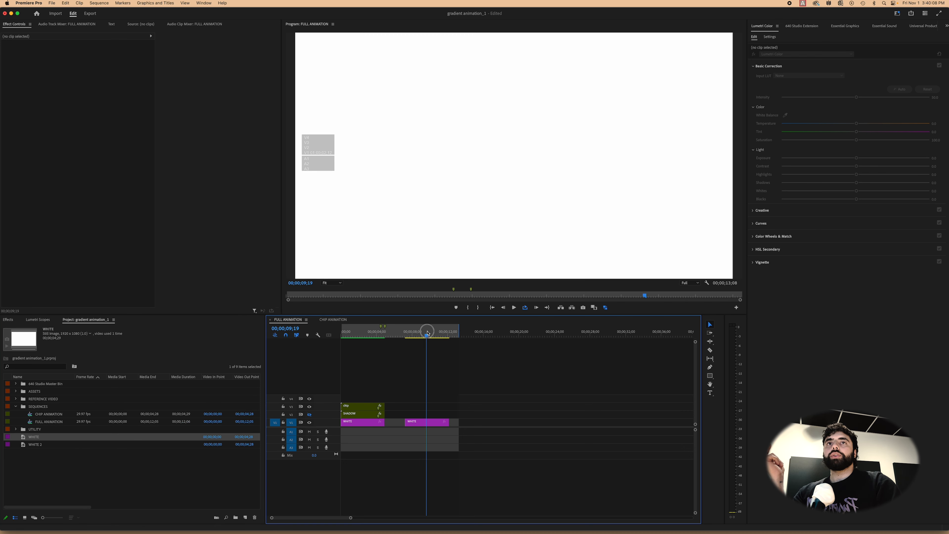
pyautogui.click(422, 424)
pyautogui.press('Delete')
pyautogui.moveTo(367, 335); pyautogui.dragTo(330, 344)
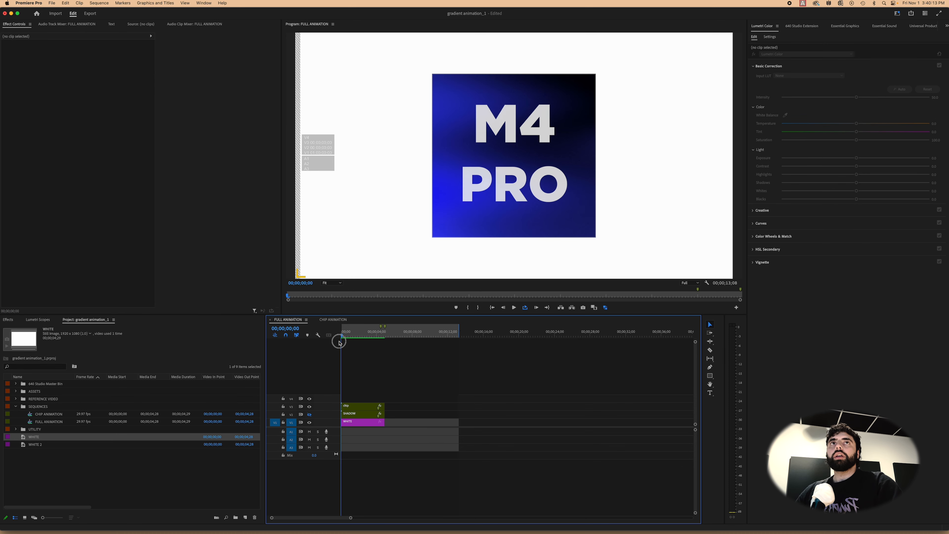
# Inspect the chip clip's scale animation through to its last keyframe and check that keyframe's interpolation type without changing it.
pyautogui.click(361, 406)
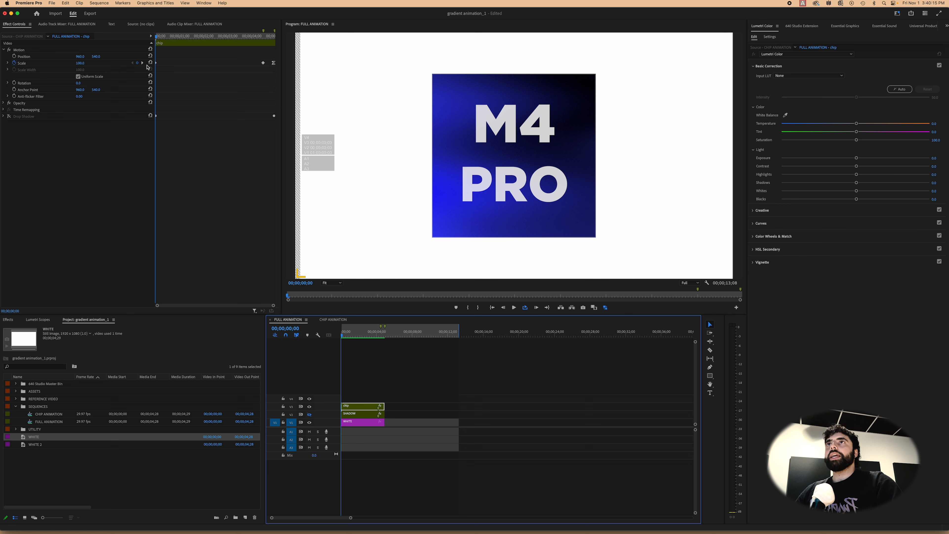
pyautogui.click(156, 38)
pyautogui.moveTo(155, 38); pyautogui.dragTo(278, 35)
pyautogui.rightClick(272, 62)
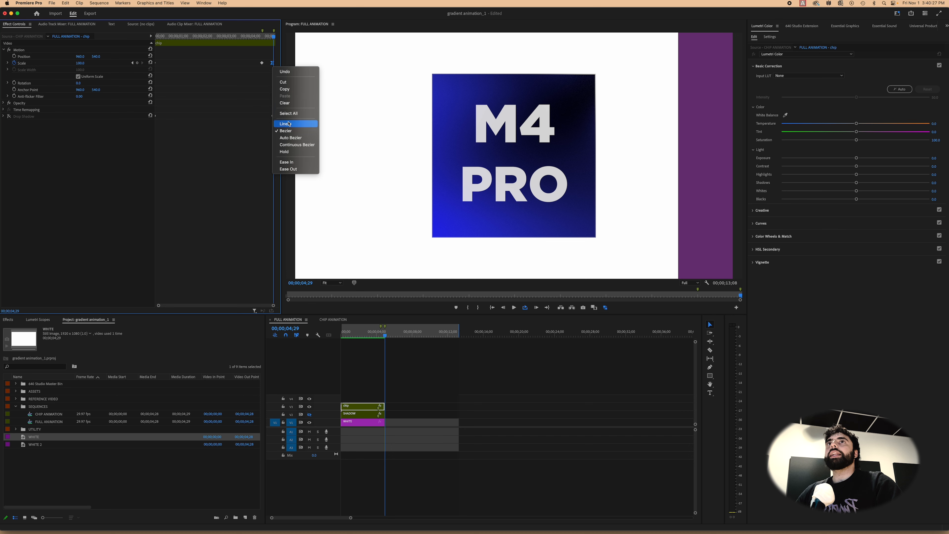
pyautogui.click(243, 45)
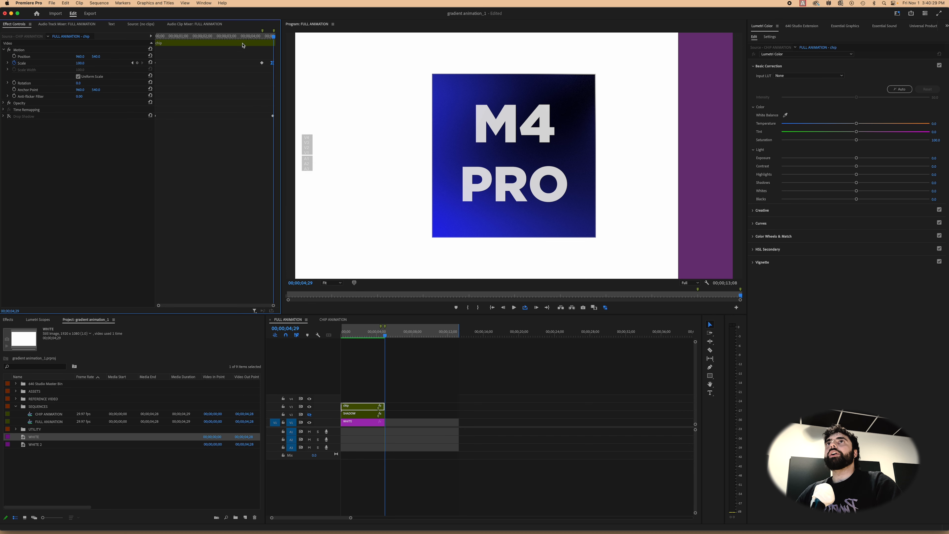
# Scrub and play the chip clip's scale animation, and return to the start of the sequence.
pyautogui.moveTo(242, 36)
pyautogui.mouseDown()
pyautogui.moveTo(162, 36)
pyautogui.moveTo(257, 37)
pyautogui.mouseUp()
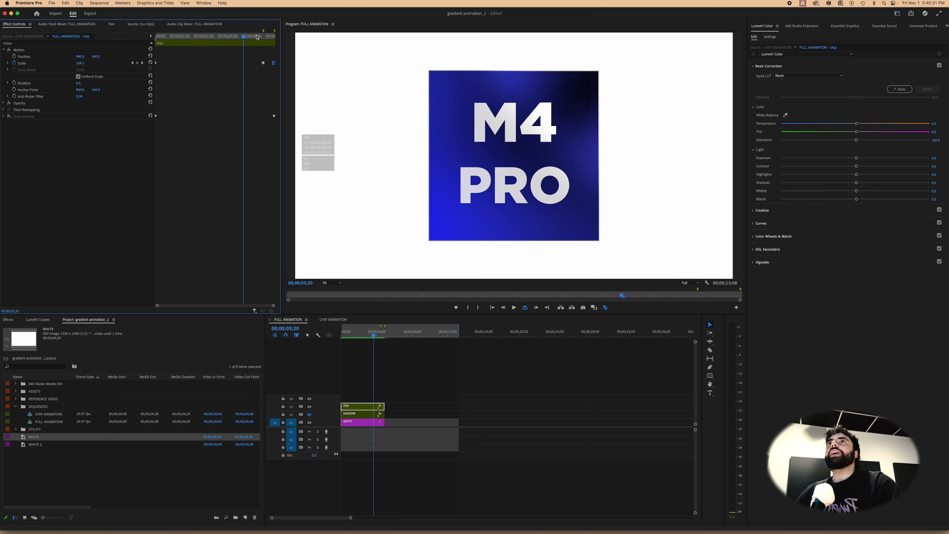
pyautogui.press('space')
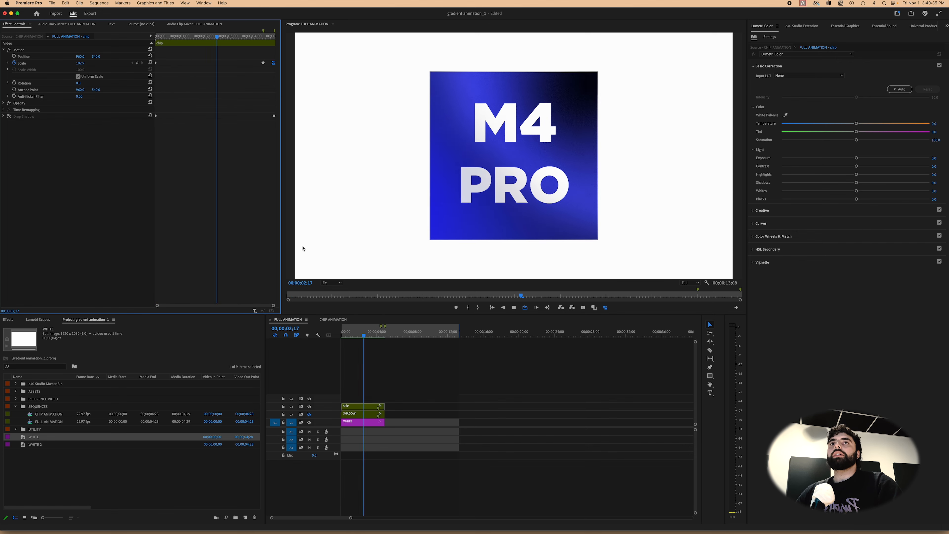
pyautogui.click(282, 332)
pyautogui.press('Home')
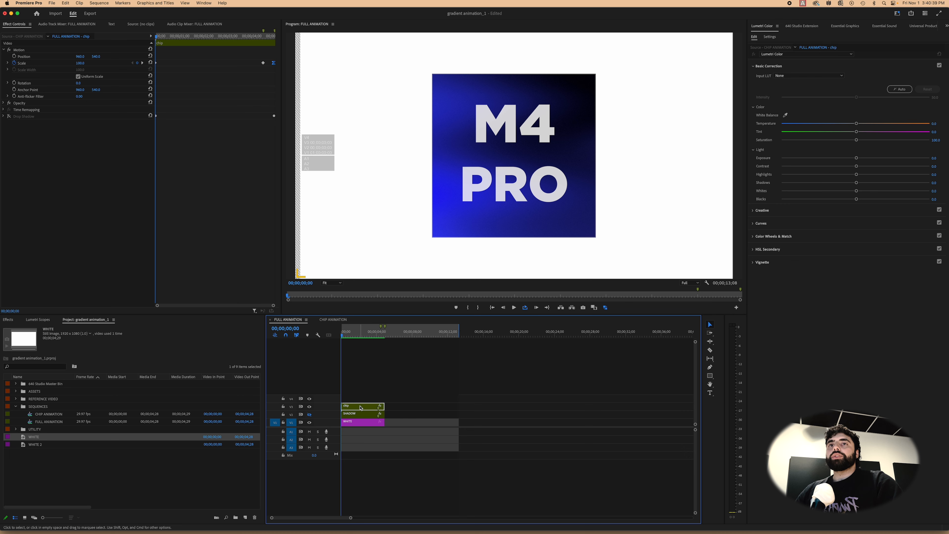
# Try a copy of the chip clip on V2 after SHADOW, unhide the V2 track, and delete the copy.
pyautogui.moveTo(361, 407); pyautogui.dragTo(407, 414)
pyautogui.click(360, 410)
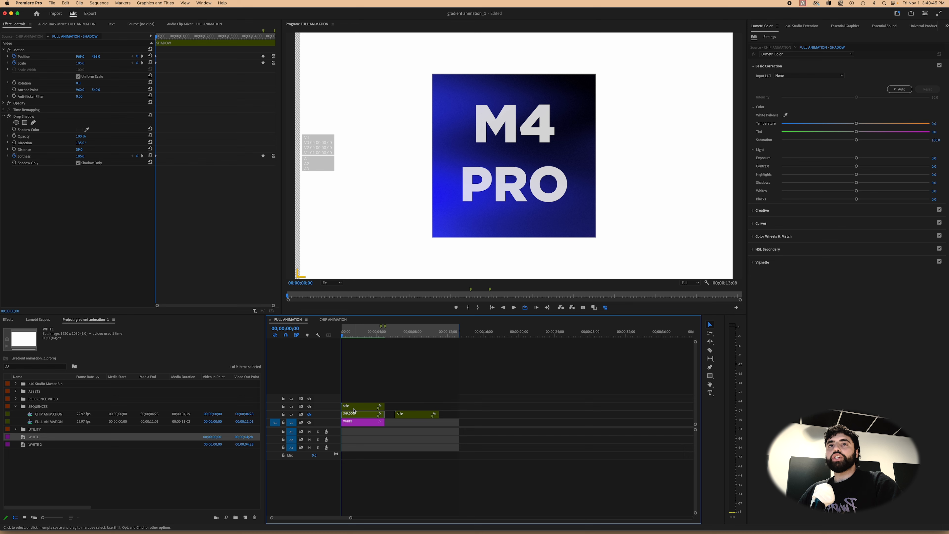
pyautogui.click(309, 415)
pyautogui.click(419, 407)
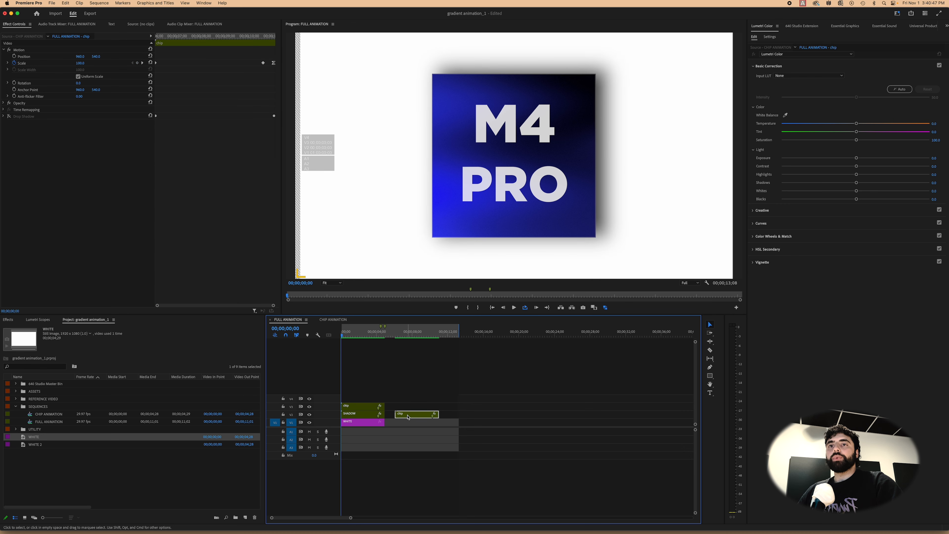
pyautogui.click(417, 414)
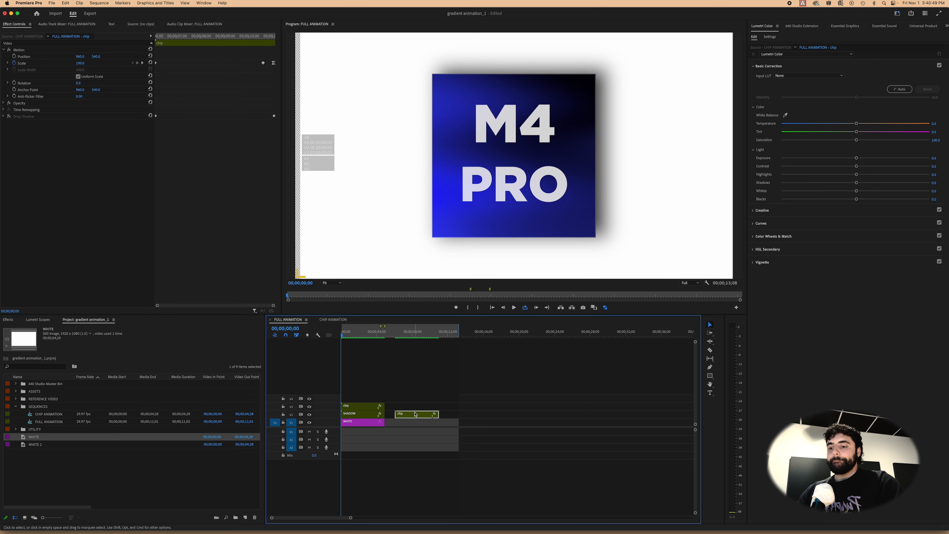
pyautogui.press('Delete')
# Move the SHADOW clip further along V2 and place a duplicate of the chip clip at the start of V2.
pyautogui.click(360, 415)
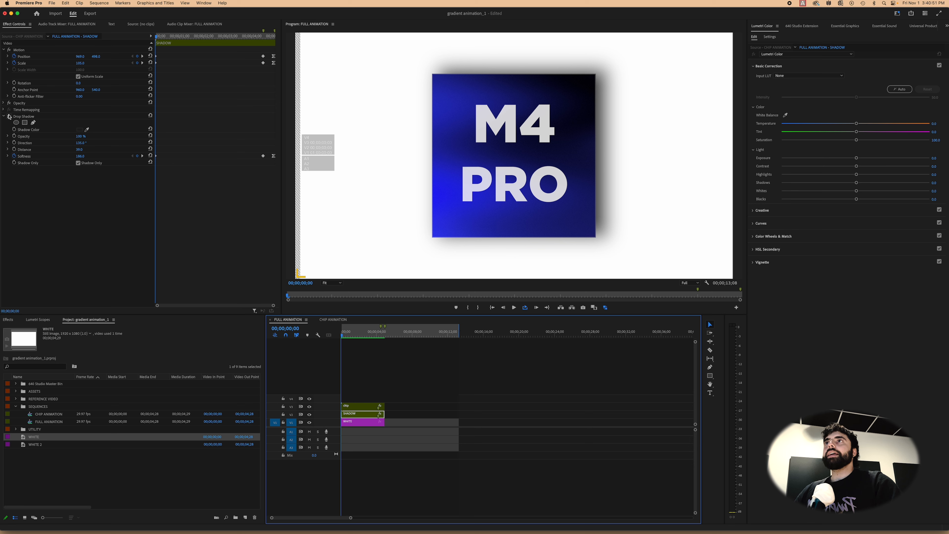
pyautogui.click(359, 407)
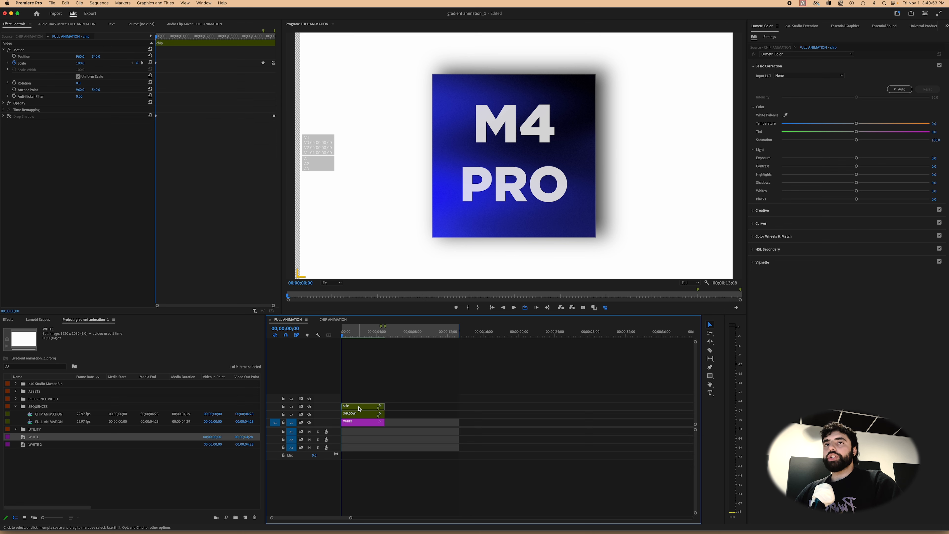
pyautogui.moveTo(359, 408); pyautogui.dragTo(473, 413)
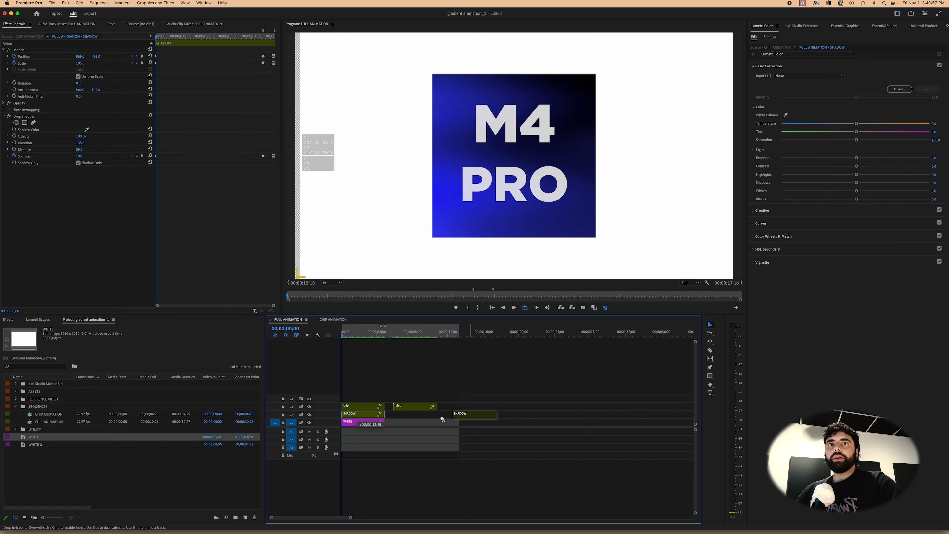
pyautogui.moveTo(416, 408); pyautogui.dragTo(352, 416)
# Rename the duplicated chip clip on V2 as SHADOW 2.
pyautogui.press('super+shift+r')
pyautogui.write('SHA')
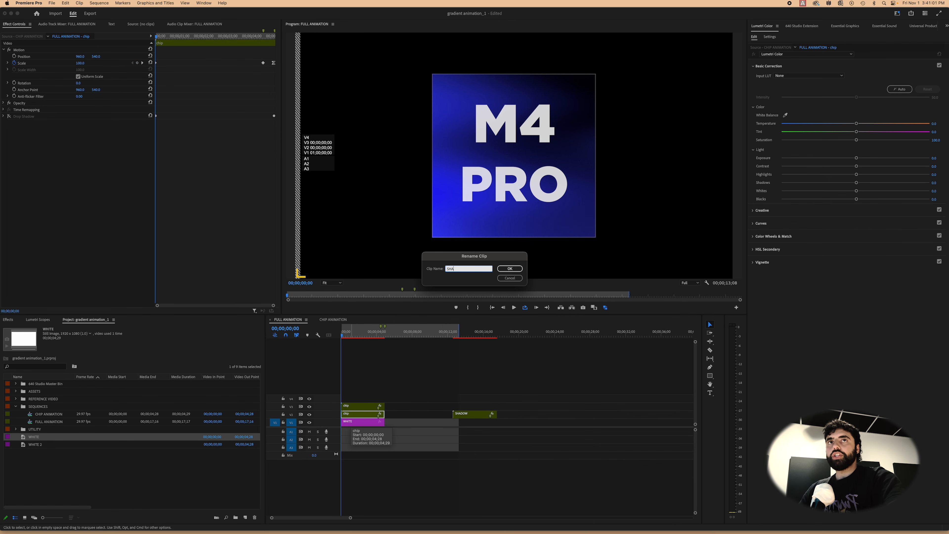
pyautogui.write('DOW 2')
pyautogui.press('Return')
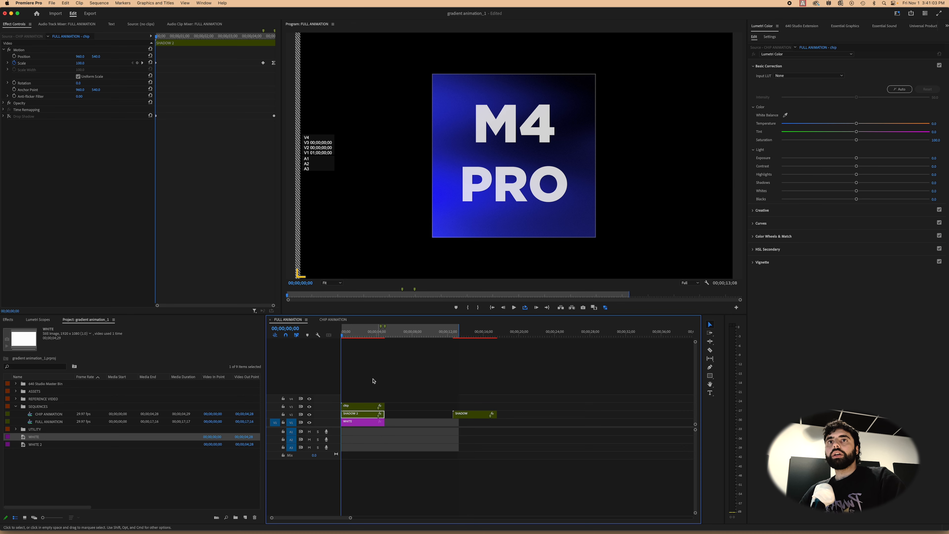
# Hide the V3 track and apply the Drop Shadow effect to the SHADOW 2 clip.
pyautogui.click(394, 404)
pyautogui.click(362, 412)
pyautogui.click(309, 406)
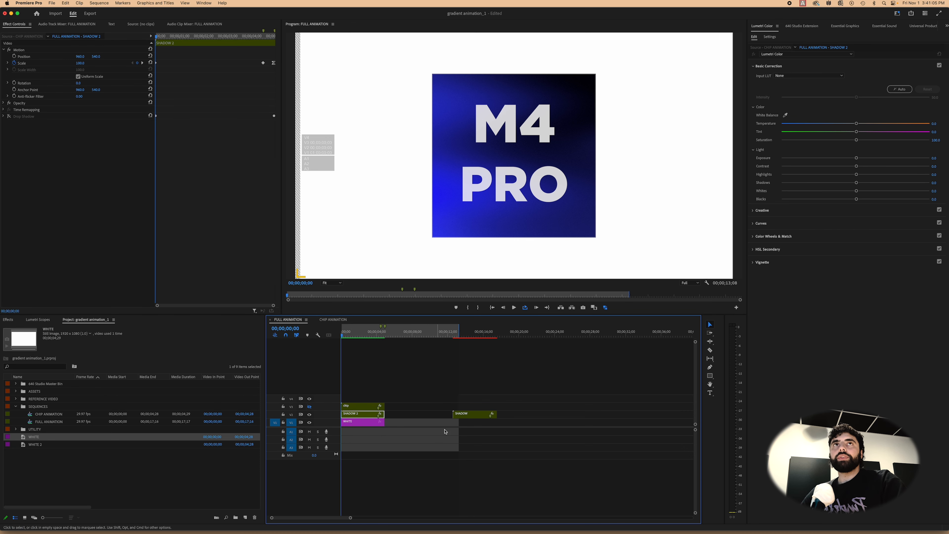
pyautogui.click(353, 414)
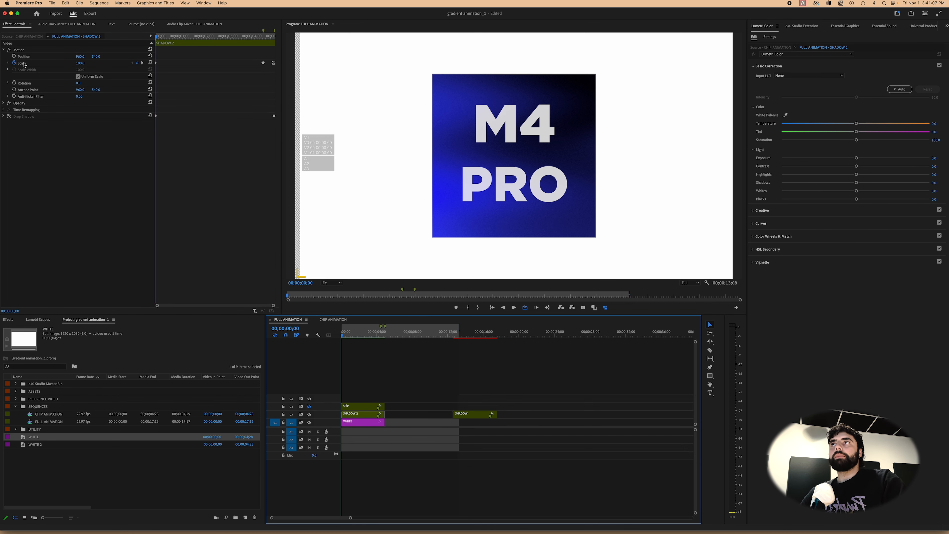
pyautogui.hotkey('shift', '7')
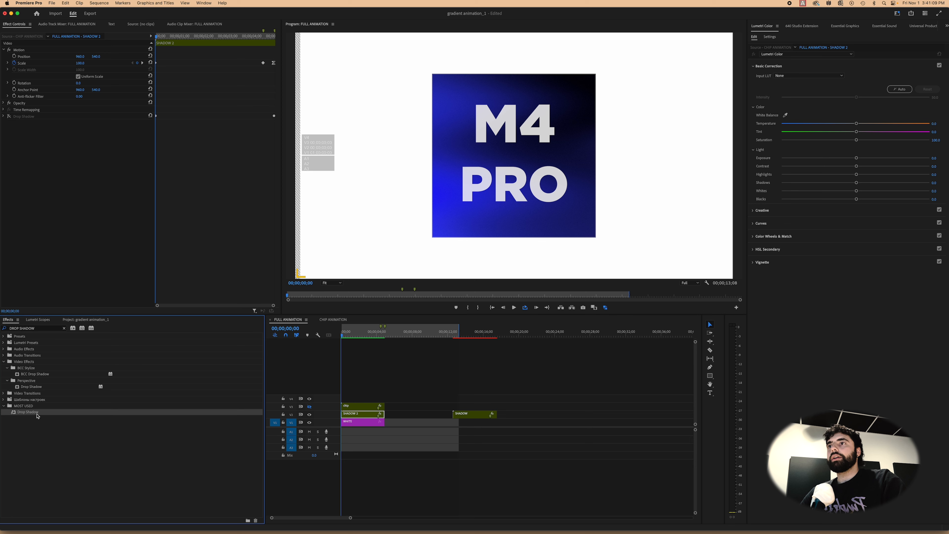
pyautogui.click(109, 379)
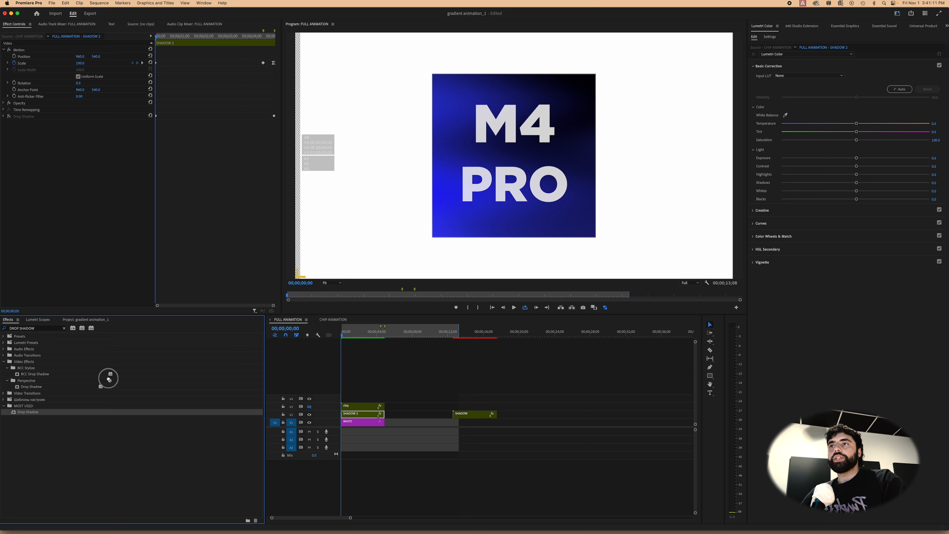
pyautogui.moveTo(339, 412); pyautogui.dragTo(55, 149)
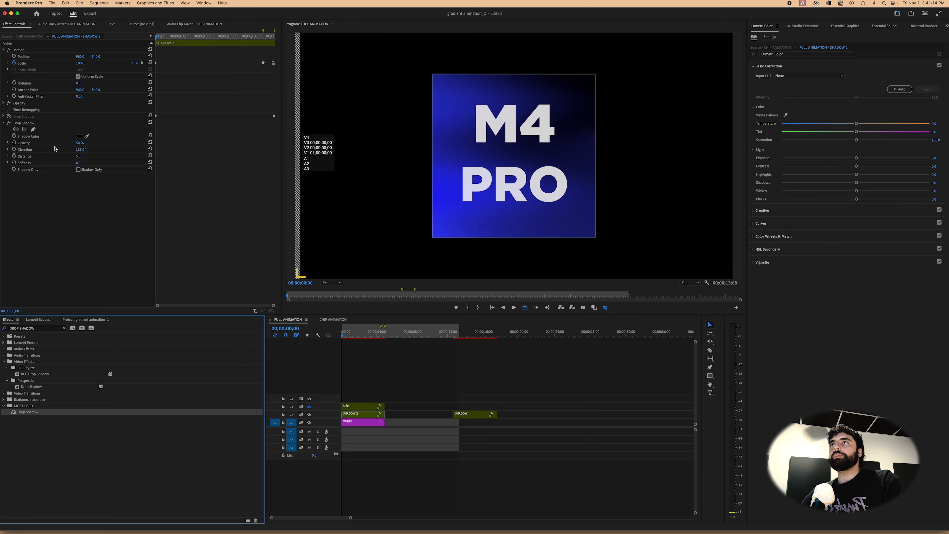
# Set SHADOW 2's drop shadow to Shadow Only with 100% opacity, increase its softness, and render the preview.
pyautogui.click(78, 170)
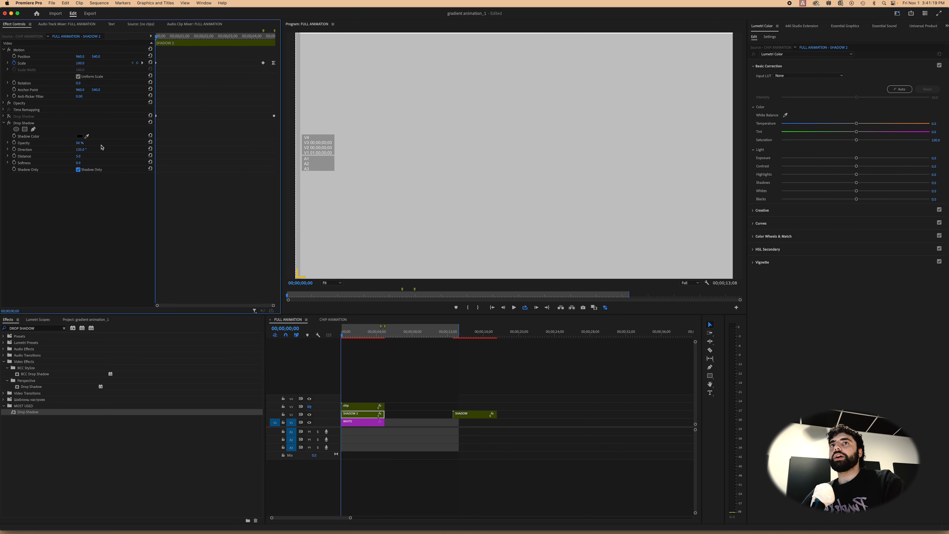
pyautogui.moveTo(78, 145); pyautogui.dragTo(97, 146)
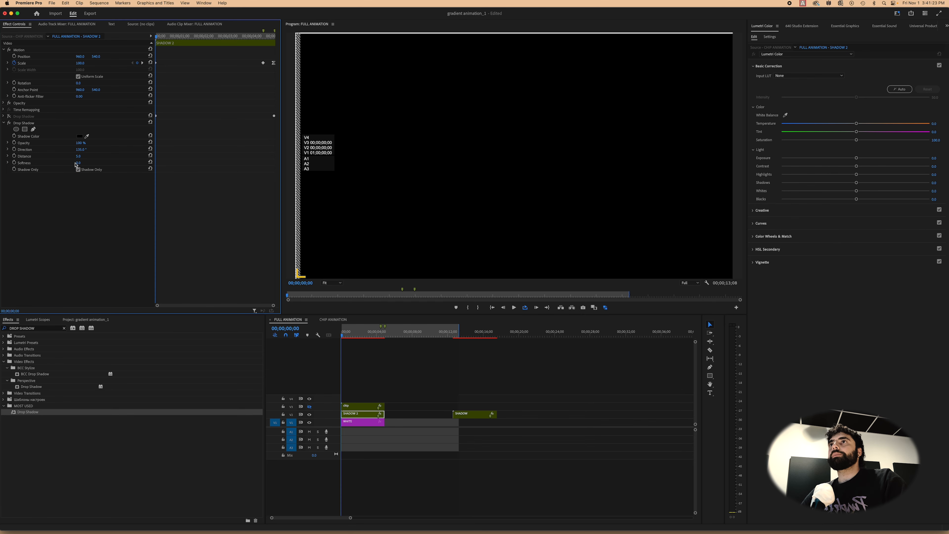
pyautogui.moveTo(76, 163); pyautogui.dragTo(144, 163)
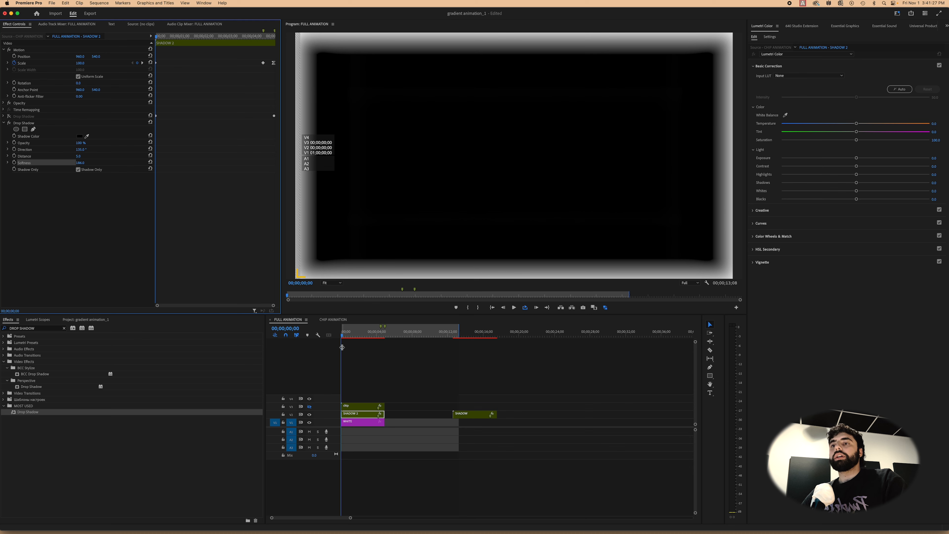
pyautogui.press('Return')
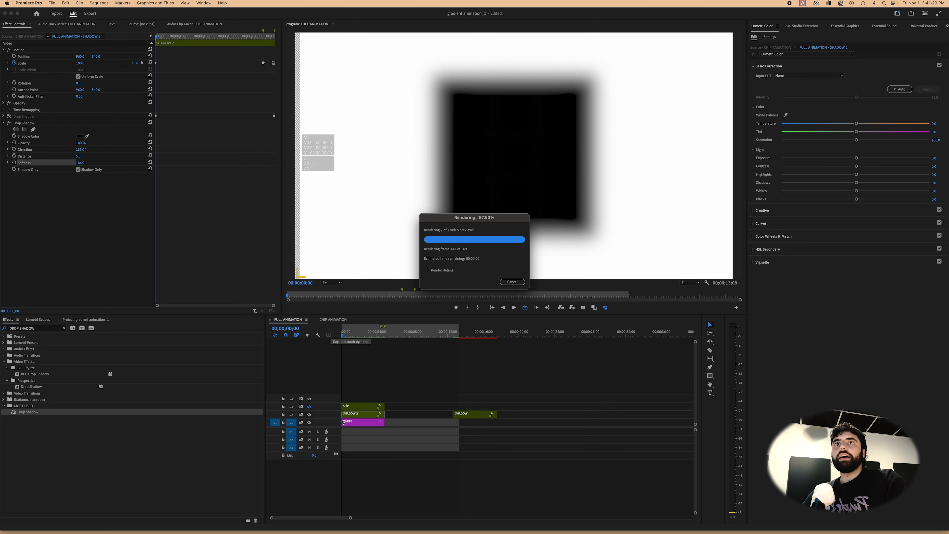
pyautogui.click(342, 336)
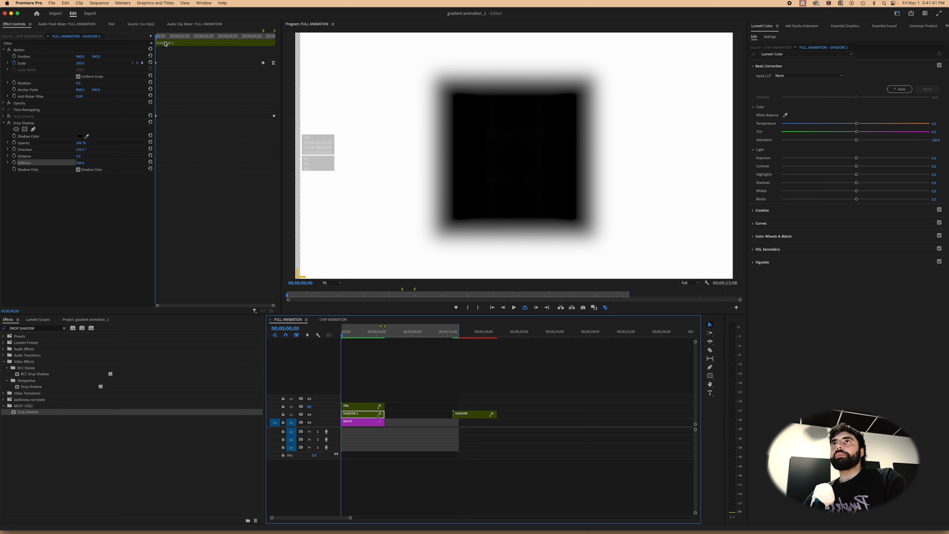
pyautogui.moveTo(160, 35)
pyautogui.mouseDown()
pyautogui.moveTo(269, 35)
pyautogui.moveTo(146, 36)
pyautogui.mouseUp()
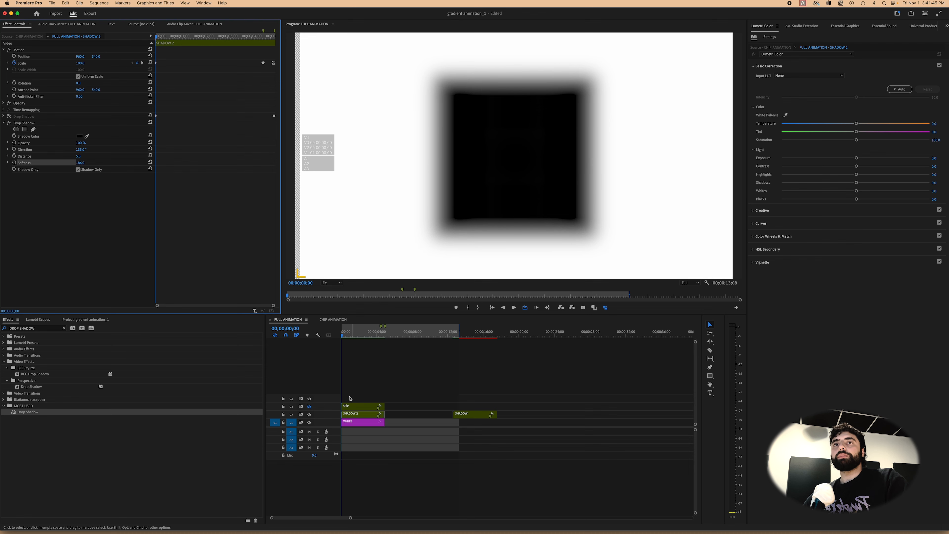
# Show the V3 track again, render the previews, and review the chip over SHADOW 2.
pyautogui.click(310, 407)
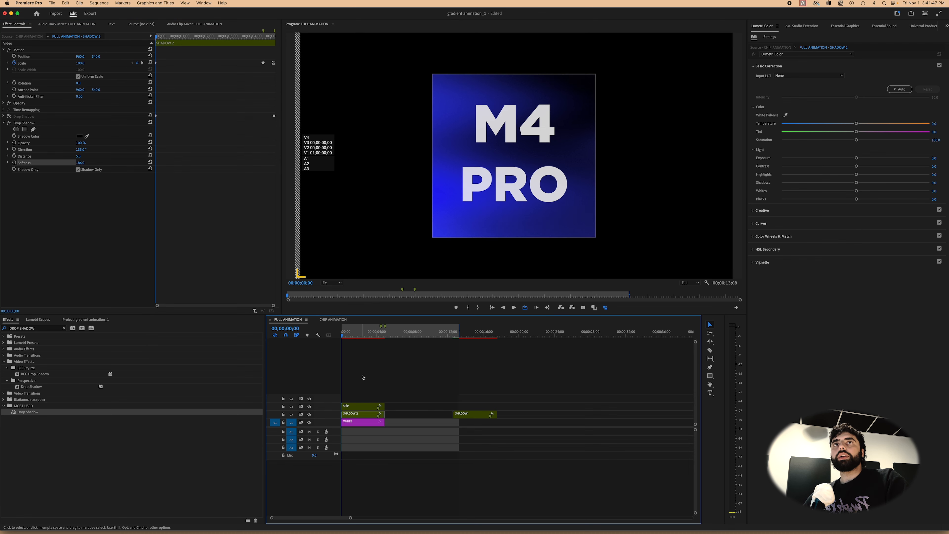
pyautogui.press('Return')
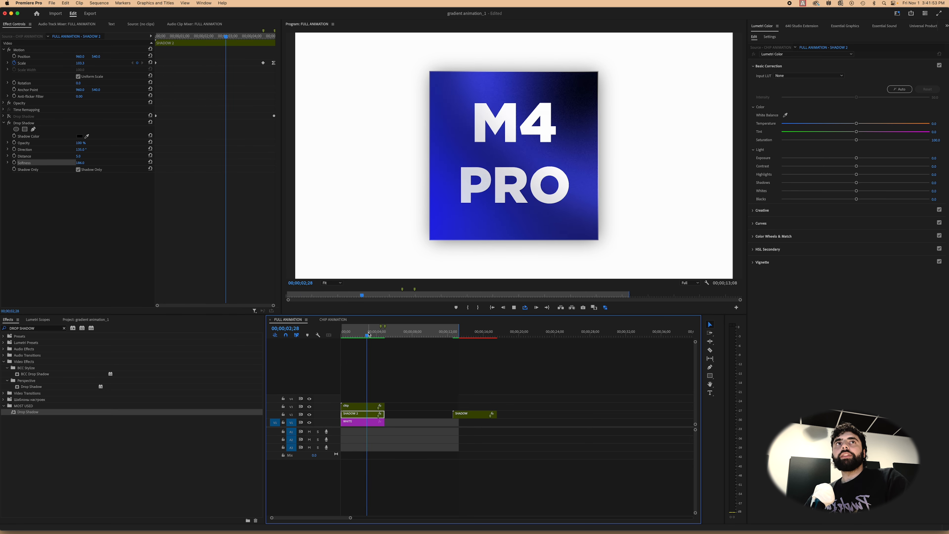
pyautogui.click(370, 335)
pyautogui.moveTo(370, 335); pyautogui.dragTo(324, 335)
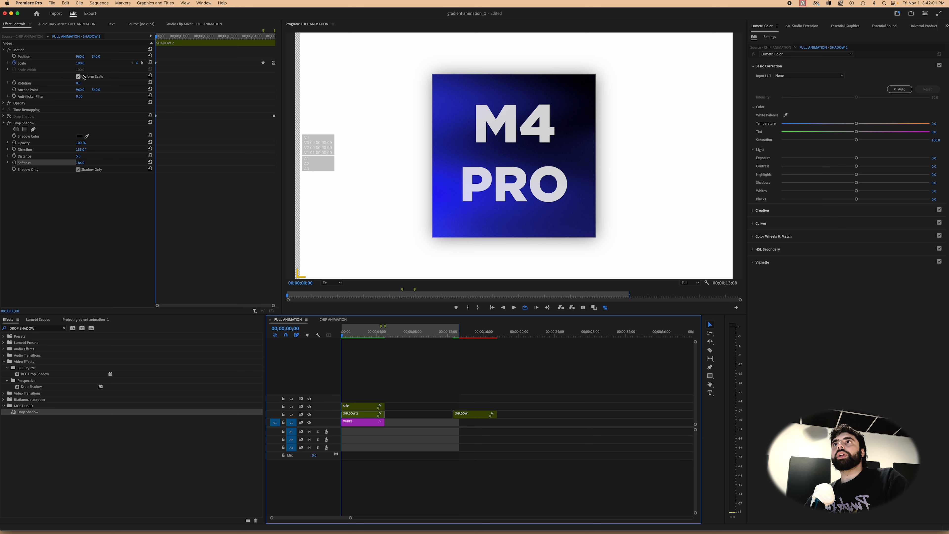
# Increase SHADOW 2's scale at the start of the clip and render the preview.
pyautogui.moveTo(80, 63); pyautogui.dragTo(87, 63)
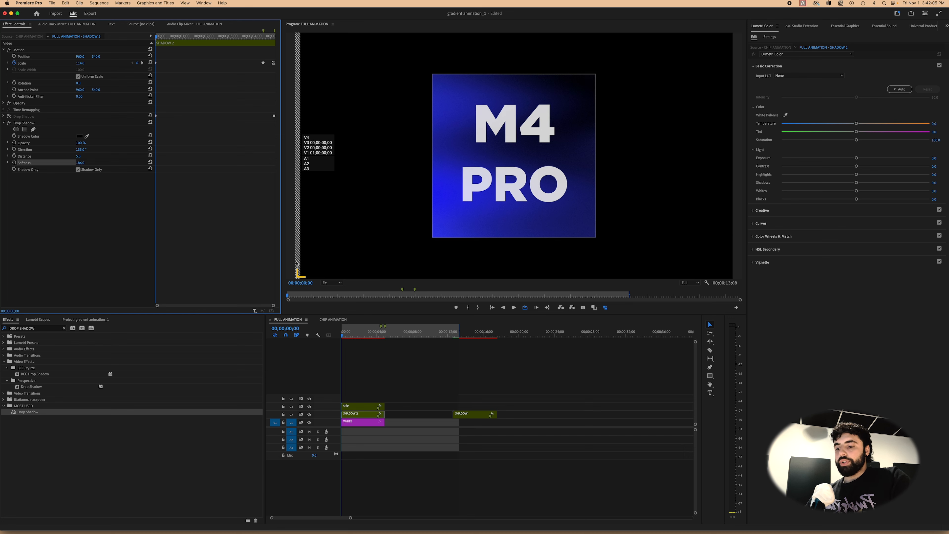
pyautogui.press('Return')
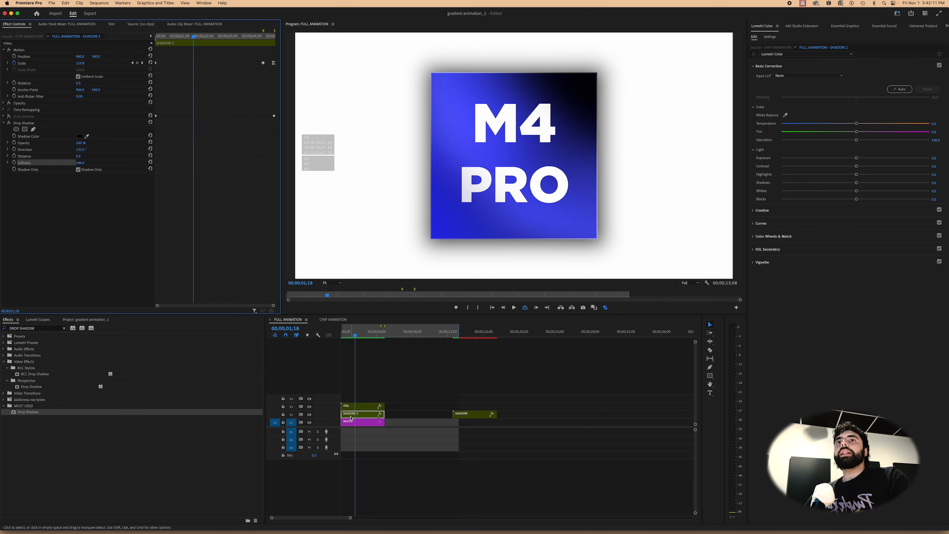
# Delete the SHADOW 2 clip and move the original SHADOW clip back to the start of V2.
pyautogui.click(409, 410)
pyautogui.click(362, 414)
pyautogui.press('Delete')
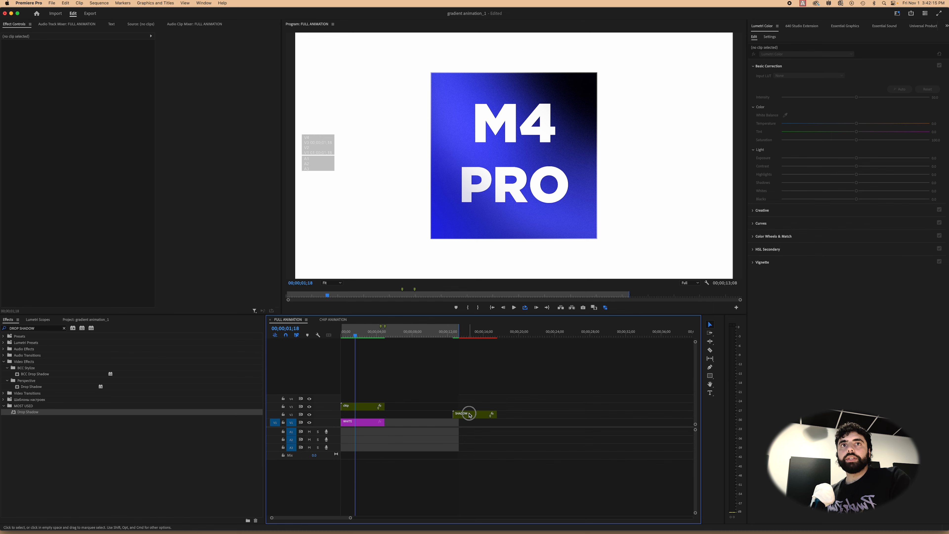
pyautogui.moveTo(470, 415); pyautogui.dragTo(358, 415)
pyautogui.press('Home')
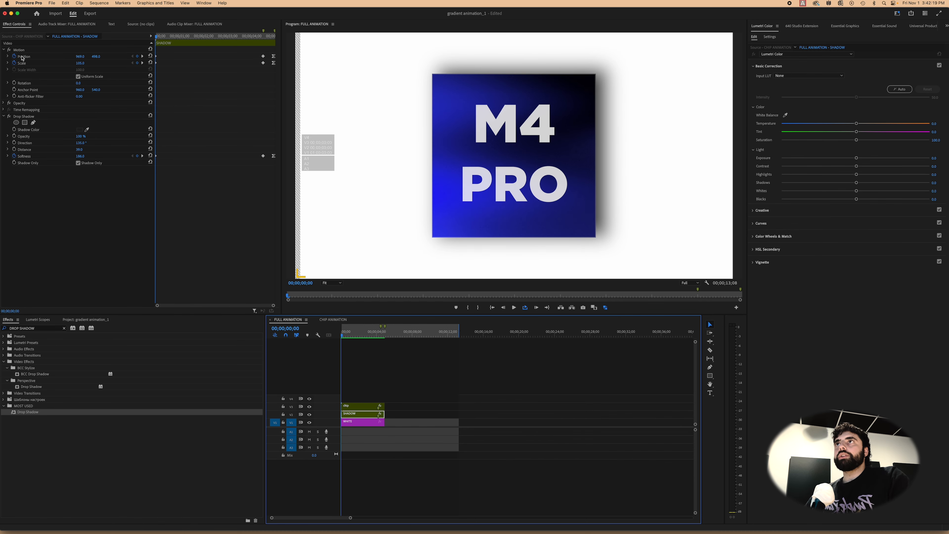
# Examine the SHADOW clip's motion path and scrub the opening of the sequence to review its shadow movement.
pyautogui.click(23, 57)
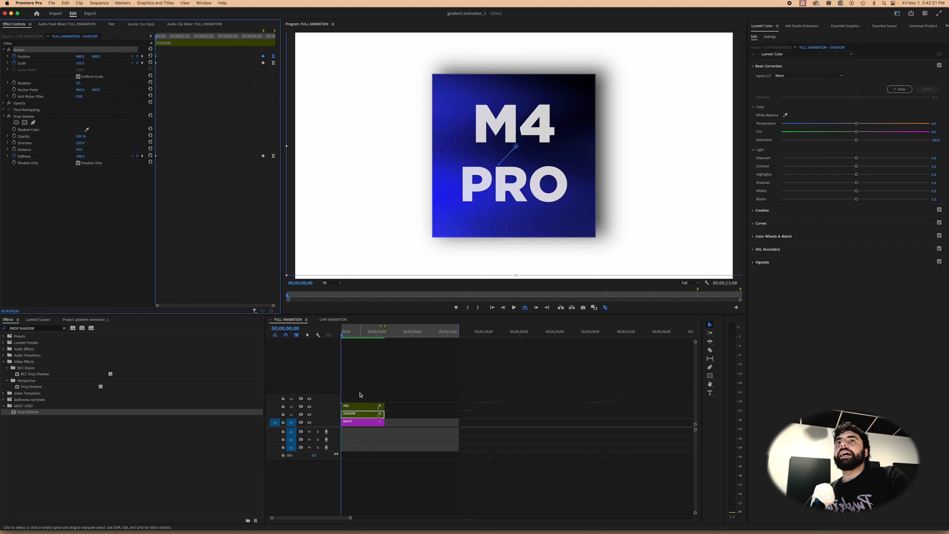
pyautogui.moveTo(346, 333)
pyautogui.mouseDown()
pyautogui.moveTo(374, 332)
pyautogui.moveTo(327, 338)
pyautogui.moveTo(359, 341)
pyautogui.mouseUp()
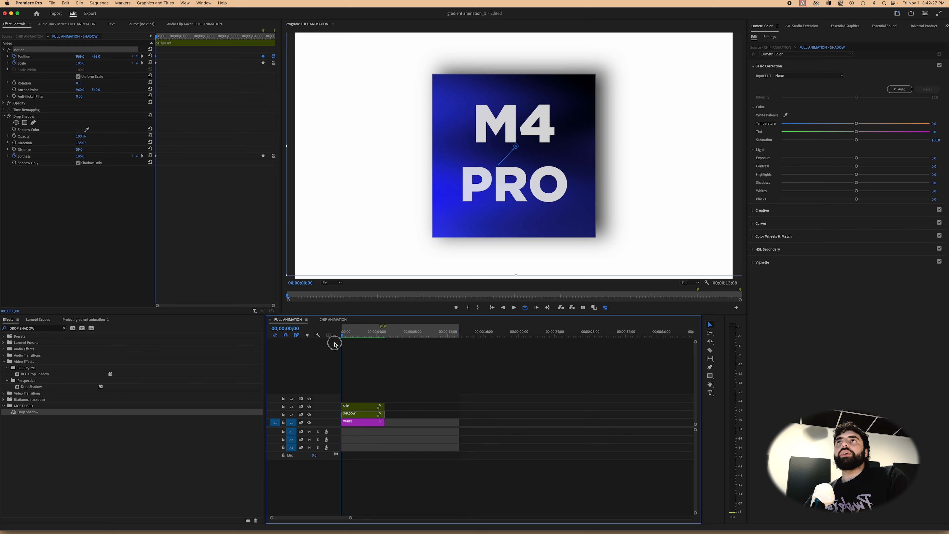
pyautogui.moveTo(334, 345)
pyautogui.mouseDown()
pyautogui.moveTo(386, 343)
pyautogui.moveTo(336, 345)
pyautogui.mouseUp()
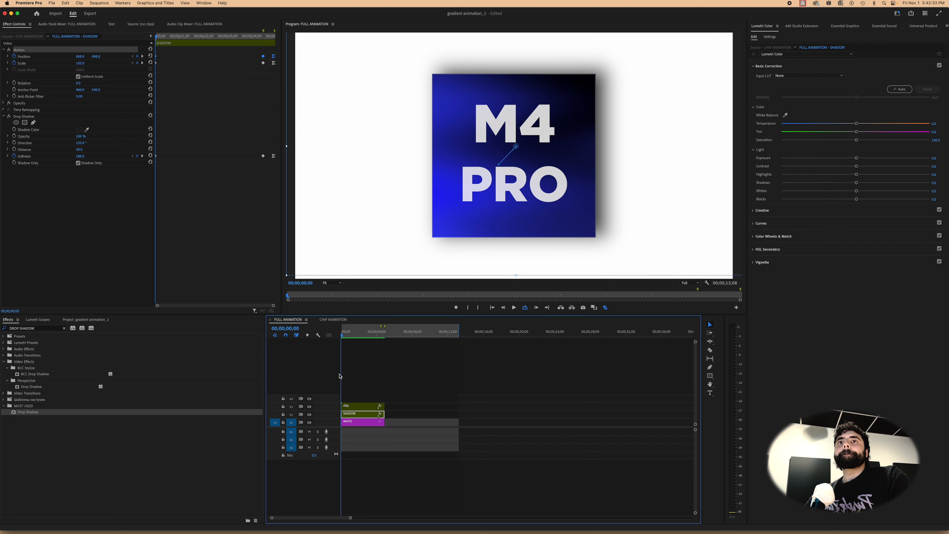
# Scrub through the SHADOW clip's movement with the V3 chip track hidden, and show the track again to play the full animation.
pyautogui.click(310, 407)
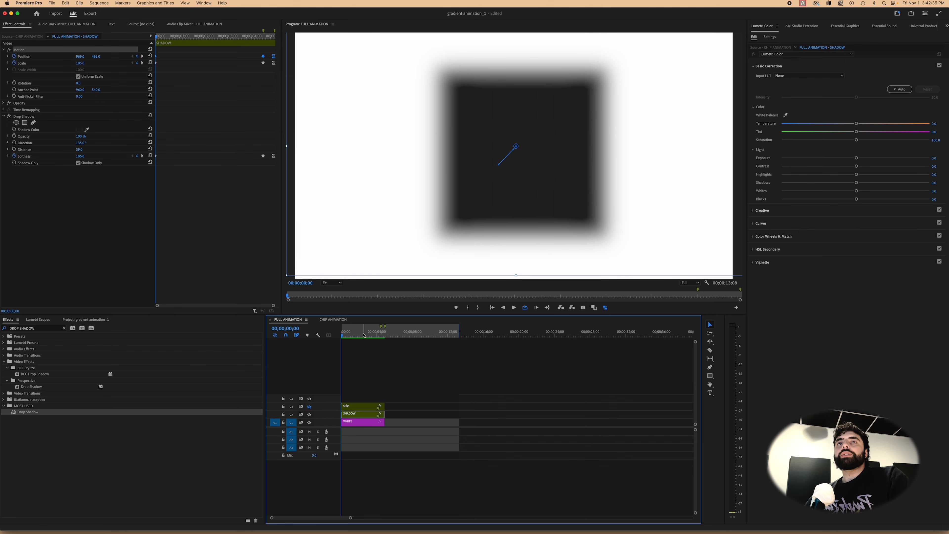
pyautogui.moveTo(337, 338)
pyautogui.mouseDown()
pyautogui.moveTo(377, 337)
pyautogui.moveTo(338, 337)
pyautogui.mouseUp()
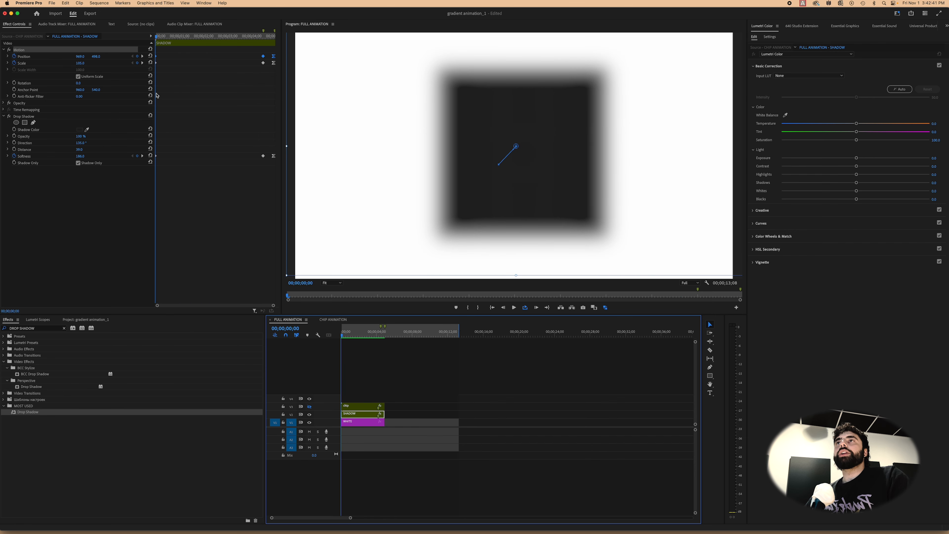
pyautogui.moveTo(368, 327); pyautogui.dragTo(378, 329)
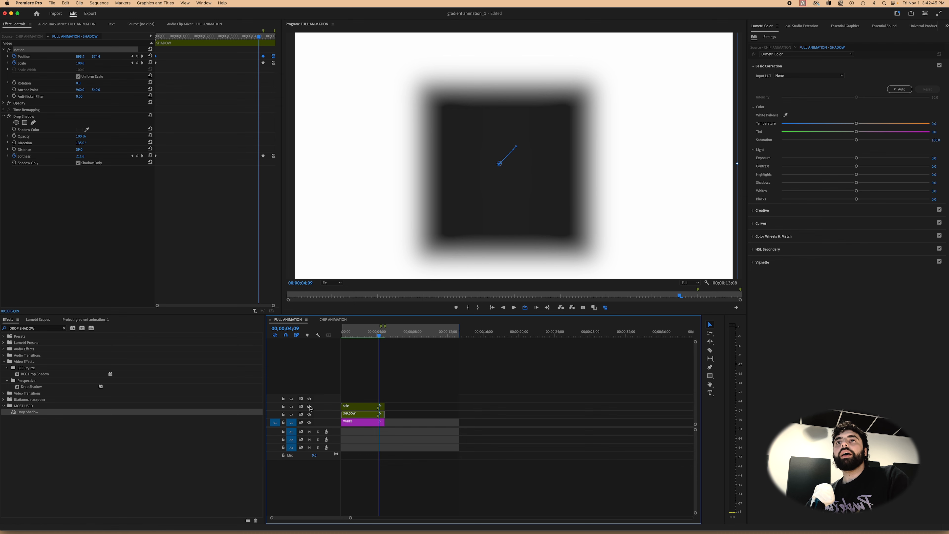
pyautogui.moveTo(379, 334)
pyautogui.mouseDown()
pyautogui.moveTo(341, 335)
pyautogui.moveTo(382, 331)
pyautogui.mouseUp()
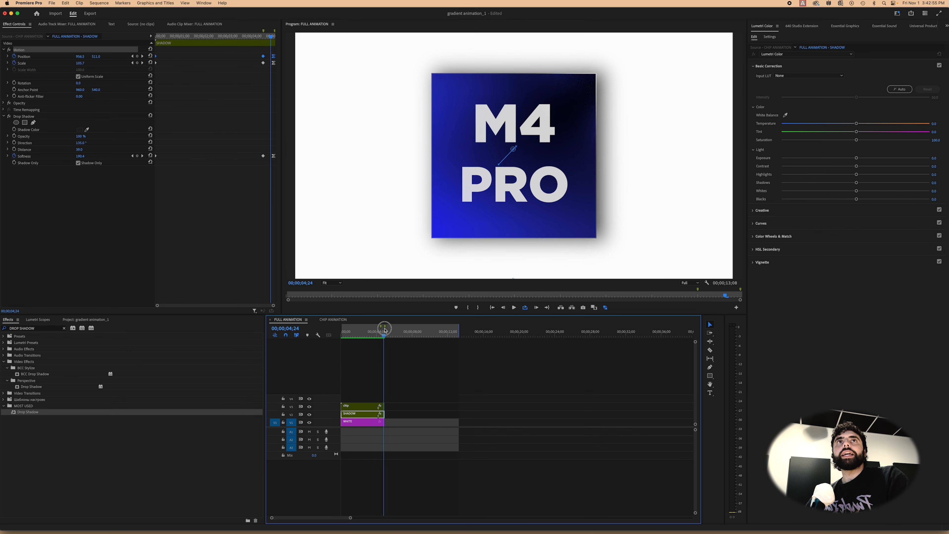
pyautogui.press('space')
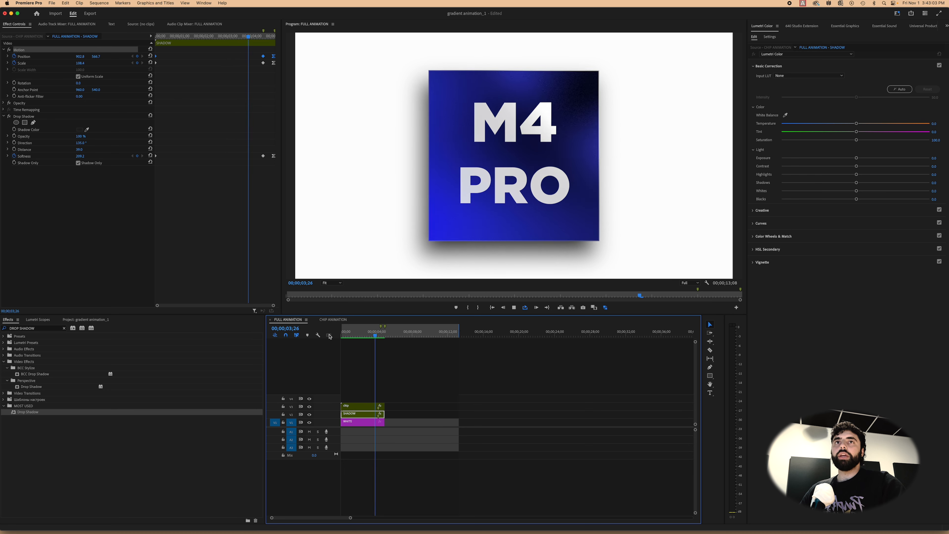
# Shorten FULL ANIMATION's marked in/out range by pulling its out point back toward the end of the clips.
pyautogui.click(457, 333)
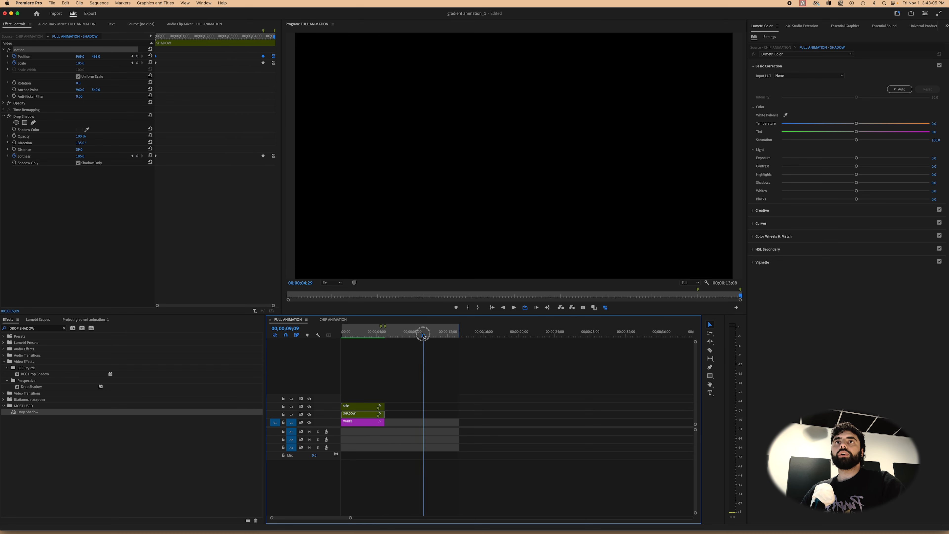
pyautogui.moveTo(423, 336); pyautogui.dragTo(354, 338)
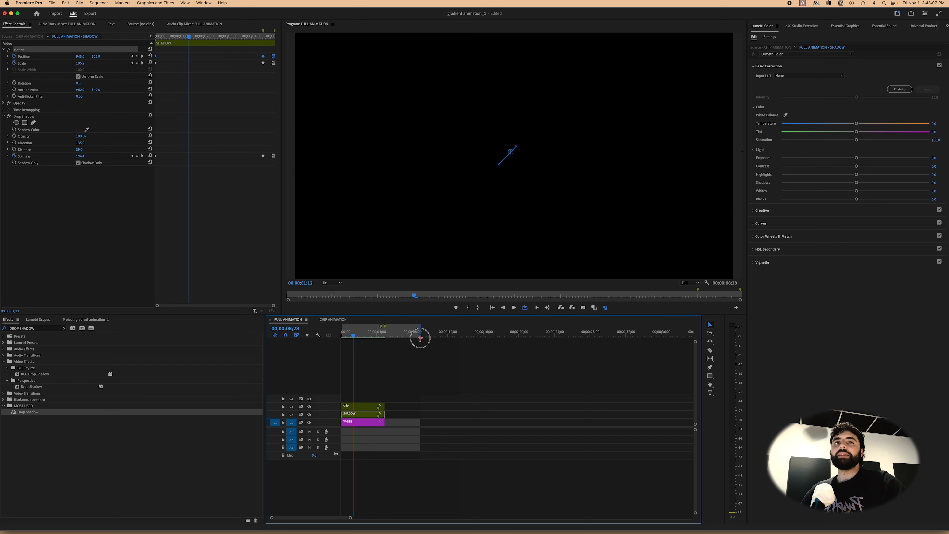